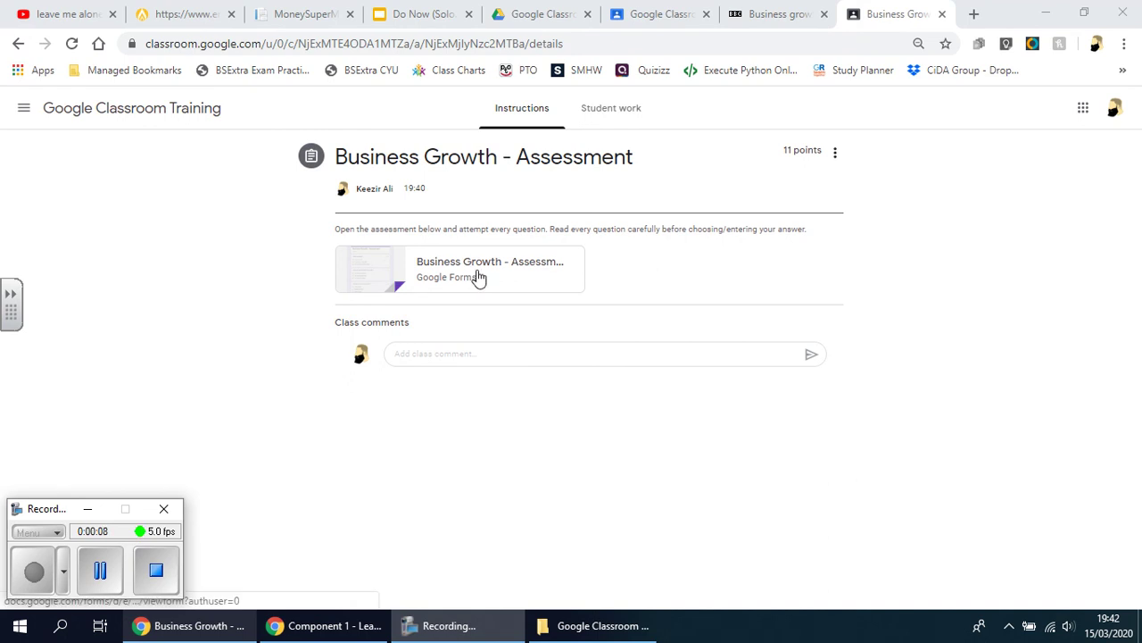
- Open the Business Growth - Assessment form from the assignment and look through all six questions
{"action": "left_click", "coordinate": [425, 276]}
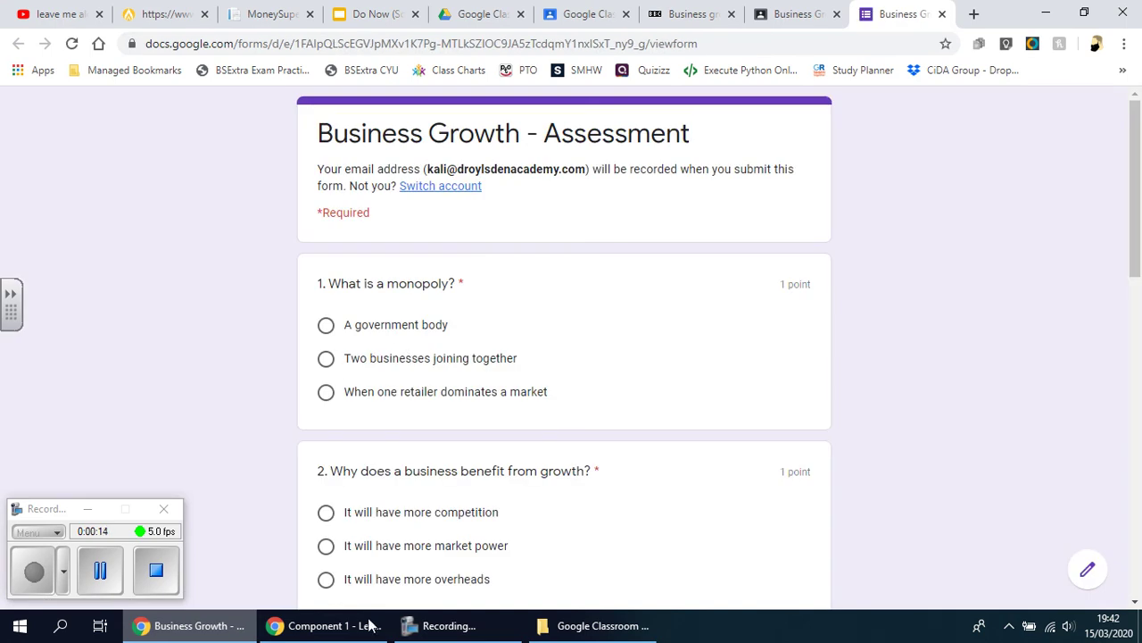
{"action": "scroll", "coordinate": [363, 446], "scroll_direction": "down", "scroll_amount": 8}
{"action": "scroll", "coordinate": [362, 417], "scroll_direction": "down", "scroll_amount": 2}
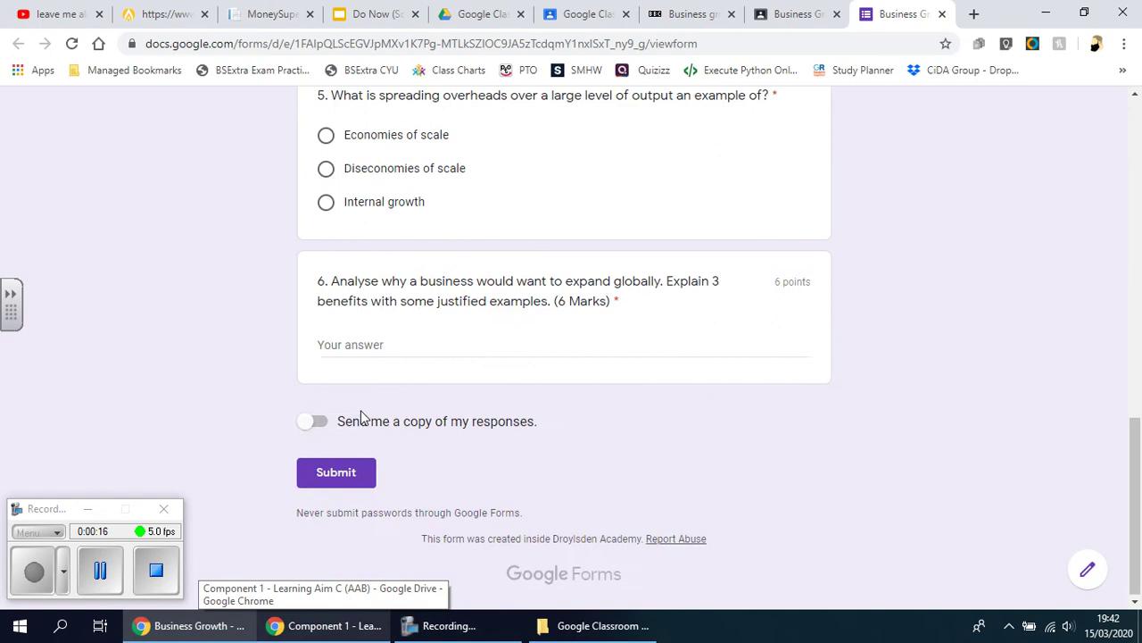
{"action": "scroll", "coordinate": [362, 417], "scroll_direction": "up", "scroll_amount": 10}
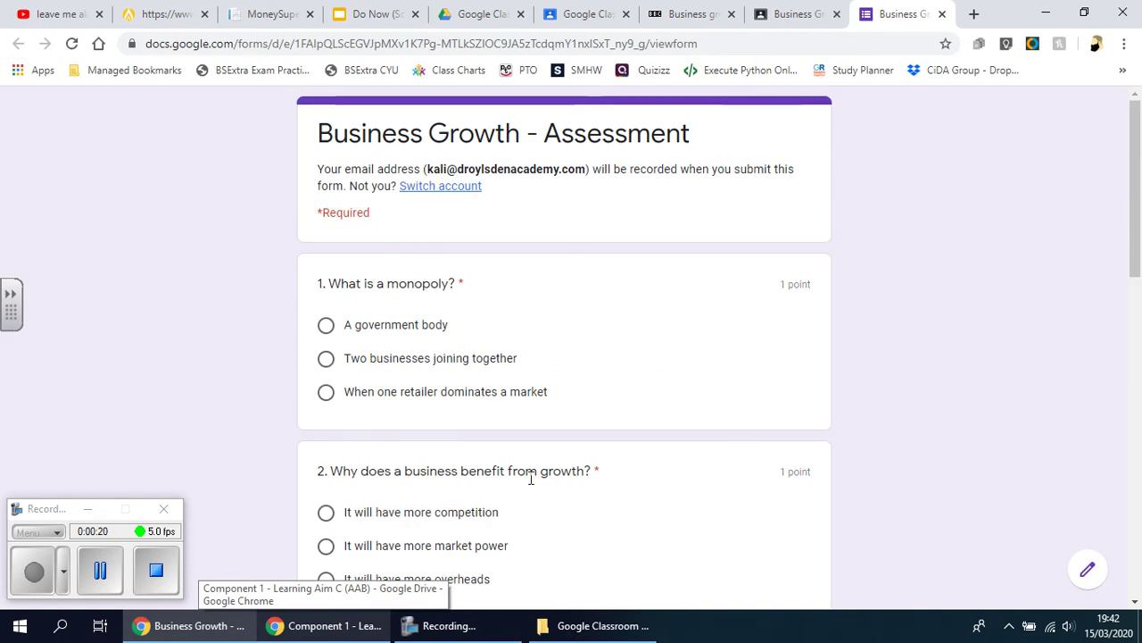
{"action": "scroll", "coordinate": [530, 480], "scroll_direction": "down", "scroll_amount": 10}
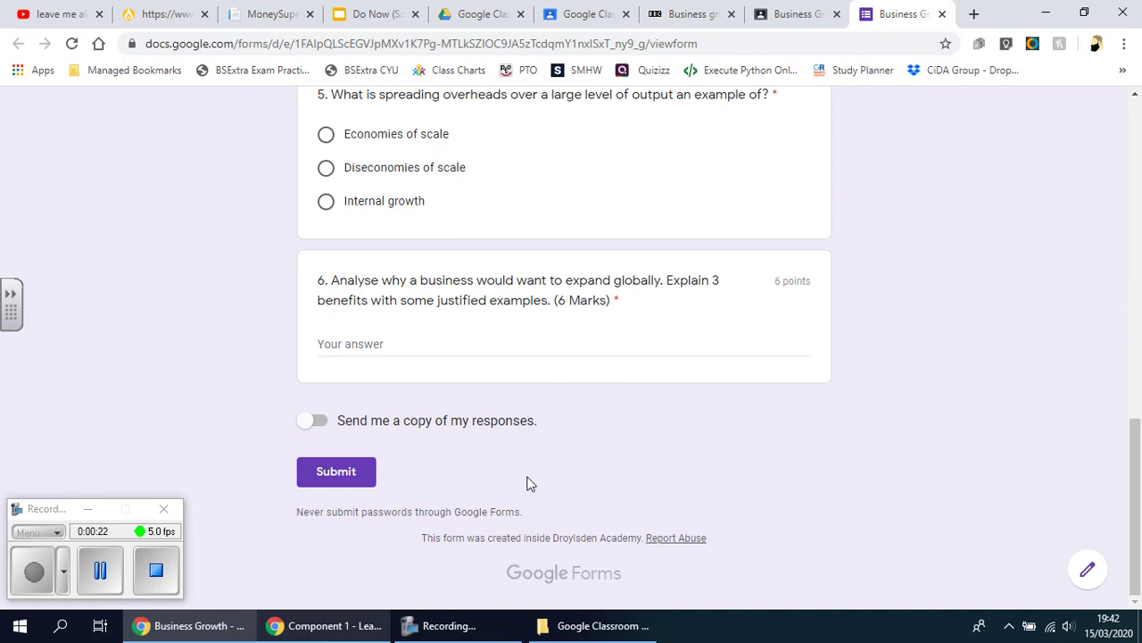
{"action": "scroll", "coordinate": [527, 483], "scroll_direction": "up", "scroll_amount": 10}
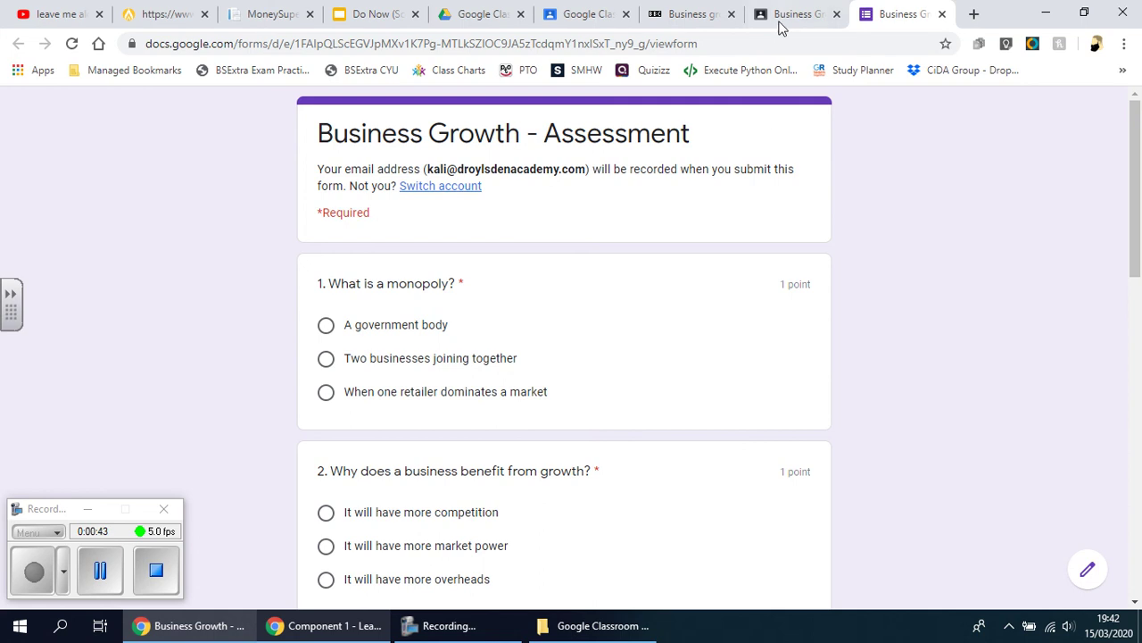
- View the assignment's student work page and inspect the attached assessment form from there, closing the form when done
{"action": "left_click", "coordinate": [713, 14]}
{"action": "left_click", "coordinate": [790, 13]}
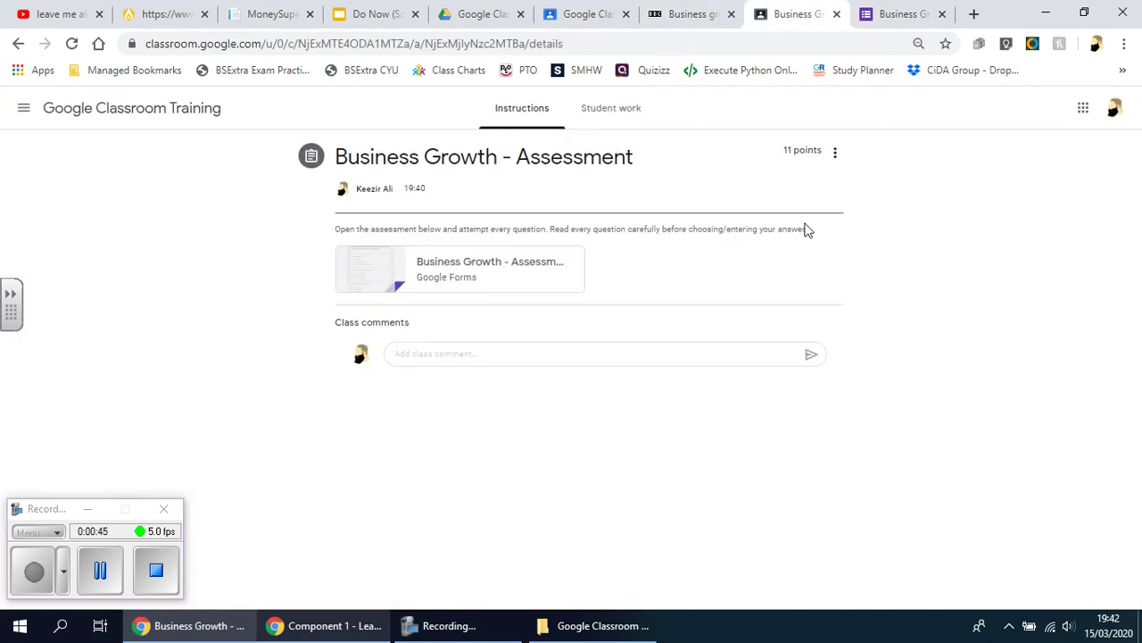
{"action": "left_click", "coordinate": [606, 114]}
{"action": "left_click", "coordinate": [466, 305]}
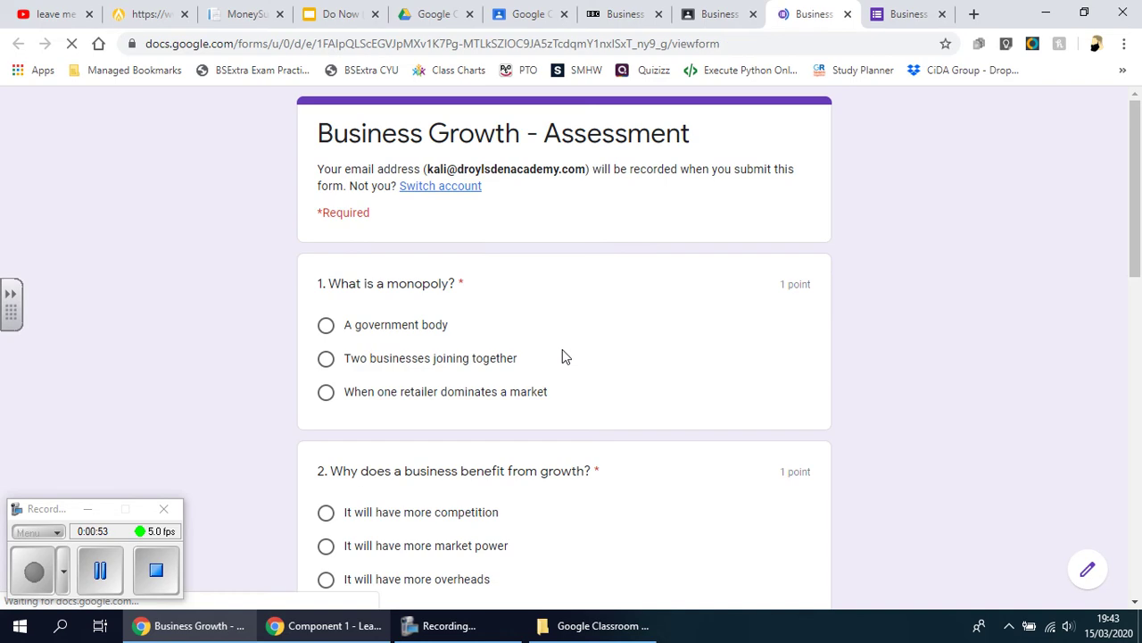
{"action": "scroll", "coordinate": [602, 257], "scroll_direction": "down", "scroll_amount": 10}
{"action": "scroll", "coordinate": [601, 257], "scroll_direction": "up", "scroll_amount": 10}
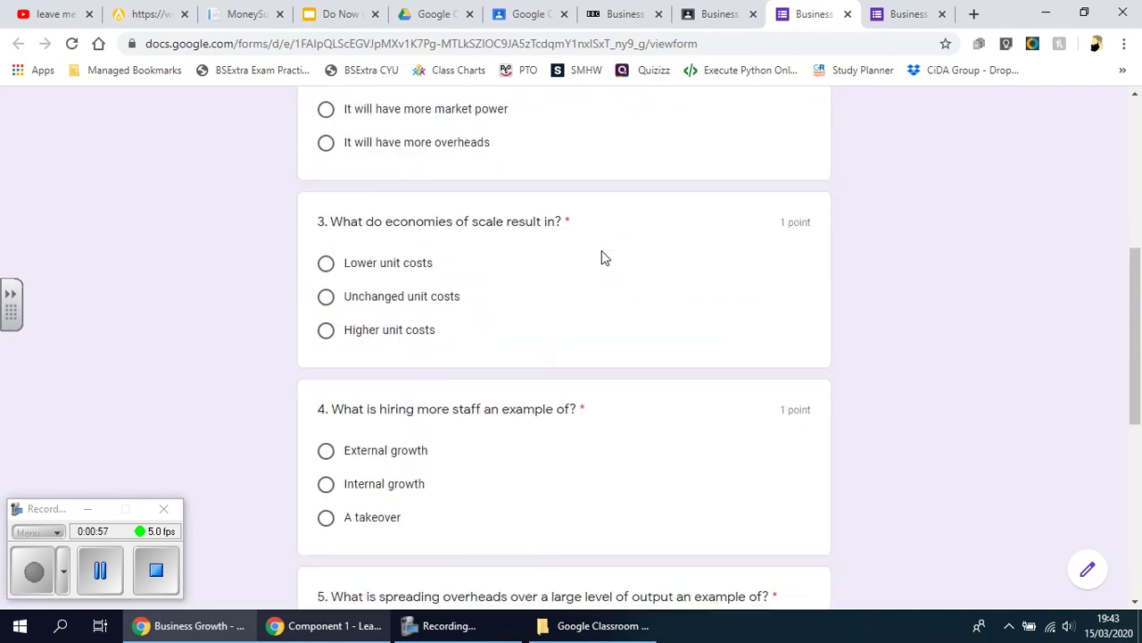
{"action": "left_click", "coordinate": [848, 15]}
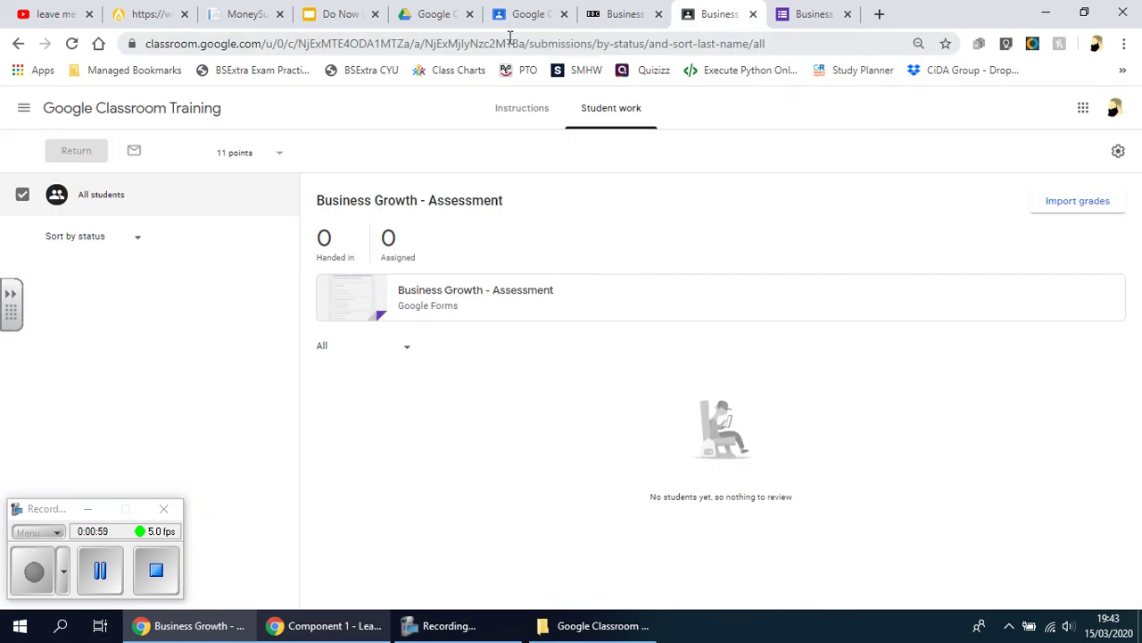
- Switch to Google Drive and open the Business Growth - Assessment form for editing from the recent files
{"action": "left_click", "coordinate": [434, 18]}
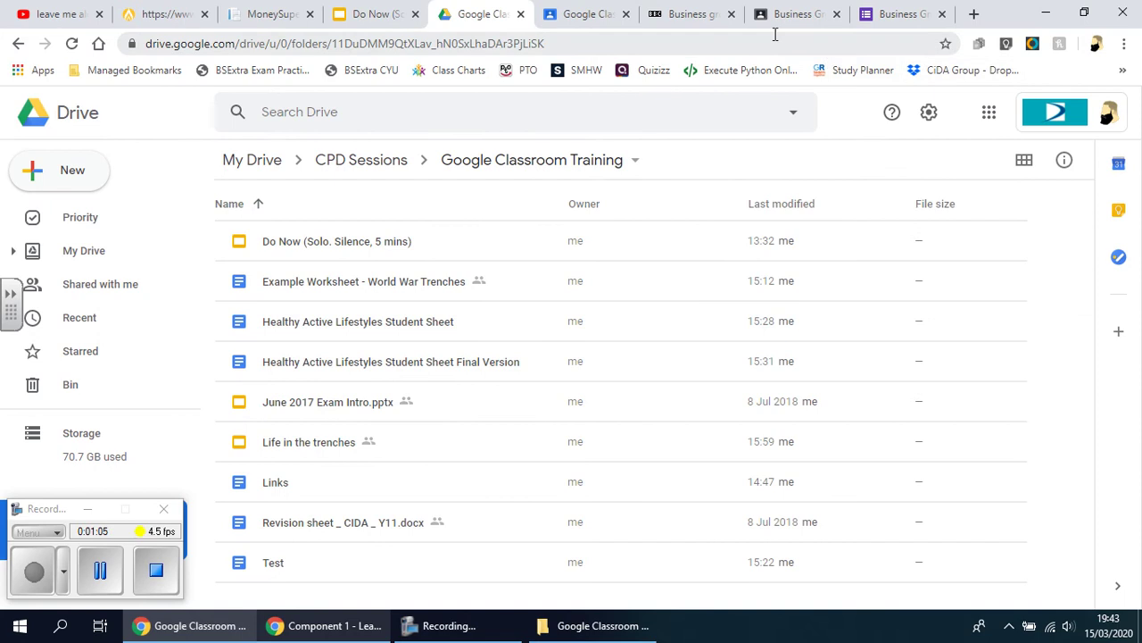
{"action": "left_click", "coordinate": [93, 320]}
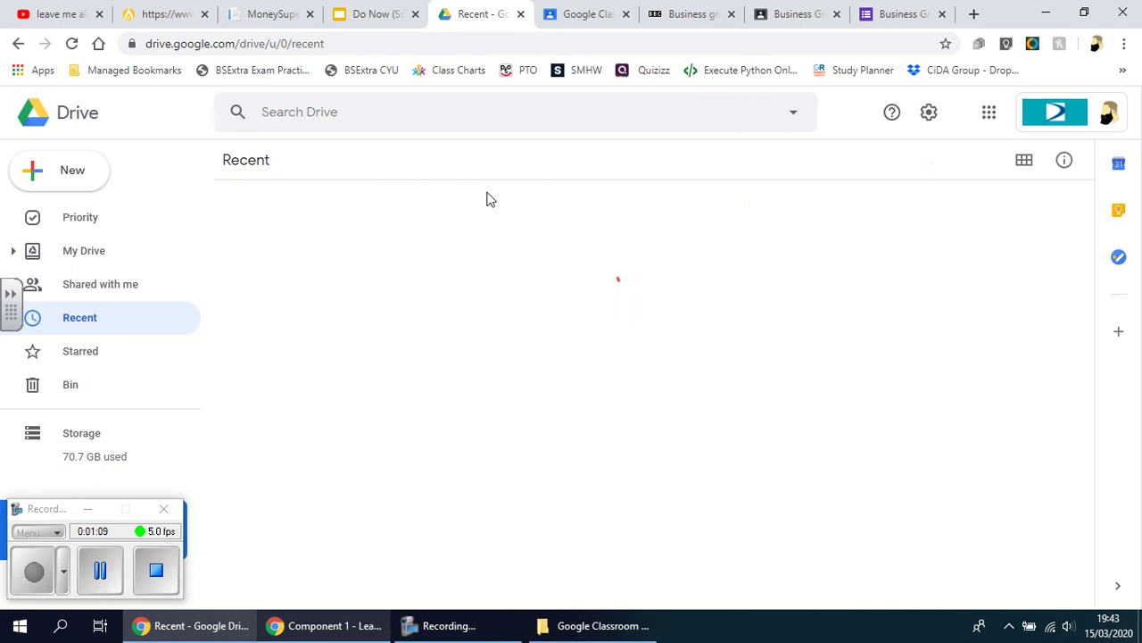
{"action": "double_click", "coordinate": [361, 280]}
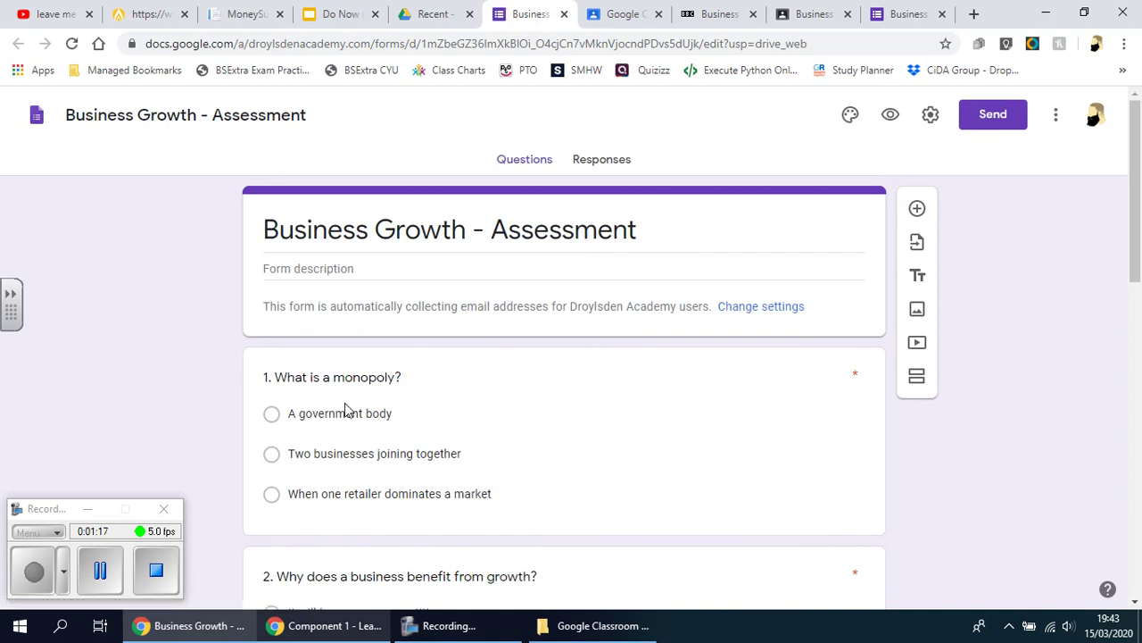
{"action": "left_click", "coordinate": [429, 15]}
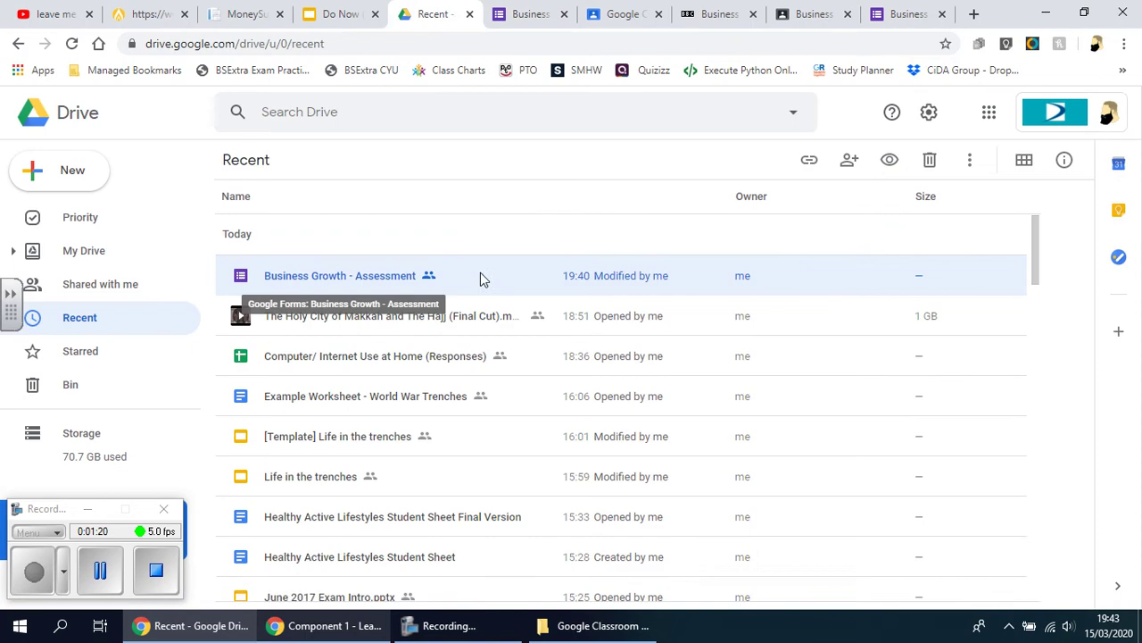
{"action": "left_click", "coordinate": [543, 11]}
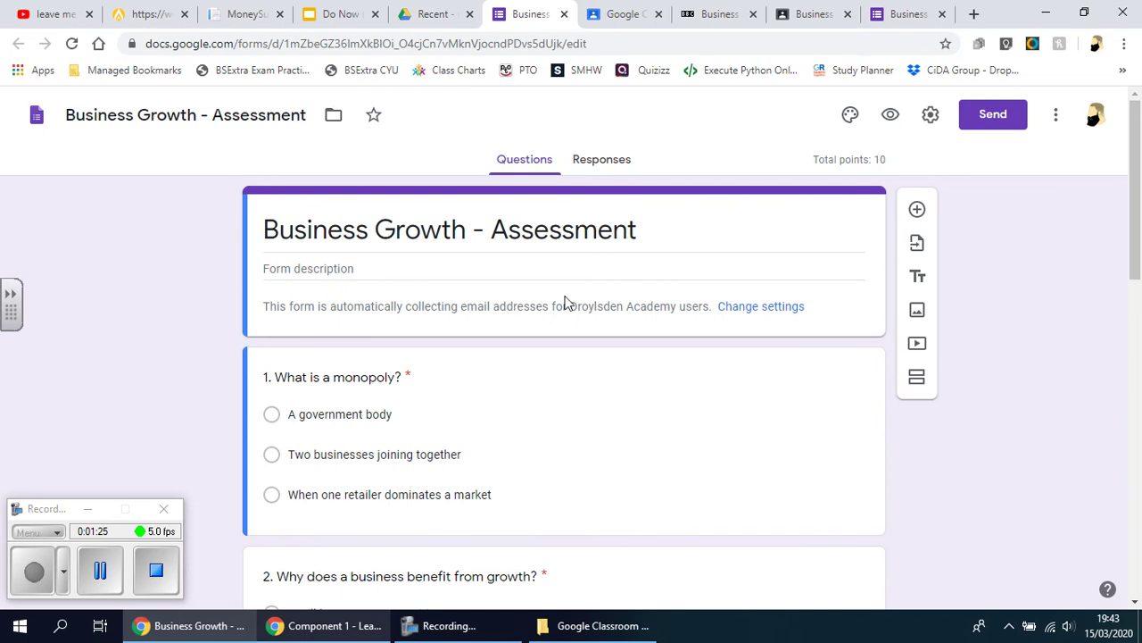
- Add a required short-answer question titled "Full Name" above question 1 and close the form editor
{"action": "left_click", "coordinate": [918, 209]}
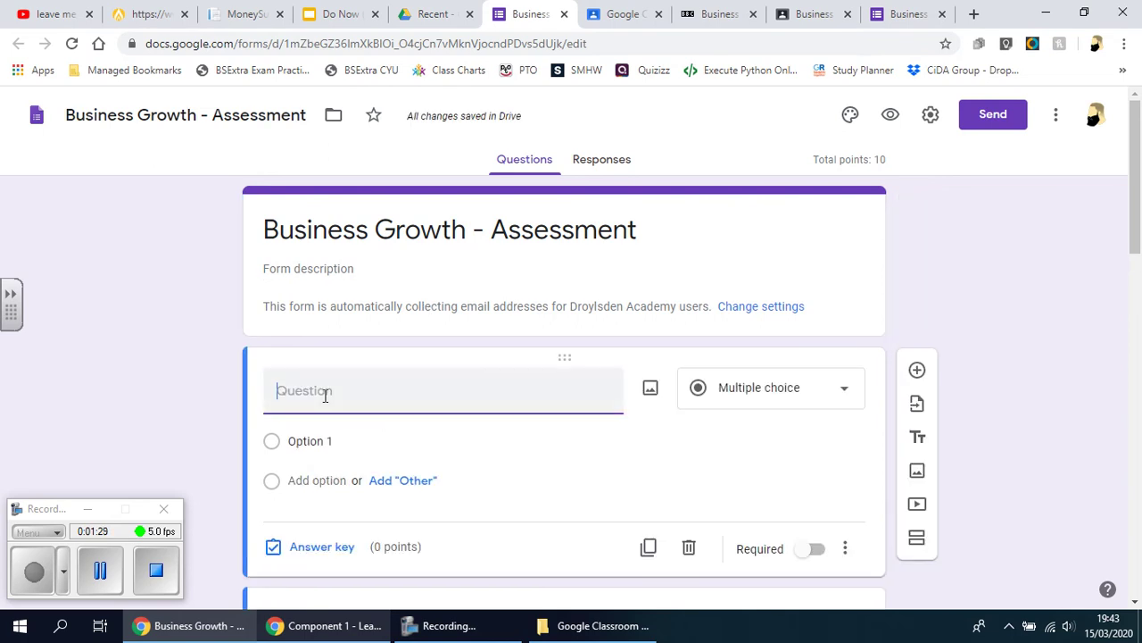
{"action": "type", "text": "Full Name"}
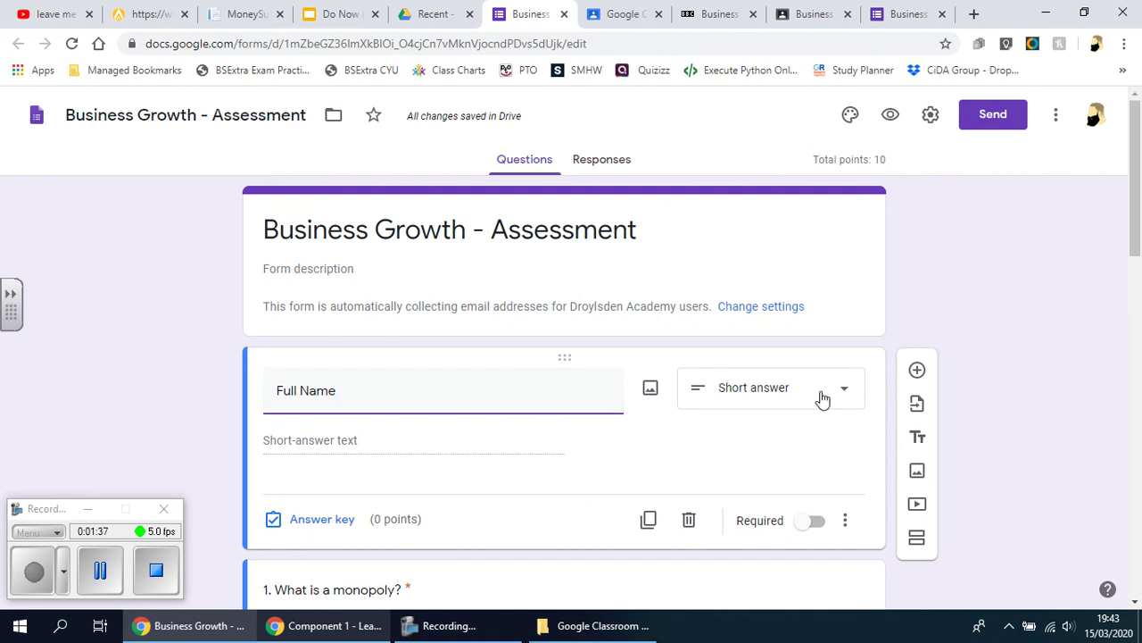
{"action": "left_click", "coordinate": [808, 522]}
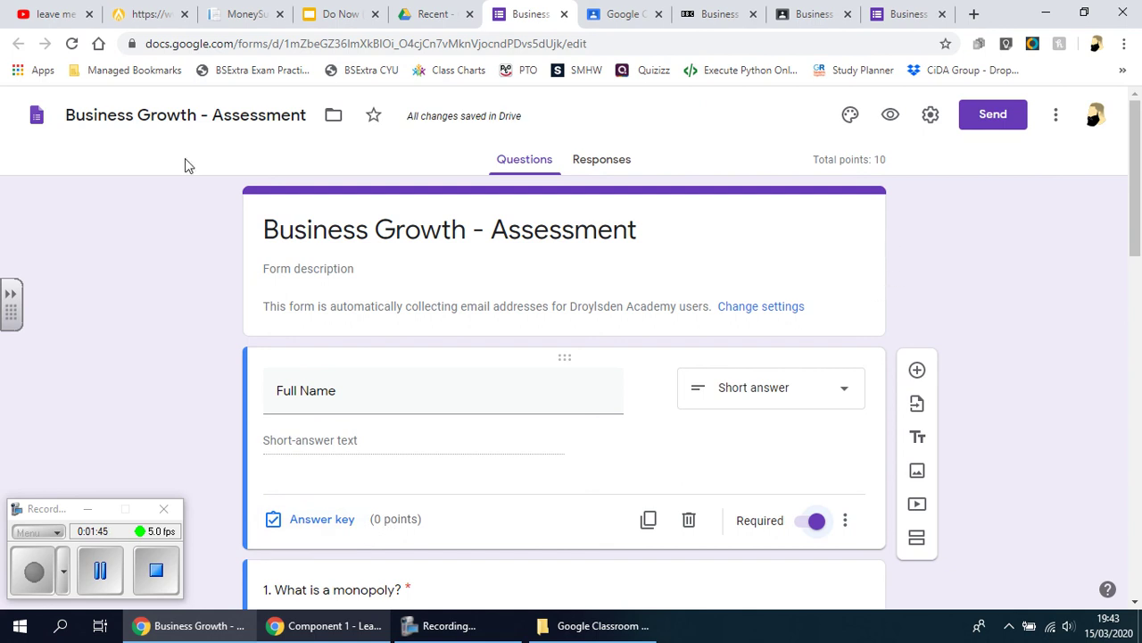
{"action": "left_click", "coordinate": [564, 15]}
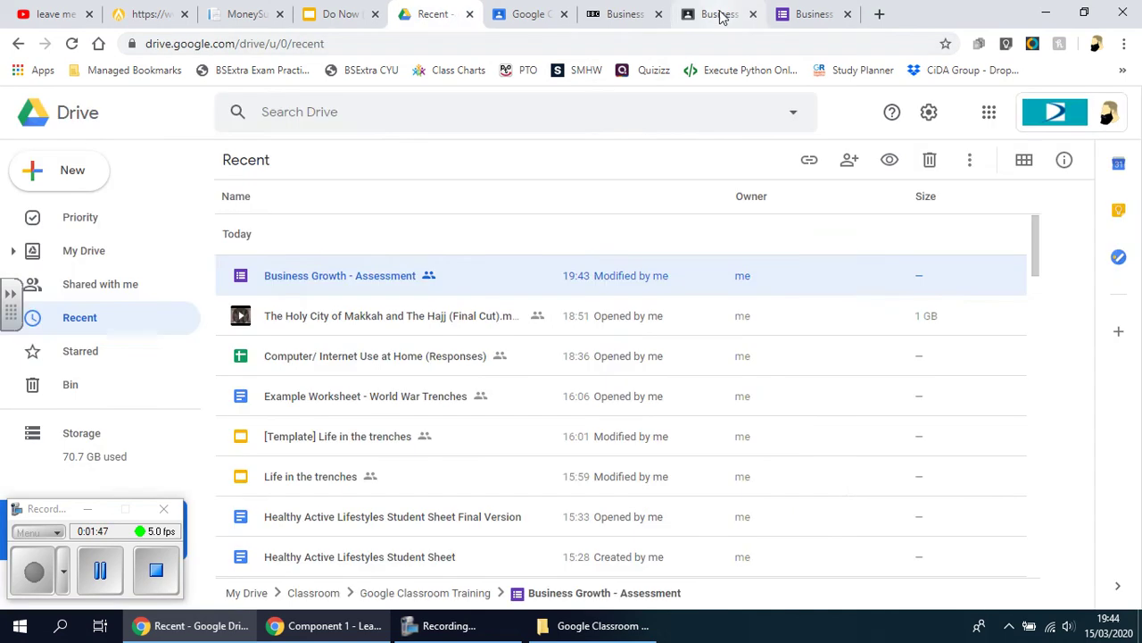
- Close the outdated copy of the form and reopen the assessment from the Classroom assignment's instructions
{"action": "left_click", "coordinate": [723, 15]}
{"action": "left_click", "coordinate": [805, 14]}
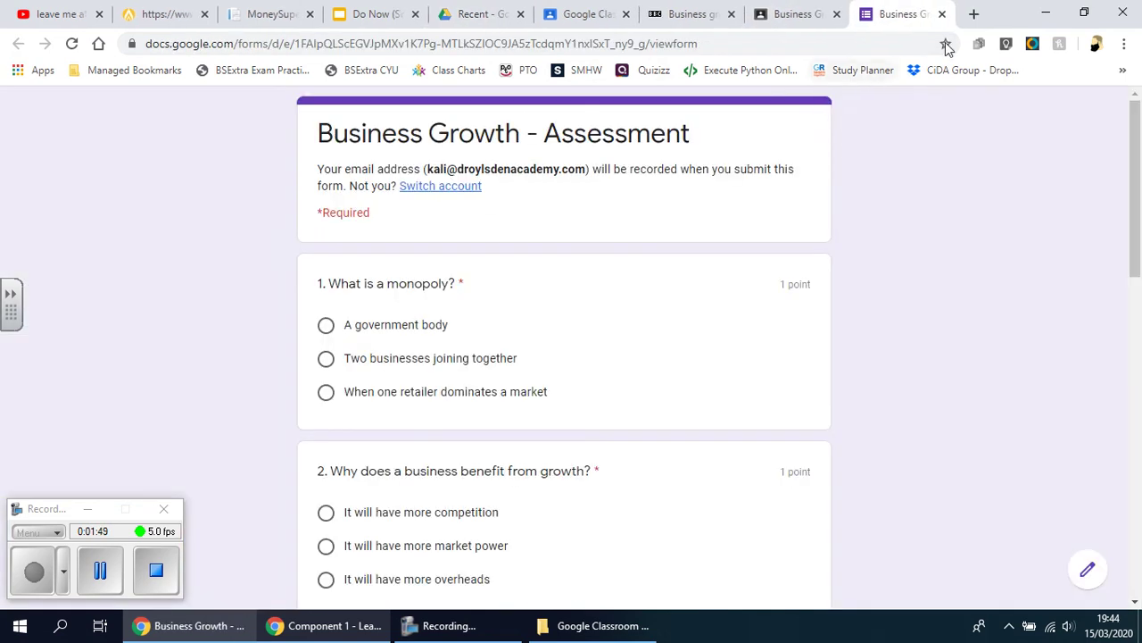
{"action": "left_click", "coordinate": [943, 14]}
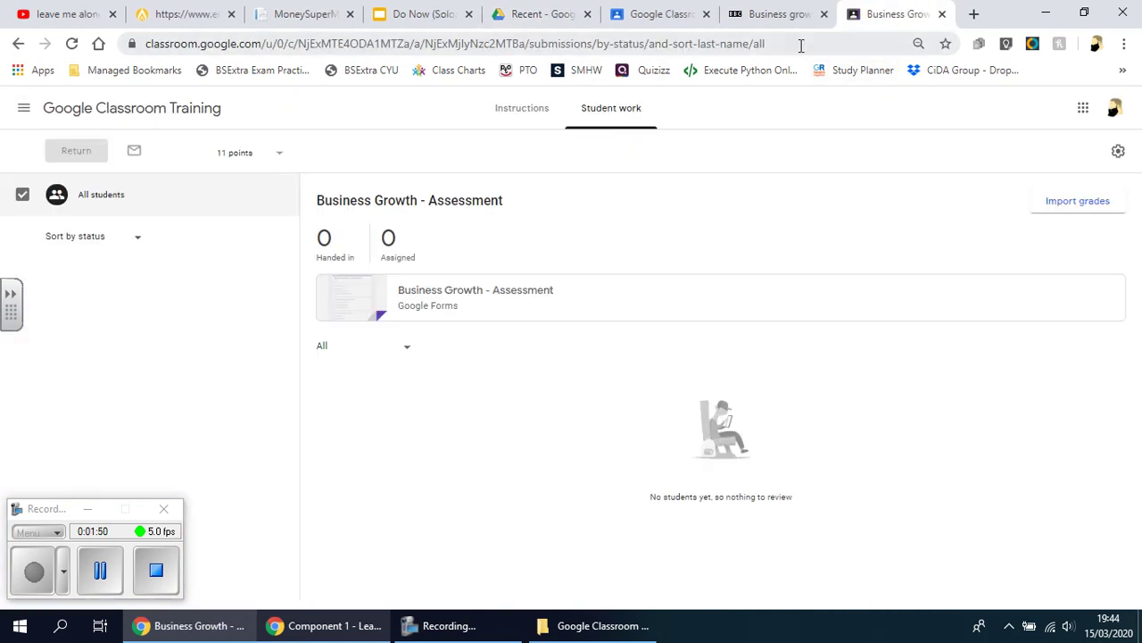
{"action": "left_click", "coordinate": [535, 107]}
{"action": "left_click", "coordinate": [487, 268]}
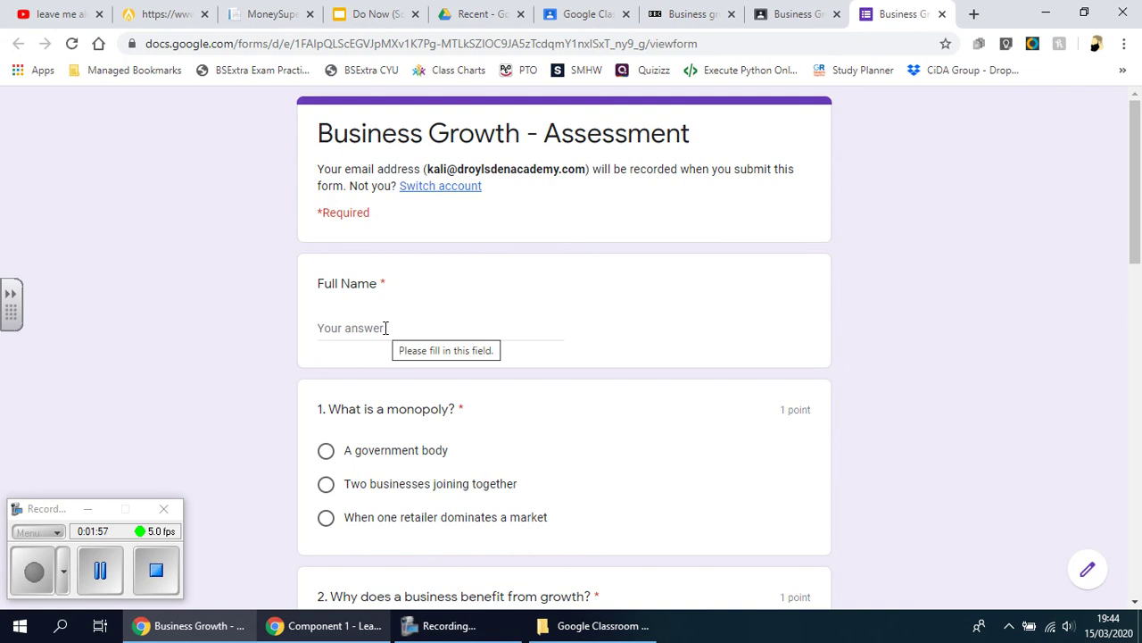
- Enter the student's full name, answer question 1 with "Two businesses joining together" and question 3 with "Lower unit costs"
{"action": "left_click", "coordinate": [376, 332]}
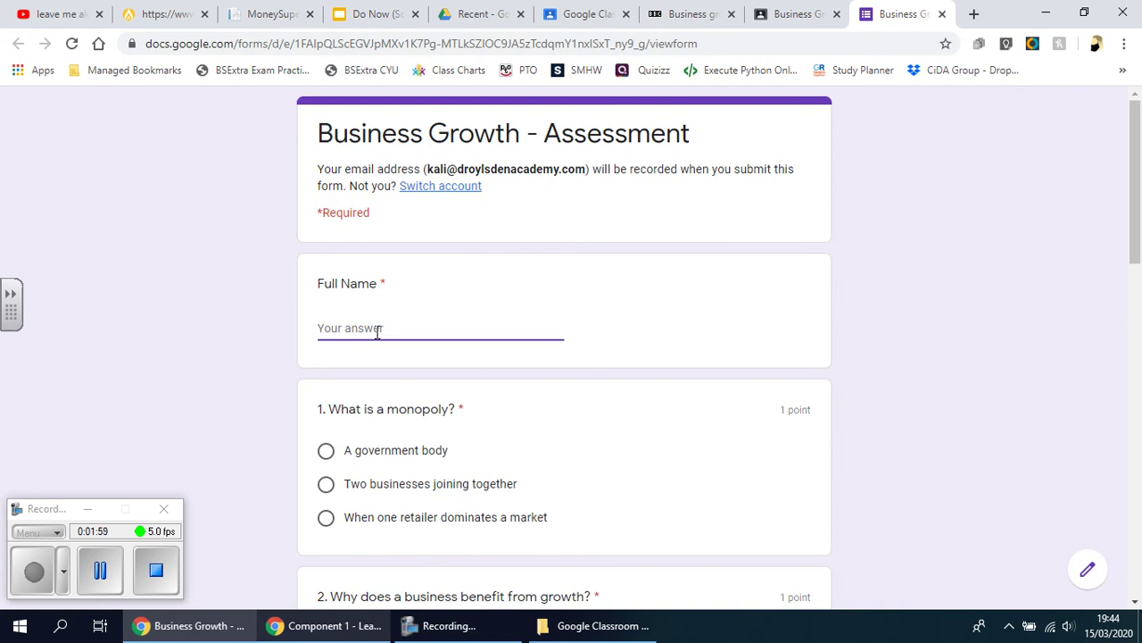
{"action": "type", "text": "Joe Bloggs"}
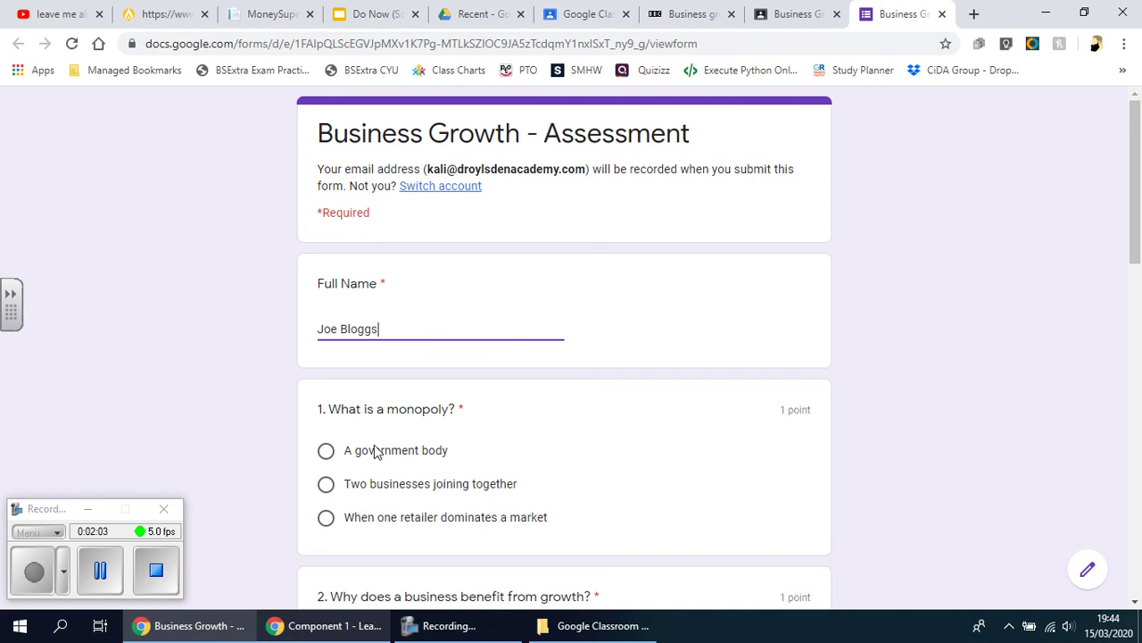
{"action": "scroll", "coordinate": [374, 455], "scroll_direction": "down", "scroll_amount": 2}
{"action": "left_click", "coordinate": [327, 318]}
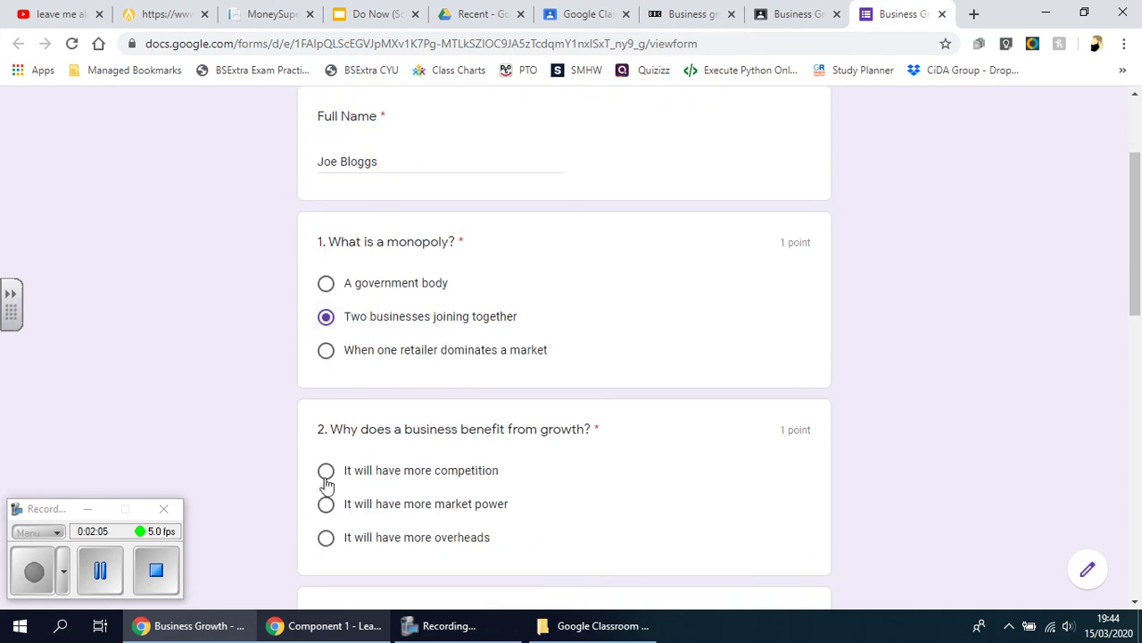
{"action": "scroll", "coordinate": [522, 555], "scroll_direction": "down", "scroll_amount": 2}
{"action": "left_click", "coordinate": [326, 489]}
- Answer question 4 with "Internal growth" and enter "Blah Blah Blah" as the answer to question 6
{"action": "scroll", "coordinate": [401, 493], "scroll_direction": "down", "scroll_amount": 4}
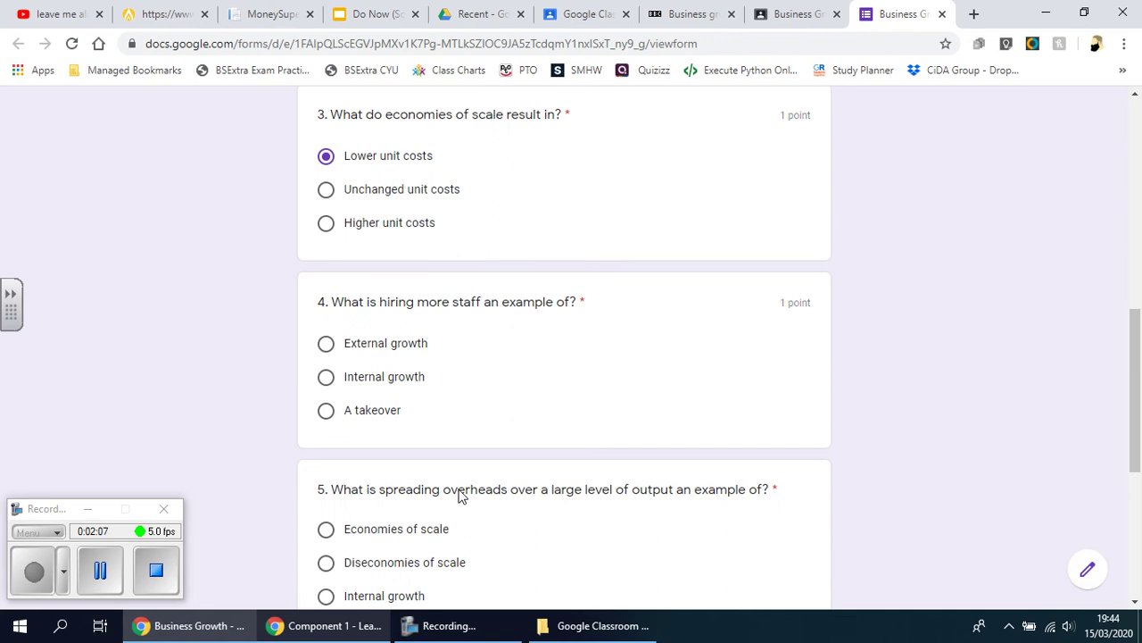
{"action": "left_click", "coordinate": [340, 385]}
{"action": "scroll", "coordinate": [383, 487], "scroll_direction": "down", "scroll_amount": 3}
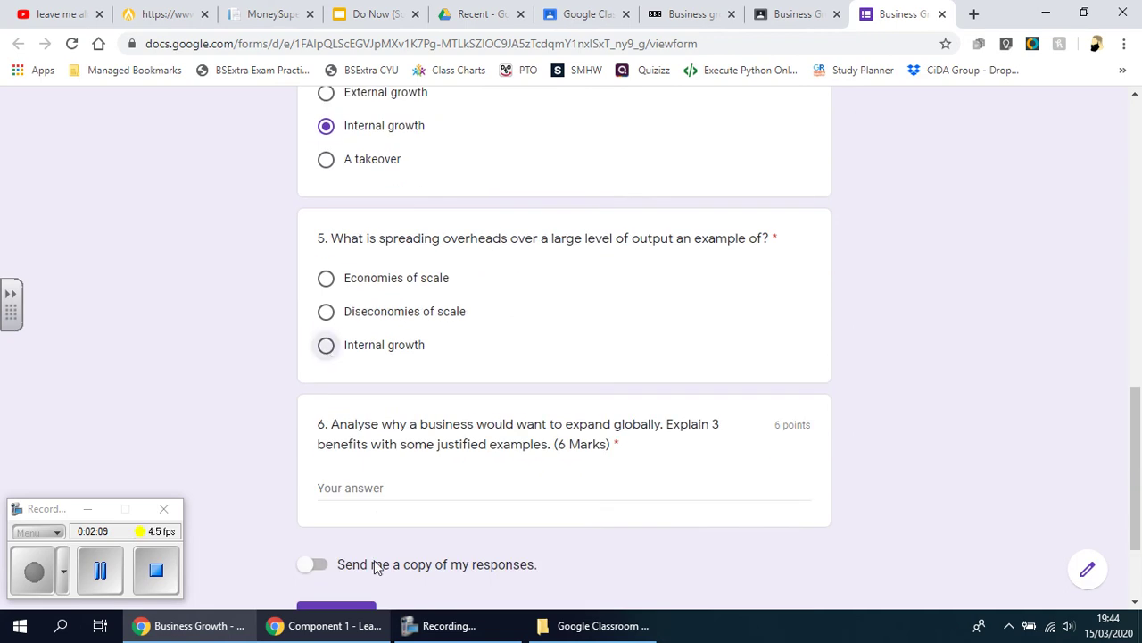
{"action": "left_click", "coordinate": [372, 488]}
{"action": "type", "text": "Blah Blah Blah"}
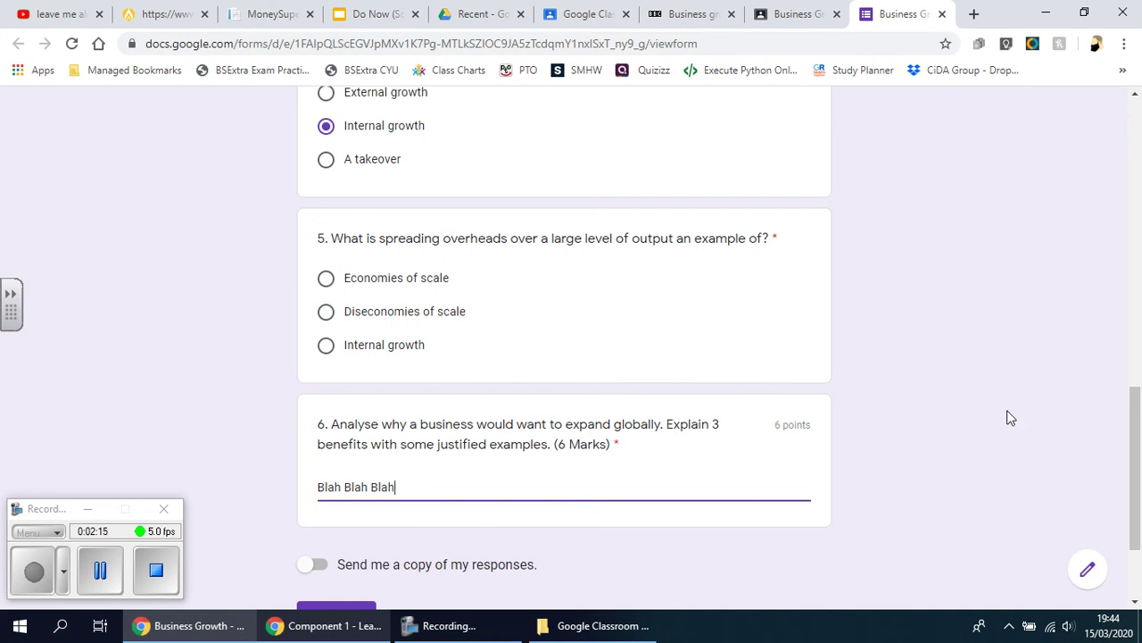
- Answer question 5 with "Diseconomies of scale", submit the assessment and close the form
{"action": "scroll", "coordinate": [1006, 415], "scroll_direction": "down", "scroll_amount": 2}
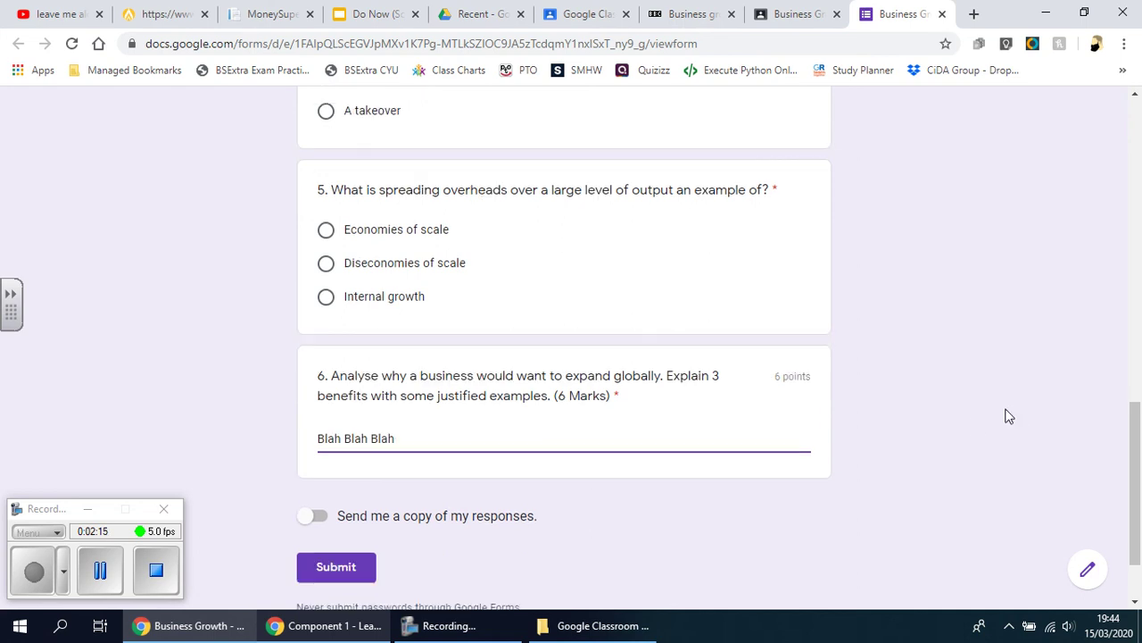
{"action": "left_click", "coordinate": [353, 475]}
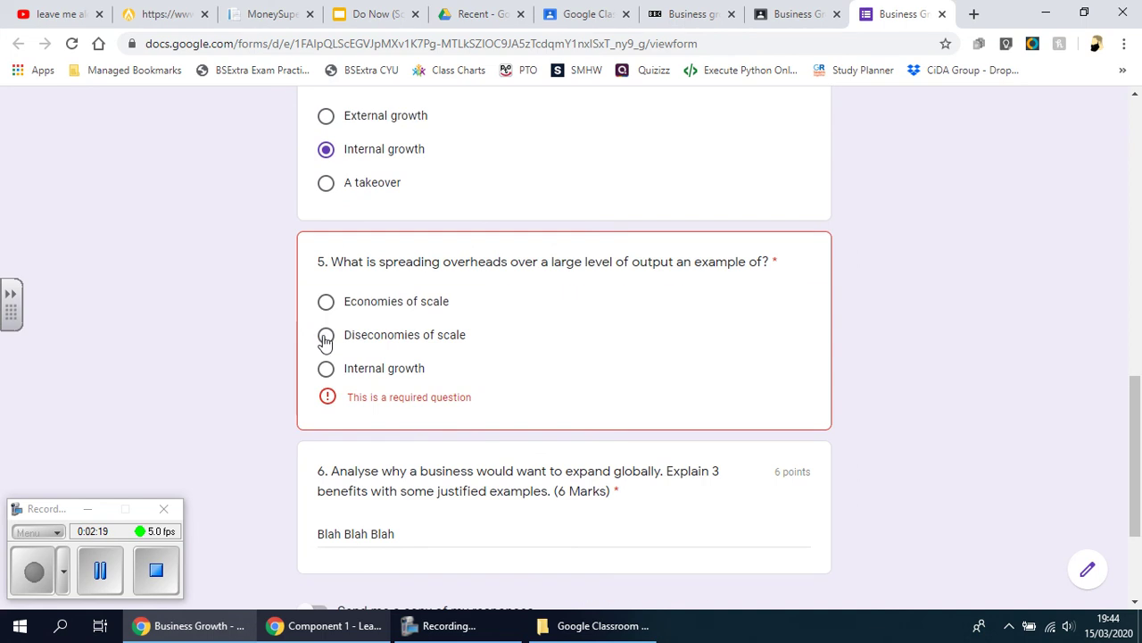
{"action": "left_click", "coordinate": [326, 334]}
{"action": "scroll", "coordinate": [413, 416], "scroll_direction": "down", "scroll_amount": 2}
{"action": "left_click", "coordinate": [344, 472]}
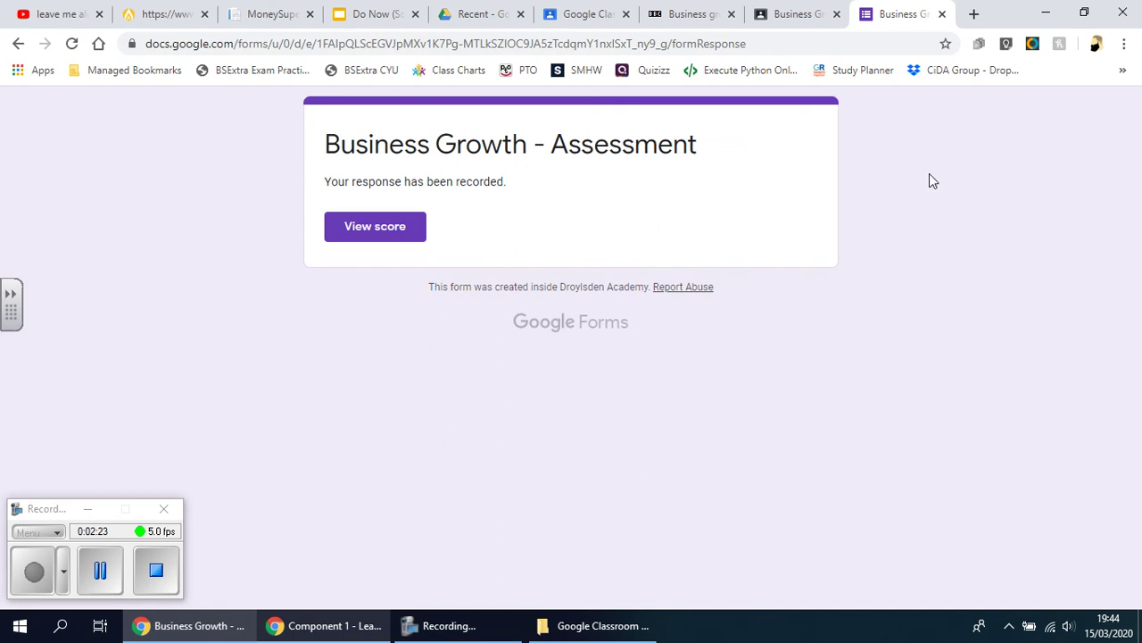
{"action": "left_click", "coordinate": [942, 13]}
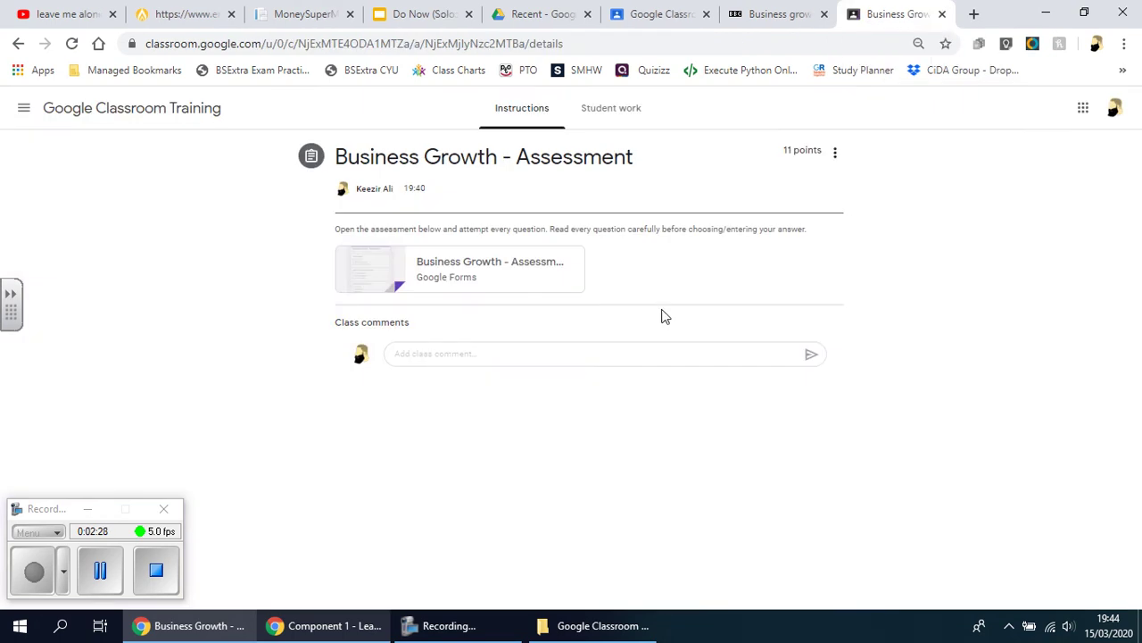
- In the form editor, mark "When one retailer dominates a market" as the correct answer to question 1
{"action": "left_click", "coordinate": [100, 569]}
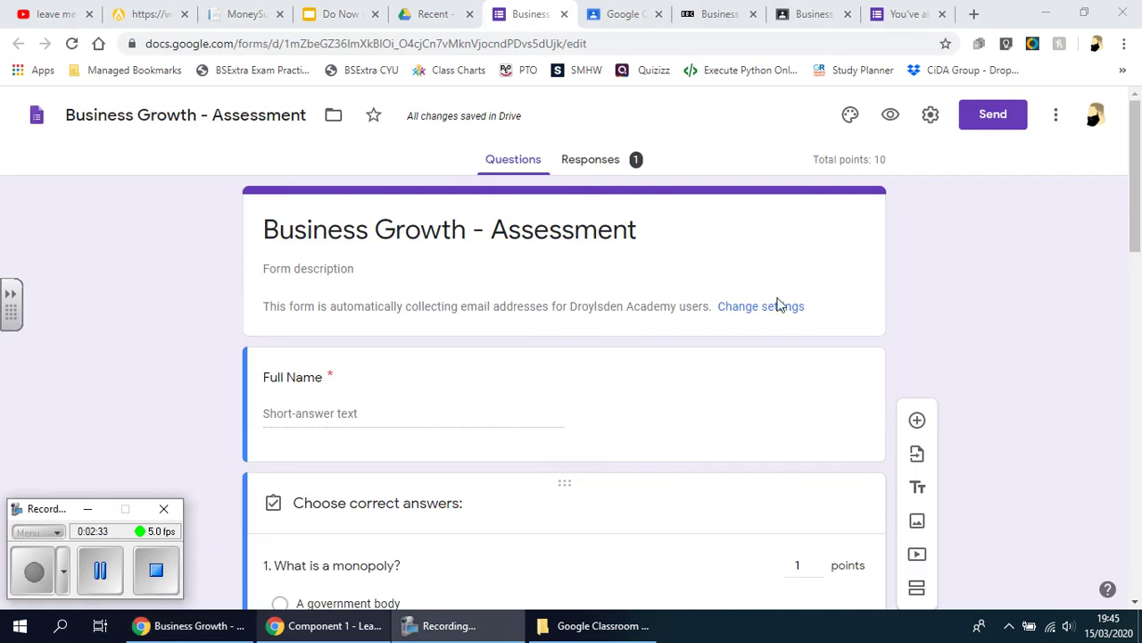
{"action": "scroll", "coordinate": [977, 274], "scroll_direction": "down", "scroll_amount": 2}
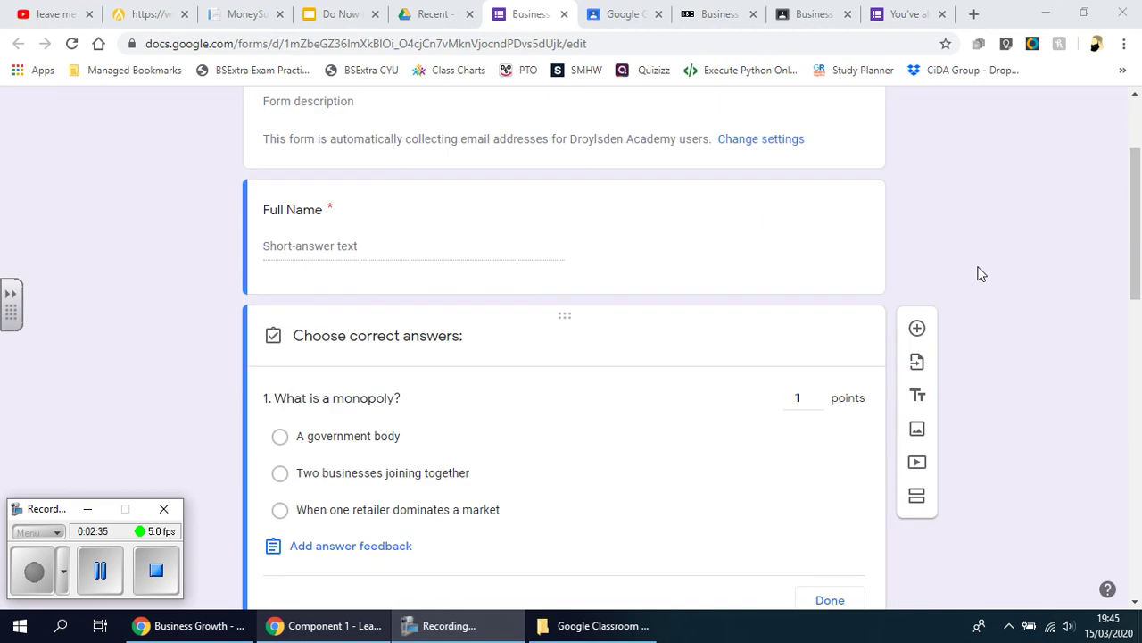
{"action": "scroll", "coordinate": [486, 406], "scroll_direction": "down", "scroll_amount": 2}
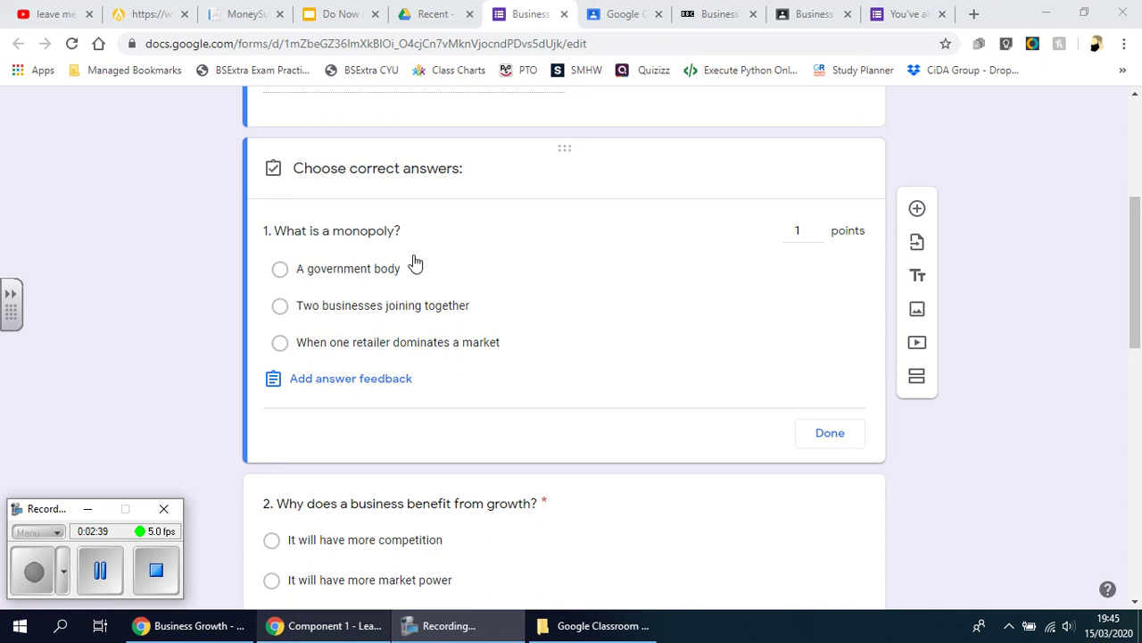
{"action": "scroll", "coordinate": [446, 527], "scroll_direction": "down", "scroll_amount": 1}
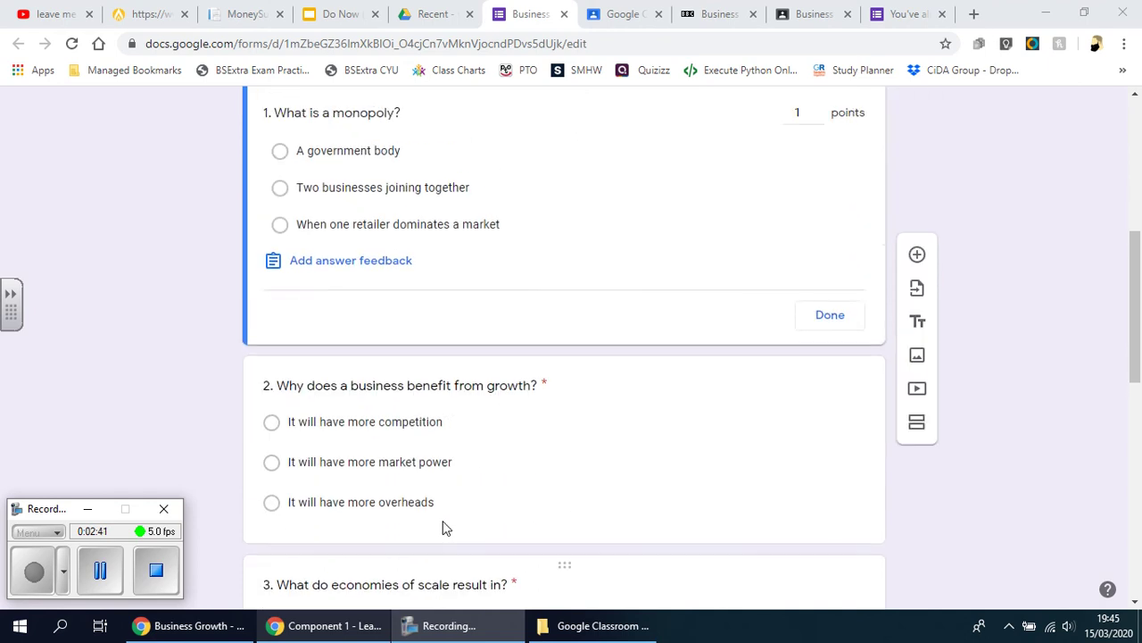
{"action": "scroll", "coordinate": [445, 526], "scroll_direction": "up", "scroll_amount": 5}
{"action": "scroll", "coordinate": [443, 522], "scroll_direction": "down", "scroll_amount": 3}
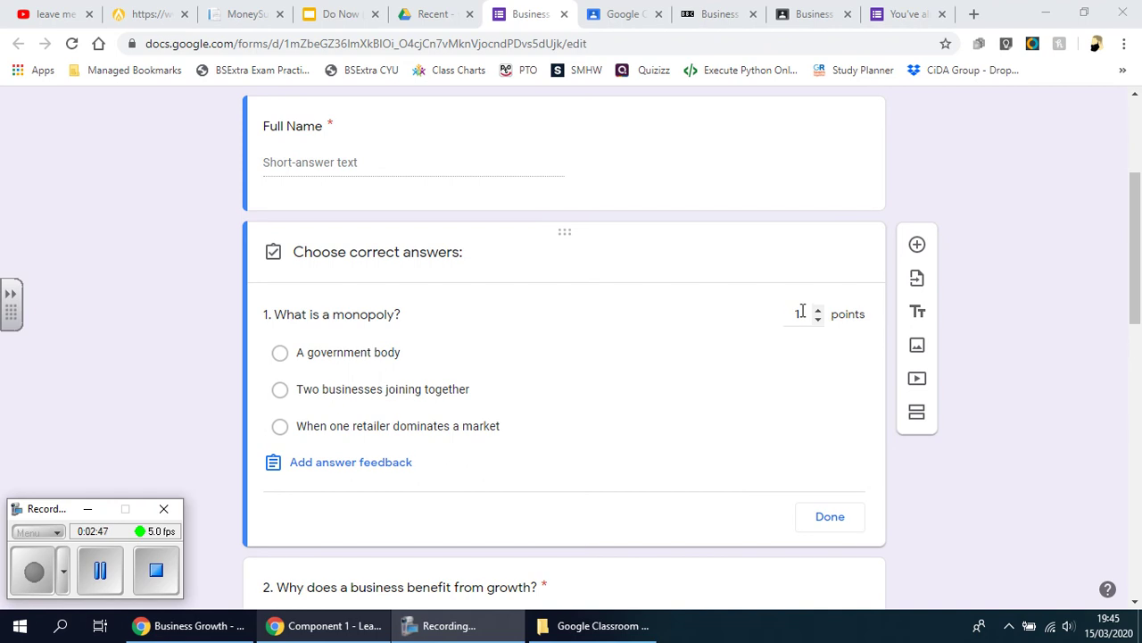
{"action": "scroll", "coordinate": [808, 322], "scroll_direction": "down", "scroll_amount": 4}
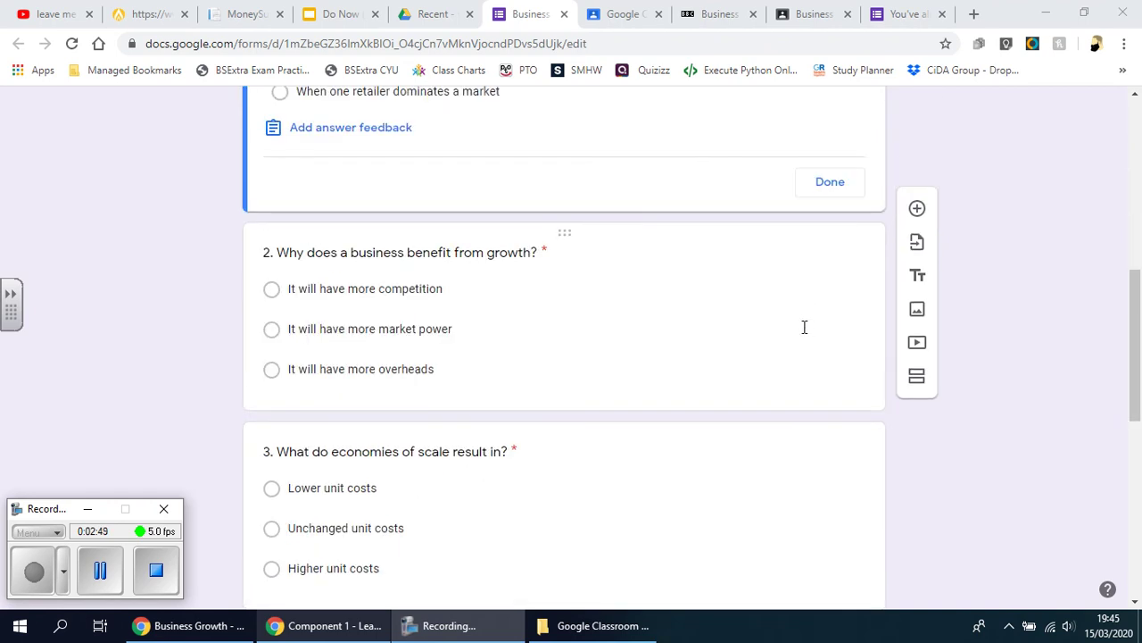
{"action": "scroll", "coordinate": [643, 325], "scroll_direction": "up", "scroll_amount": 4}
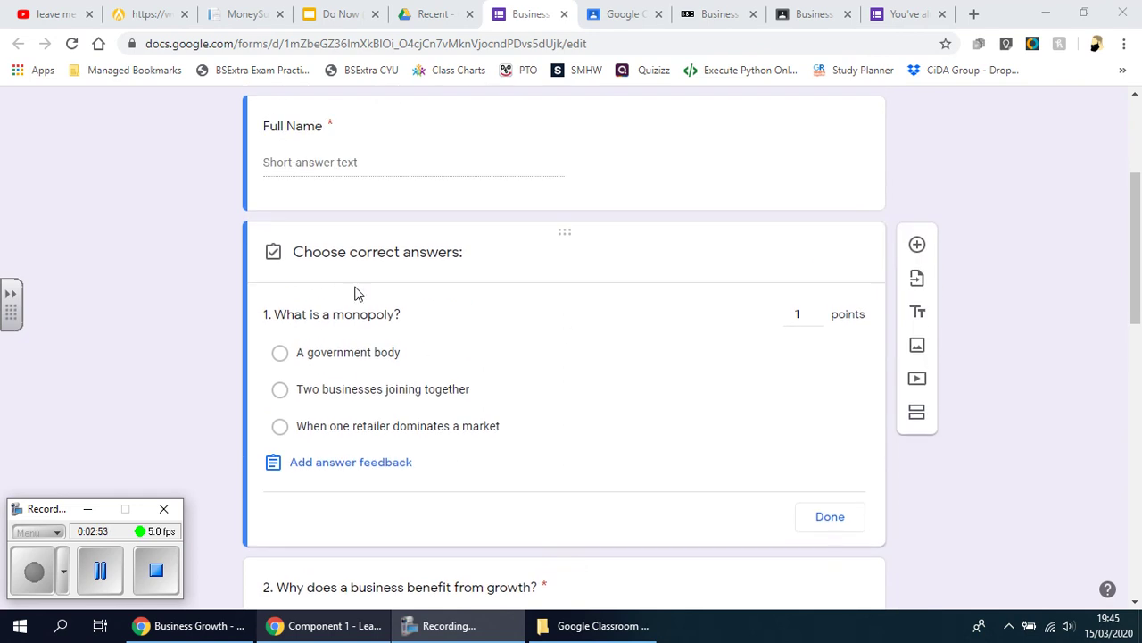
{"action": "left_click", "coordinate": [423, 436]}
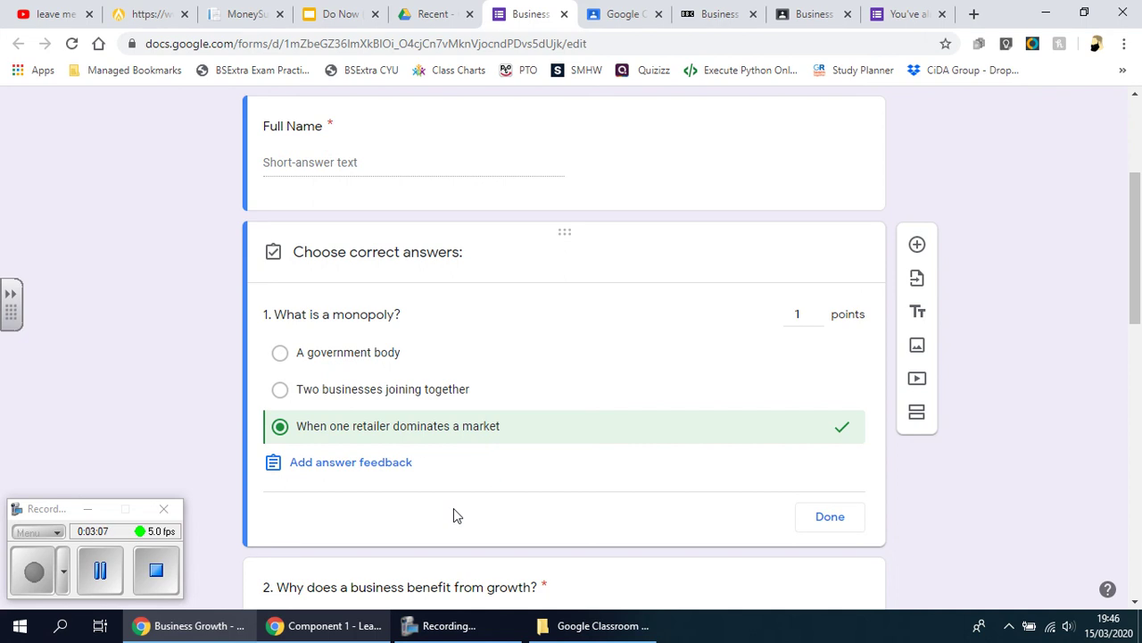
- Open question 2's answer key and mark "It will have more market power" as the correct answer
{"action": "scroll", "coordinate": [1052, 448], "scroll_direction": "down", "scroll_amount": 2}
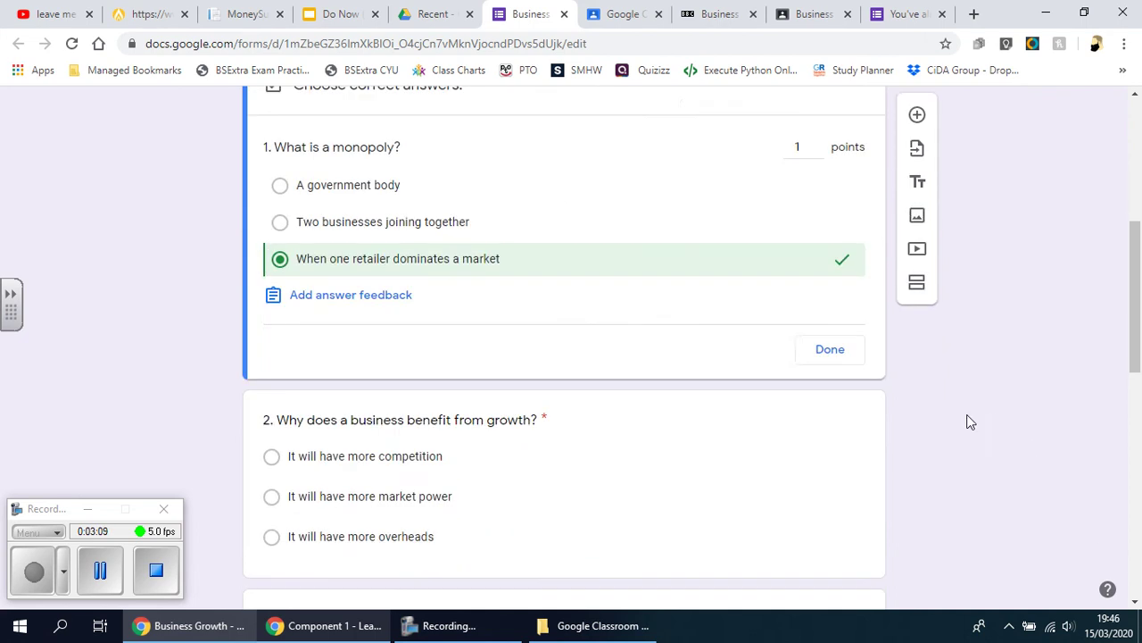
{"action": "left_click", "coordinate": [663, 477]}
{"action": "scroll", "coordinate": [1041, 447], "scroll_direction": "down", "scroll_amount": 2}
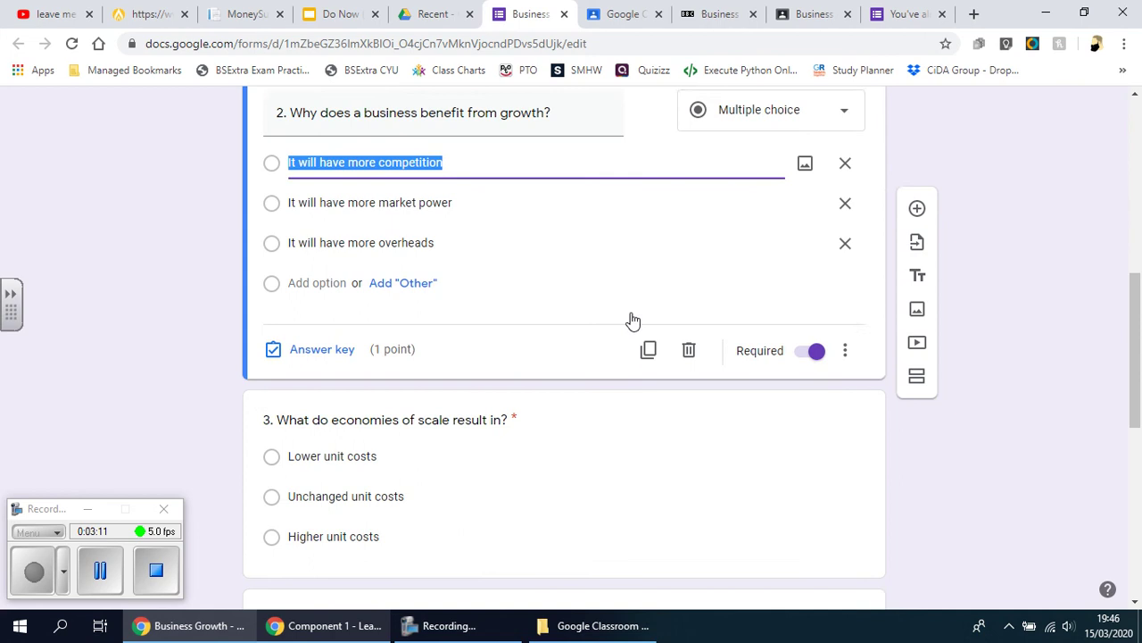
{"action": "scroll", "coordinate": [566, 283], "scroll_direction": "up", "scroll_amount": 2}
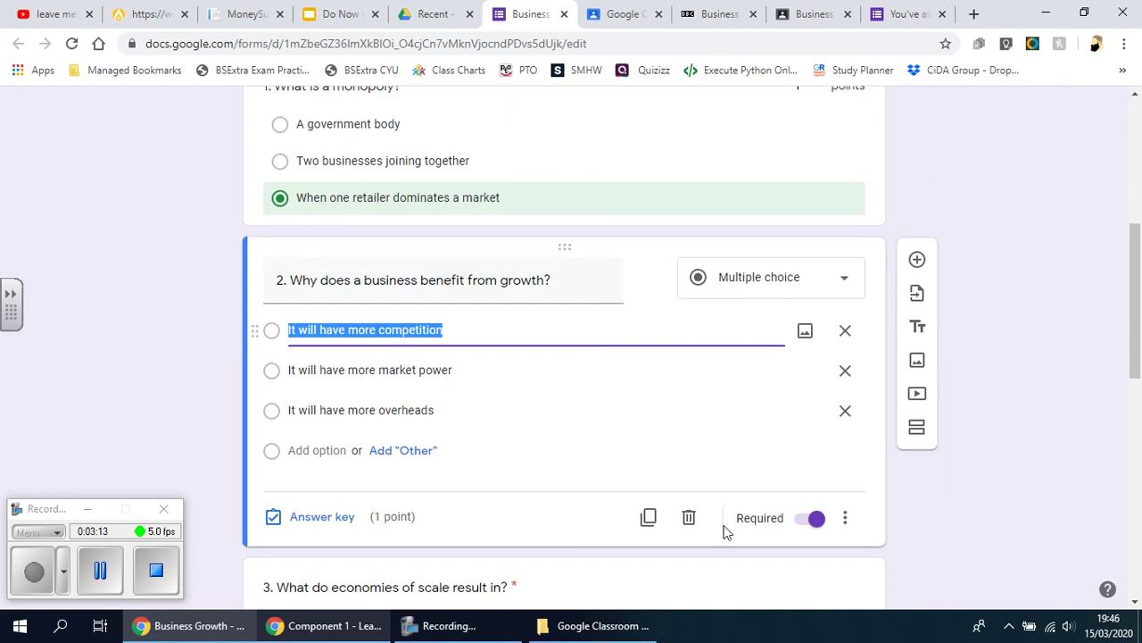
{"action": "left_click", "coordinate": [319, 517]}
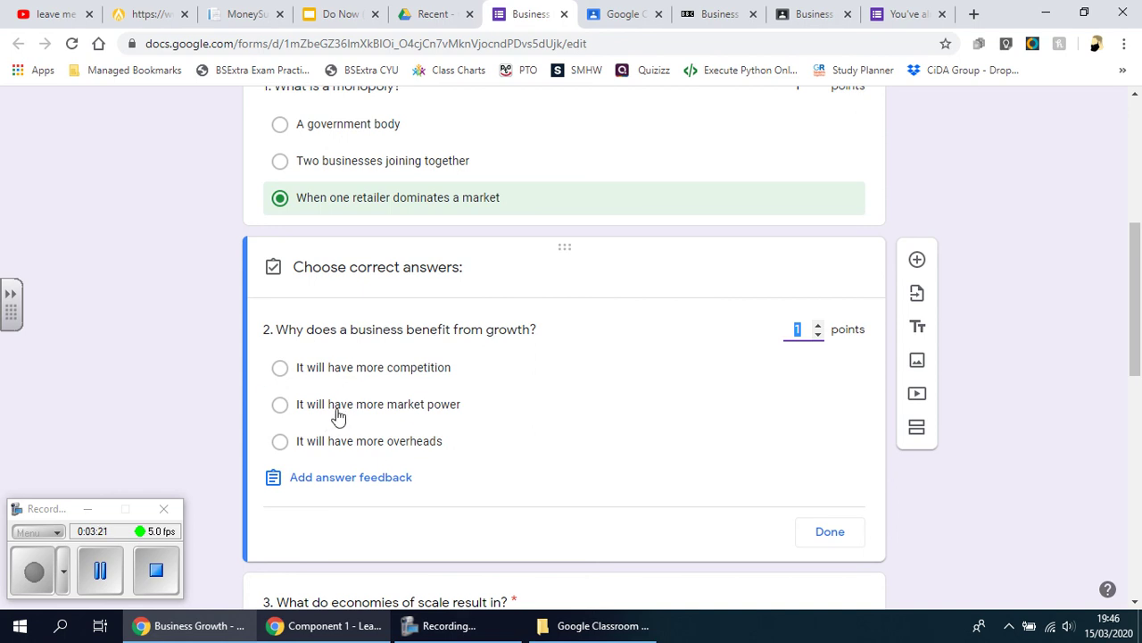
{"action": "left_click", "coordinate": [335, 414]}
- Set "Lower unit costs" as the correct answer in question 3's answer key and finish editing the key
{"action": "scroll", "coordinate": [1050, 409], "scroll_direction": "down", "scroll_amount": 4}
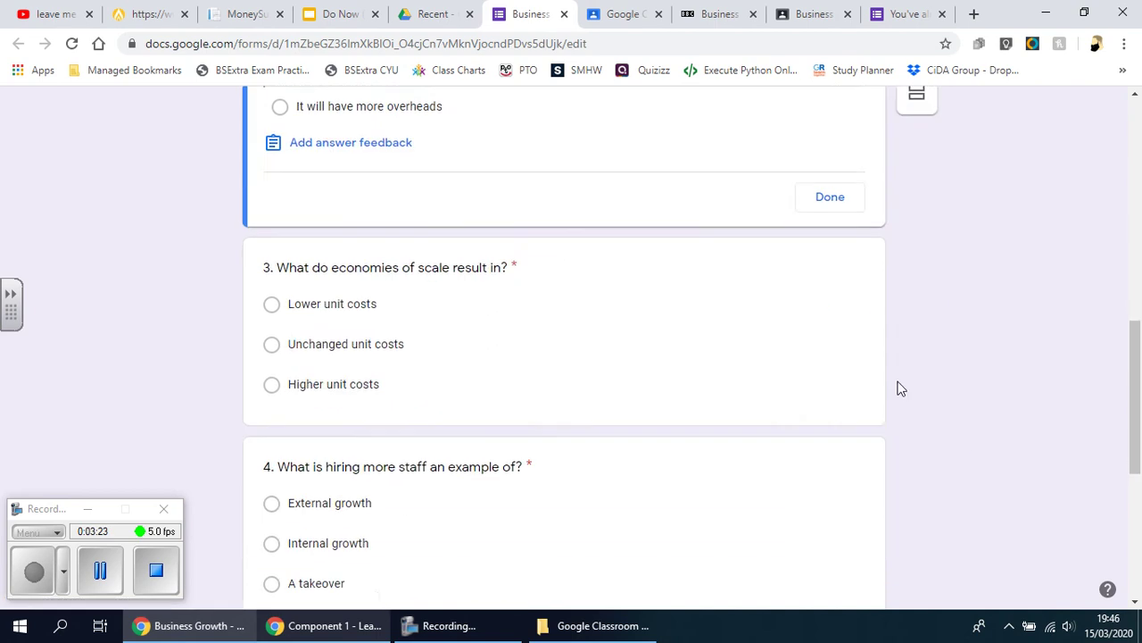
{"action": "left_click", "coordinate": [455, 340]}
{"action": "scroll", "coordinate": [423, 326], "scroll_direction": "down", "scroll_amount": 1}
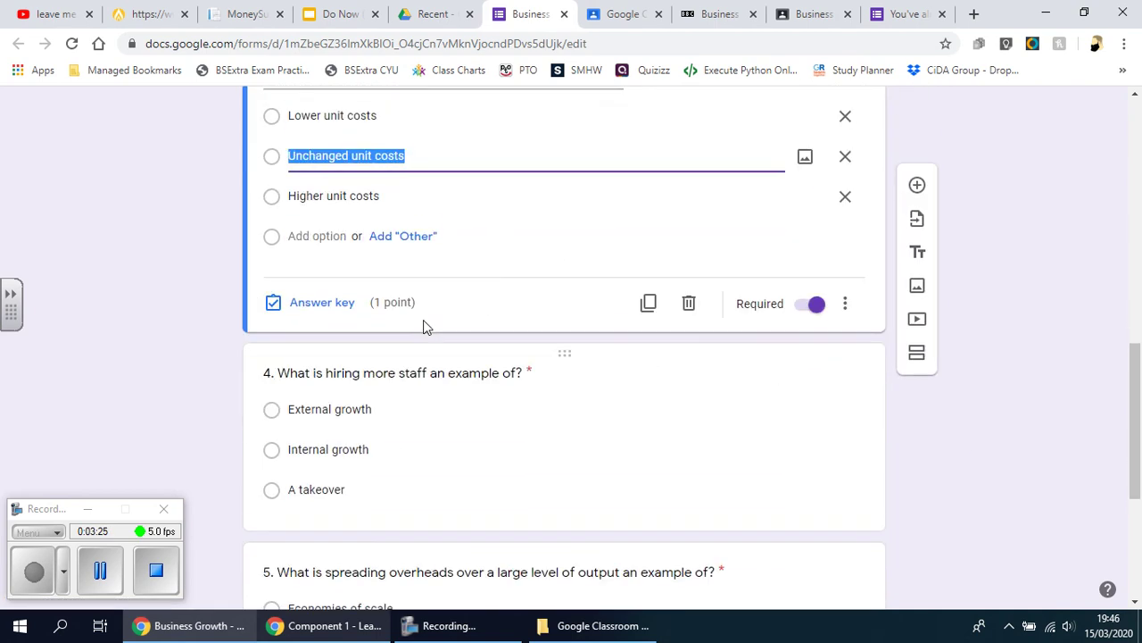
{"action": "scroll", "coordinate": [423, 327], "scroll_direction": "up", "scroll_amount": 2}
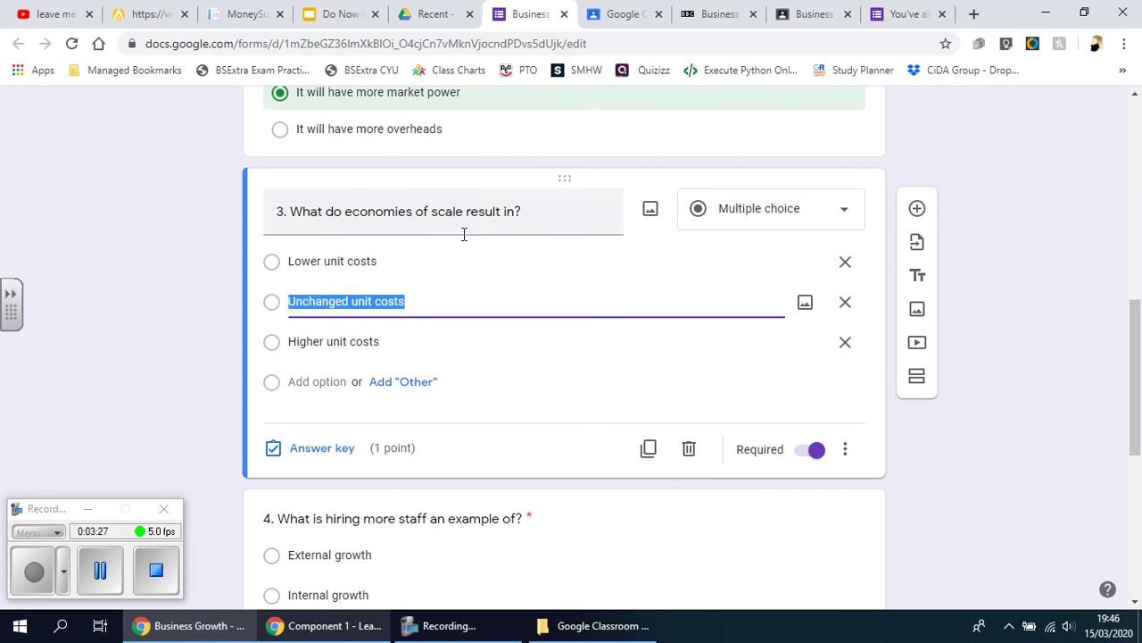
{"action": "left_click", "coordinate": [296, 454]}
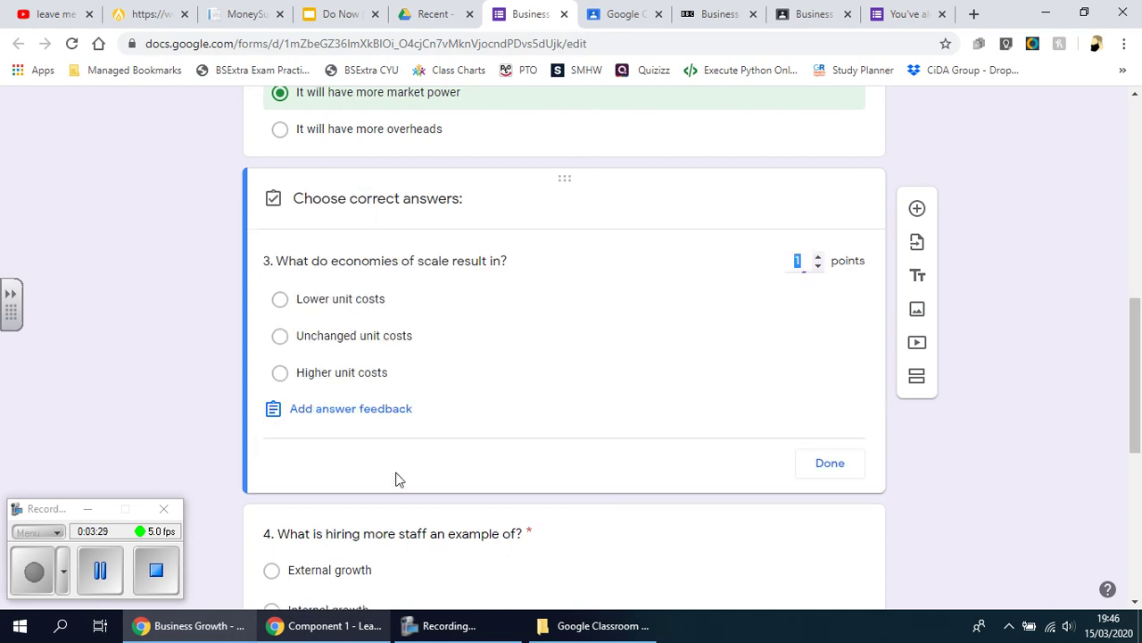
{"action": "left_click", "coordinate": [350, 309]}
{"action": "scroll", "coordinate": [510, 414], "scroll_direction": "down", "scroll_amount": 2}
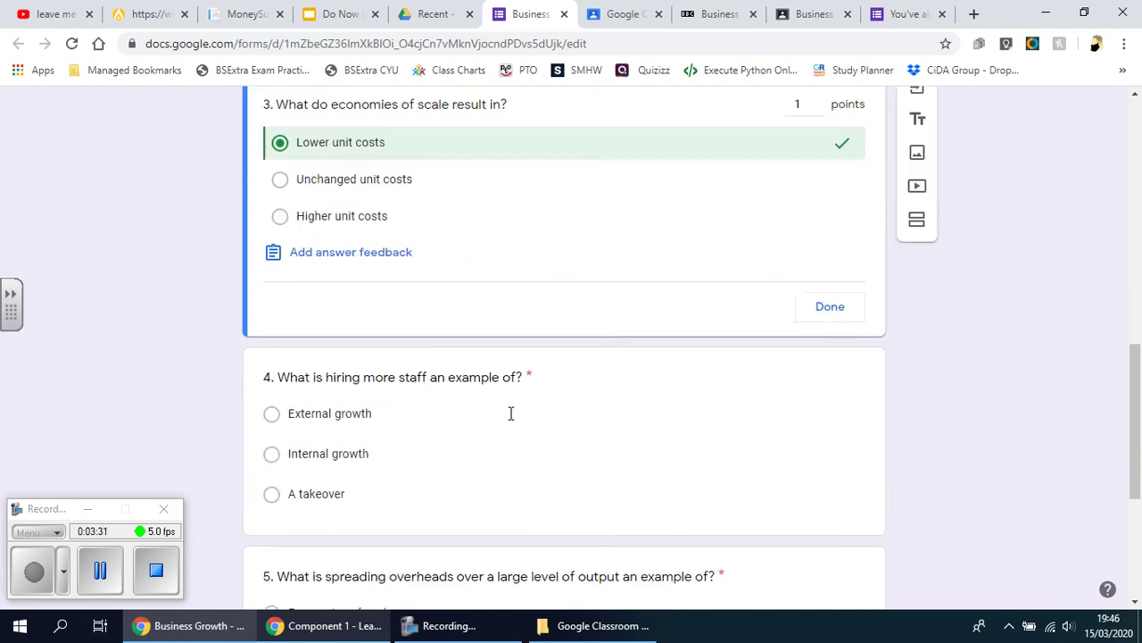
{"action": "scroll", "coordinate": [510, 413], "scroll_direction": "down", "scroll_amount": 1}
{"action": "left_click", "coordinate": [827, 223]}
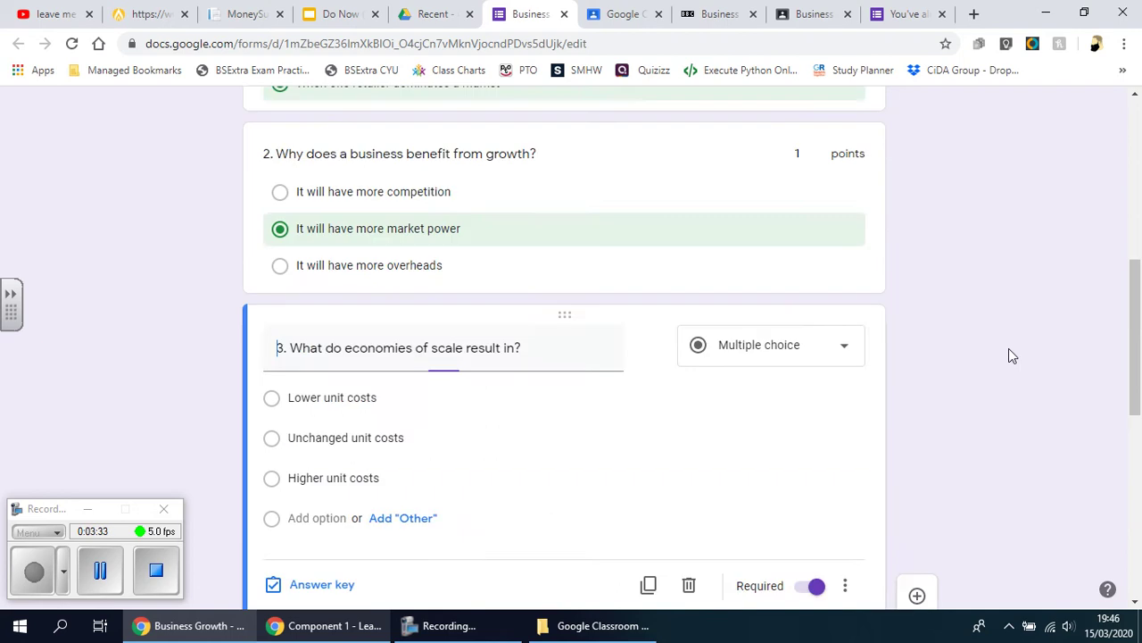
- Set "Internal growth" as the correct answer in question 4's answer key and finish editing the key
{"action": "scroll", "coordinate": [1008, 356], "scroll_direction": "up", "scroll_amount": 6}
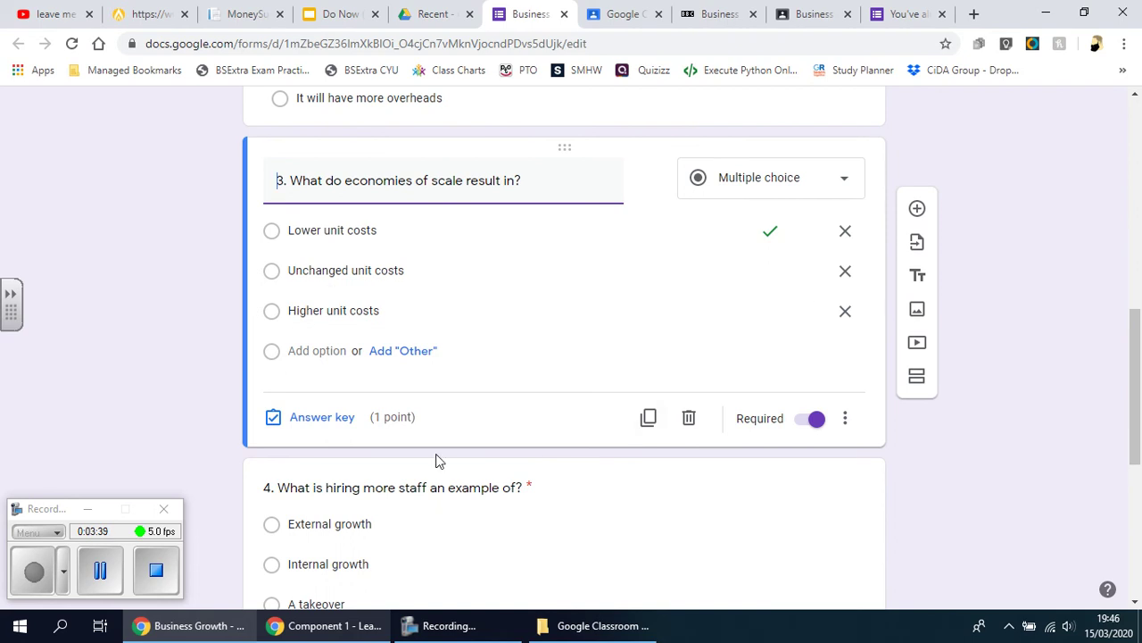
{"action": "scroll", "coordinate": [533, 458], "scroll_direction": "down", "scroll_amount": 2}
{"action": "scroll", "coordinate": [589, 397], "scroll_direction": "up", "scroll_amount": 1}
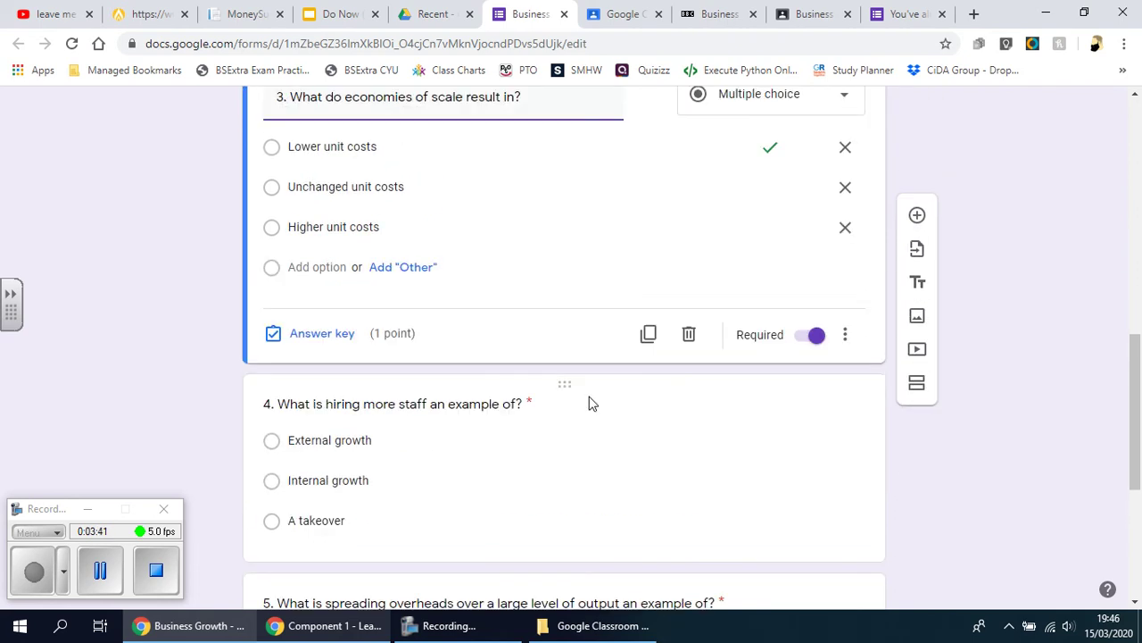
{"action": "scroll", "coordinate": [509, 348], "scroll_direction": "down", "scroll_amount": 2}
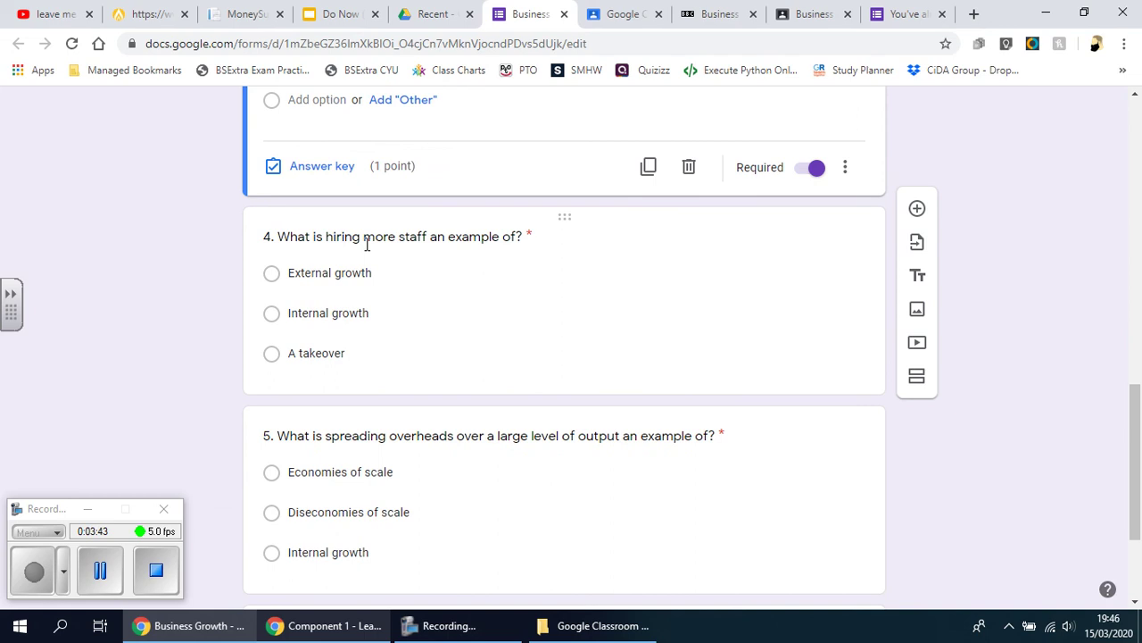
{"action": "left_click", "coordinate": [480, 306]}
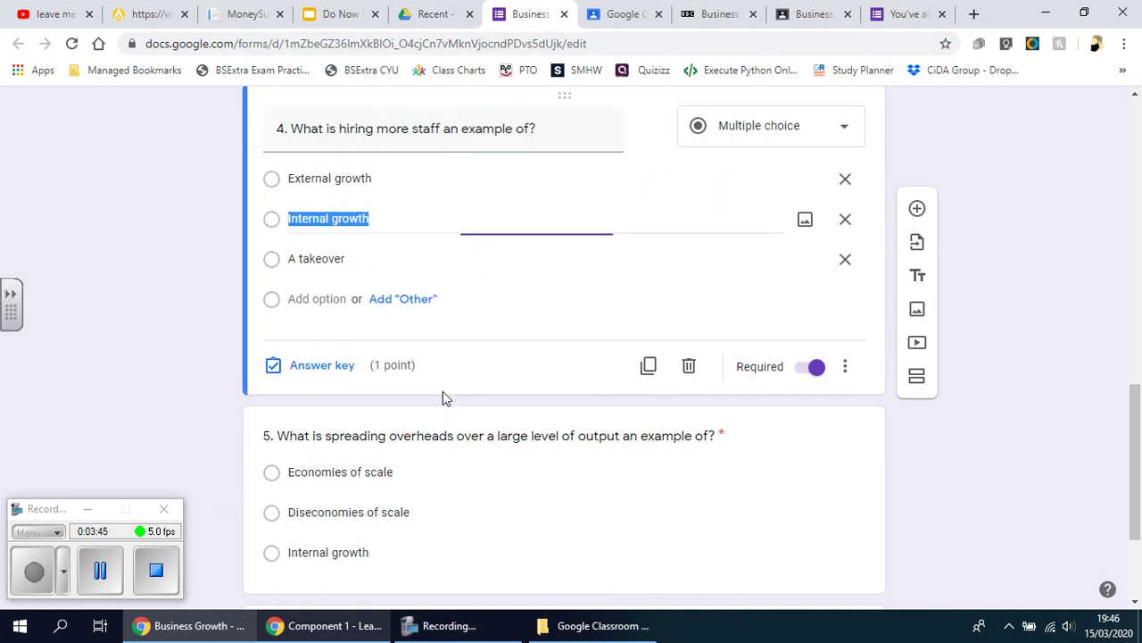
{"action": "left_click", "coordinate": [288, 368]}
{"action": "left_click", "coordinate": [325, 261]}
{"action": "left_click", "coordinate": [829, 386]}
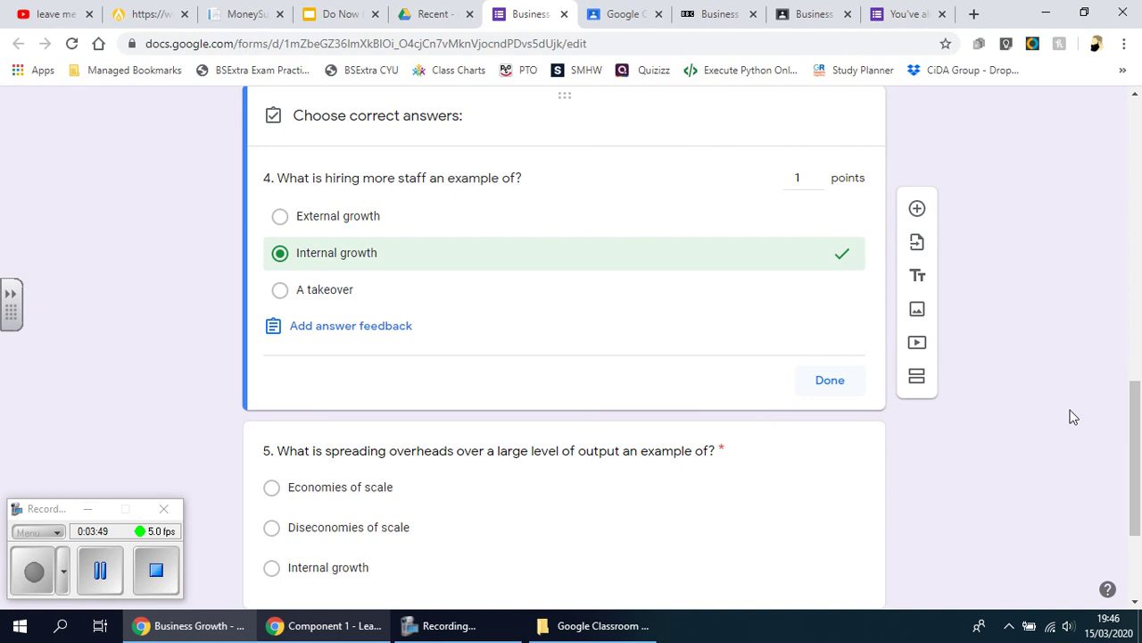
- Set "Economies of scale" as the correct answer in question 5's answer key and finish editing the key
{"action": "scroll", "coordinate": [1071, 414], "scroll_direction": "down", "scroll_amount": 2}
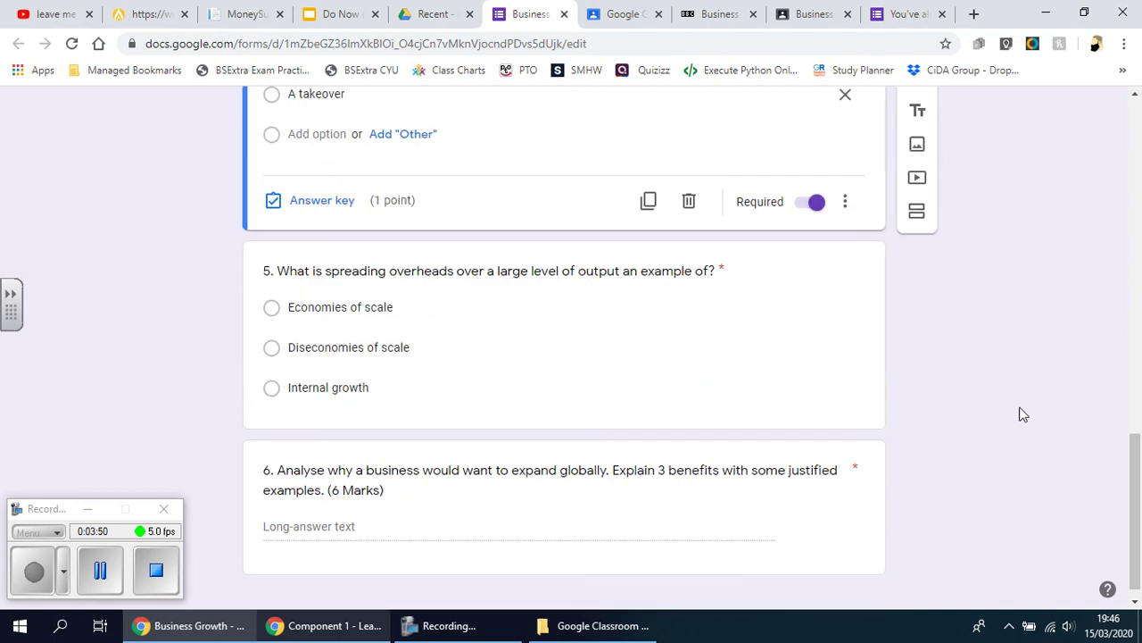
{"action": "left_click", "coordinate": [473, 393]}
{"action": "left_click", "coordinate": [316, 405]}
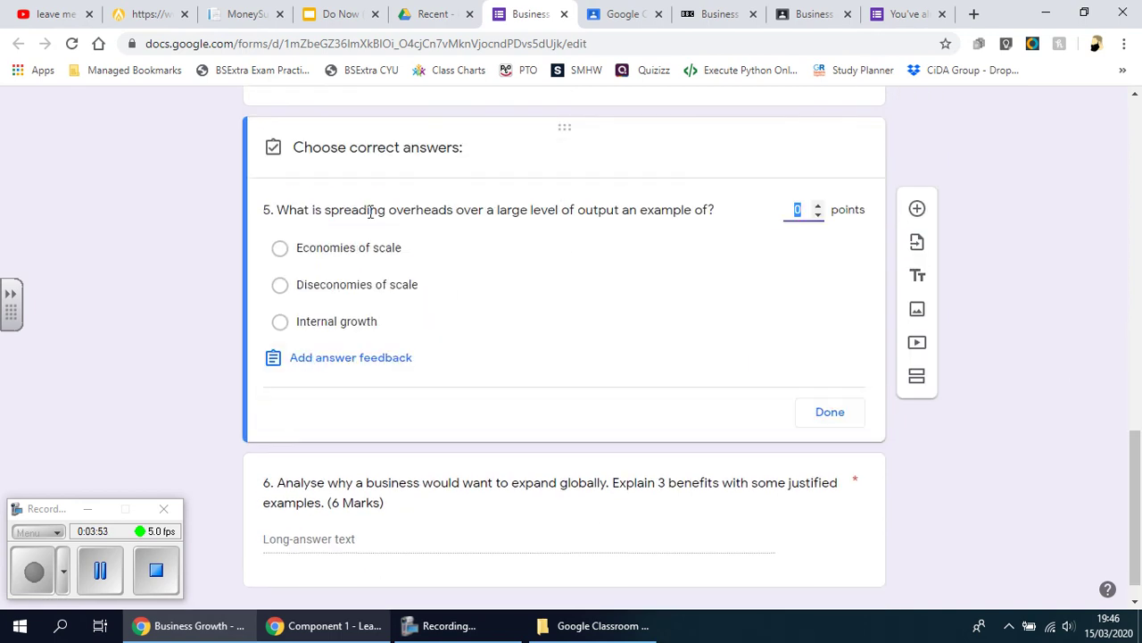
{"action": "left_click", "coordinate": [336, 256]}
{"action": "left_click", "coordinate": [816, 414]}
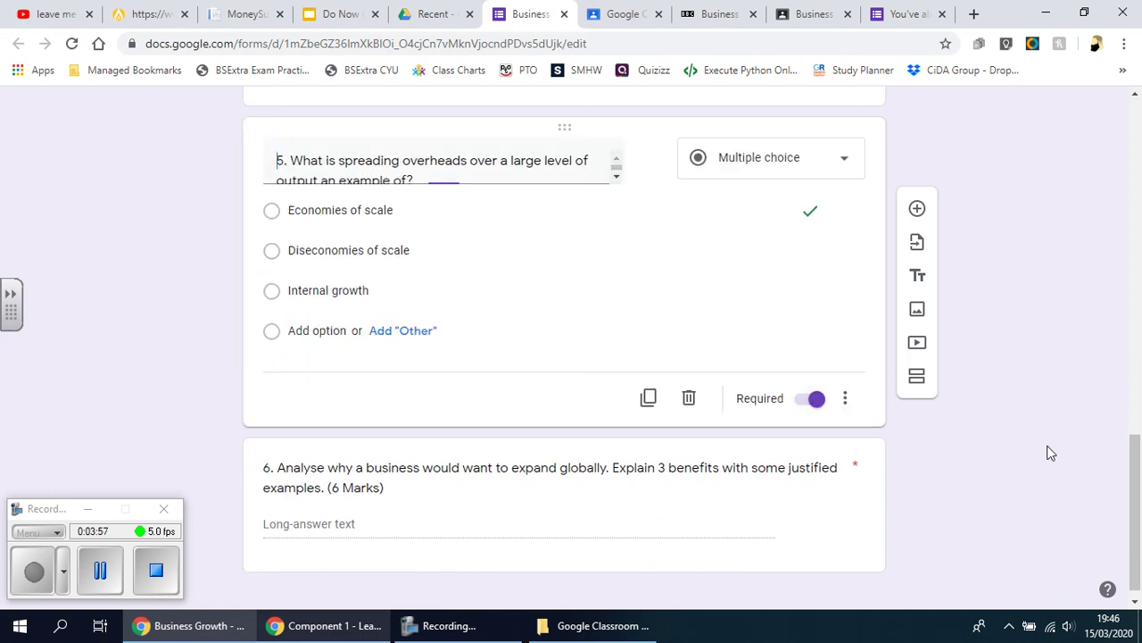
- Look back over the multiple-choice questions and select question 3 to check its marked correct answer
{"action": "scroll", "coordinate": [469, 283], "scroll_direction": "up", "scroll_amount": 4}
{"action": "scroll", "coordinate": [469, 283], "scroll_direction": "up", "scroll_amount": 5}
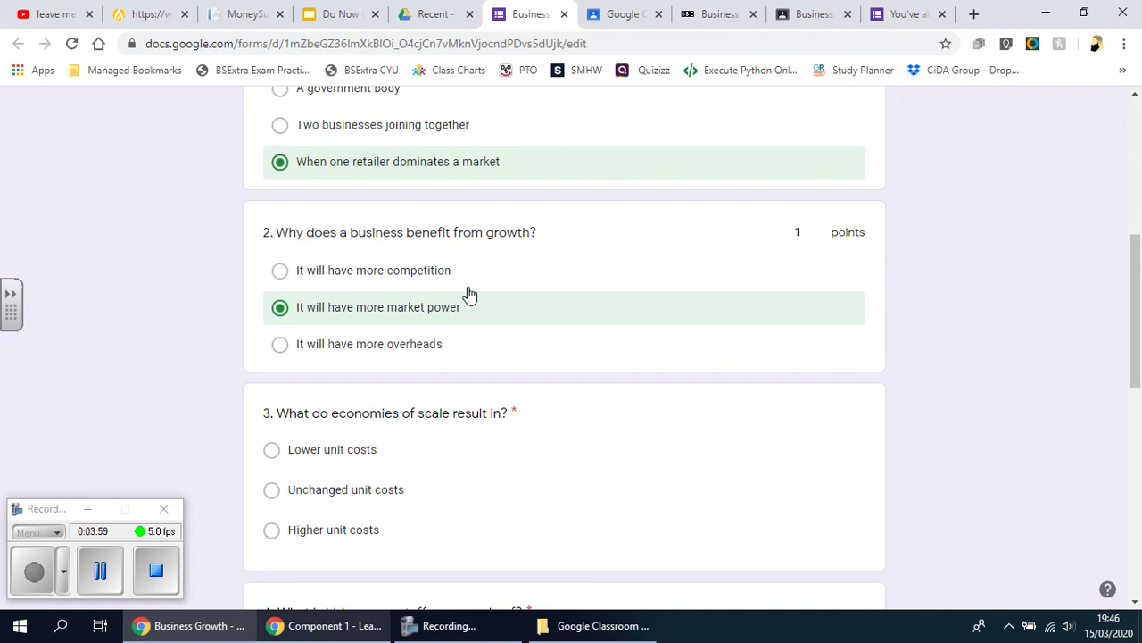
{"action": "scroll", "coordinate": [468, 292], "scroll_direction": "down", "scroll_amount": 3}
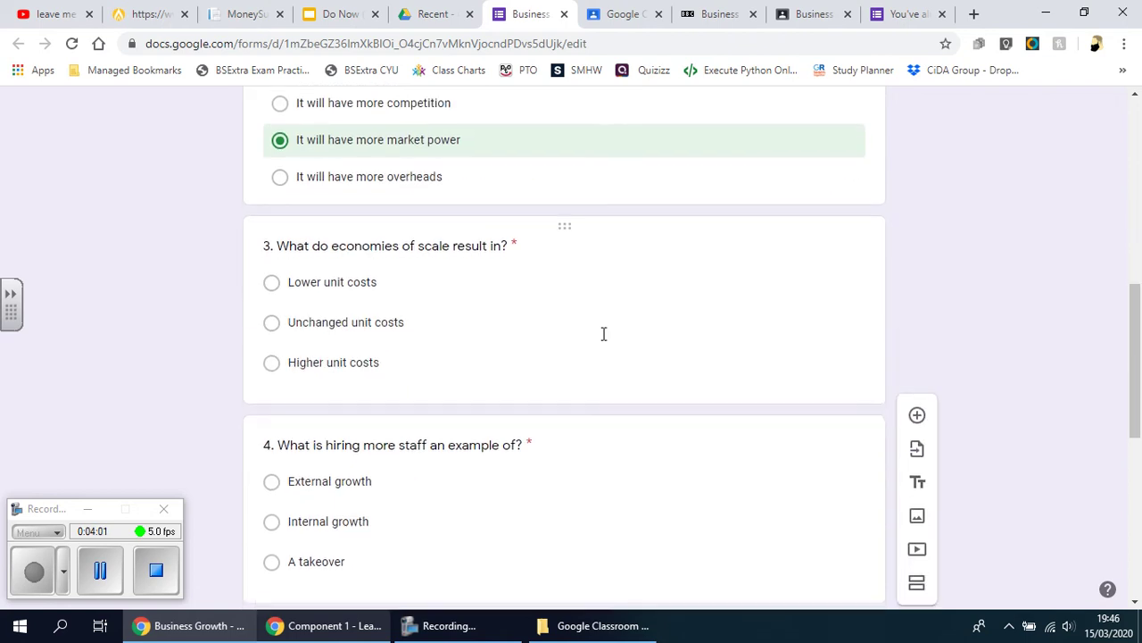
{"action": "scroll", "coordinate": [601, 339], "scroll_direction": "down", "scroll_amount": 3}
{"action": "scroll", "coordinate": [588, 309], "scroll_direction": "down", "scroll_amount": 3}
{"action": "scroll", "coordinate": [588, 309], "scroll_direction": "up", "scroll_amount": 7}
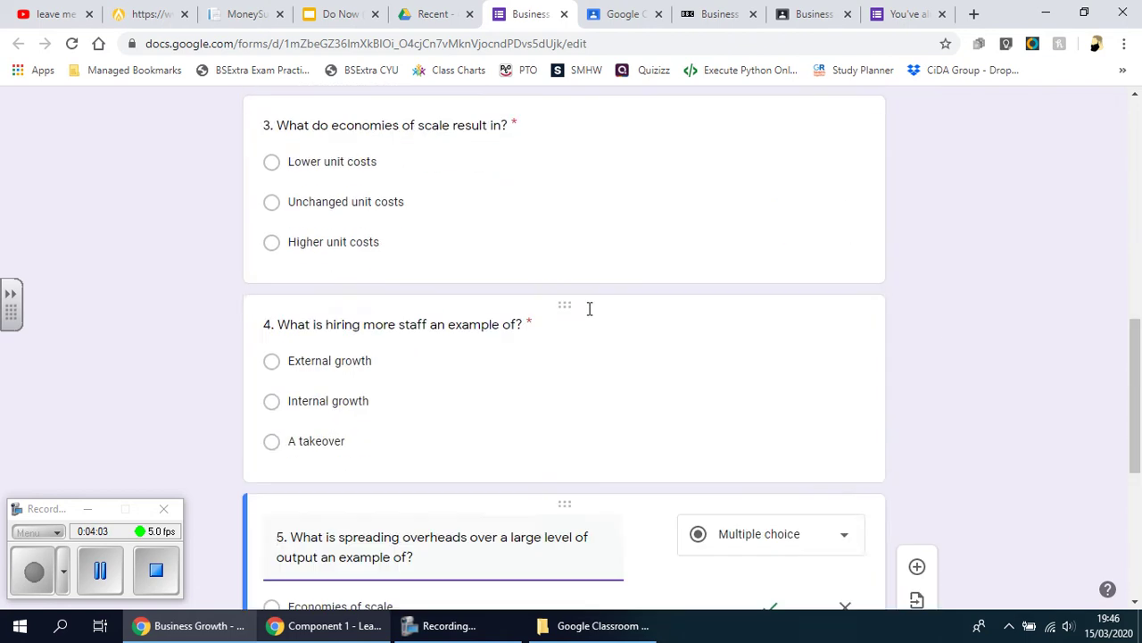
{"action": "scroll", "coordinate": [579, 324], "scroll_direction": "down", "scroll_amount": 1}
{"action": "left_click", "coordinate": [551, 366]}
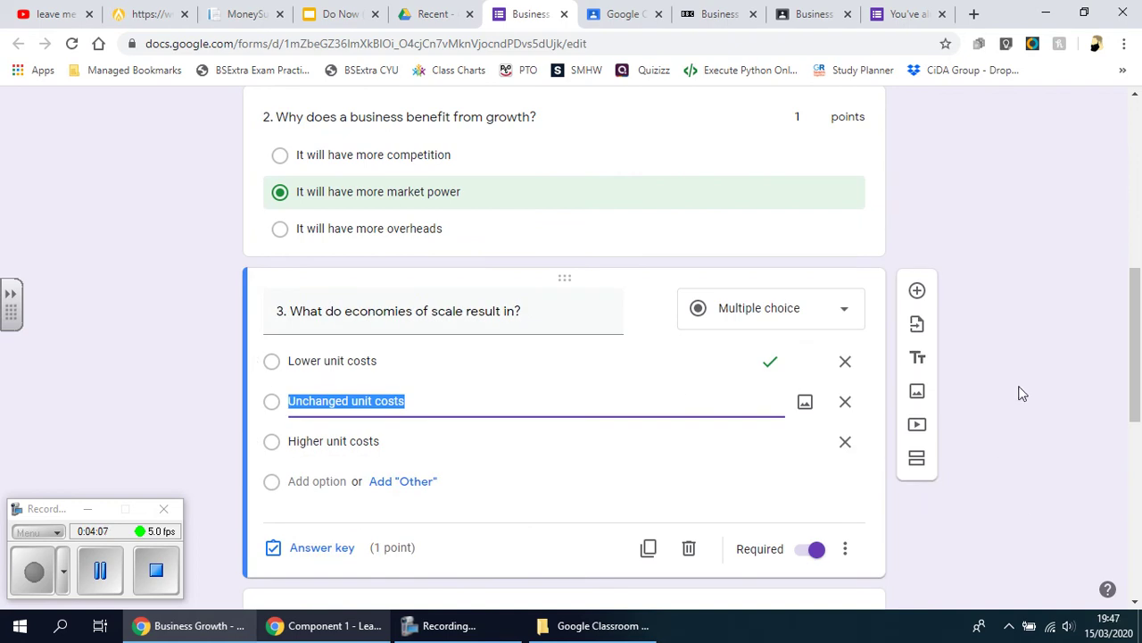
- Select the long-answer question 6 to check its type and point value, and look over the whole form
{"action": "scroll", "coordinate": [1020, 390], "scroll_direction": "down", "scroll_amount": 7}
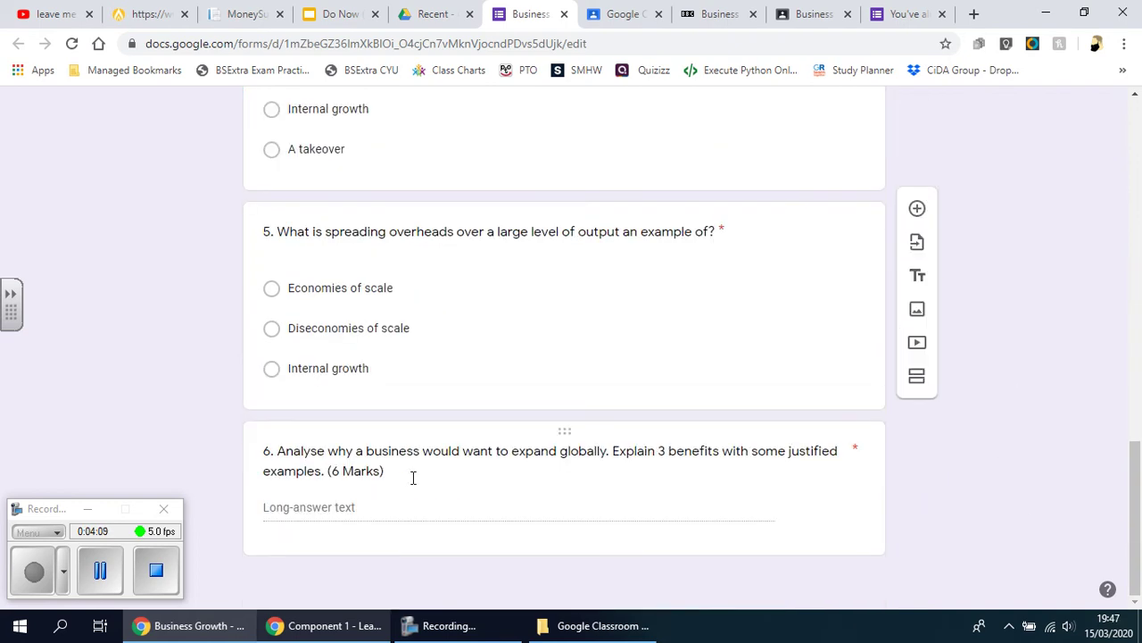
{"action": "left_click", "coordinate": [414, 477]}
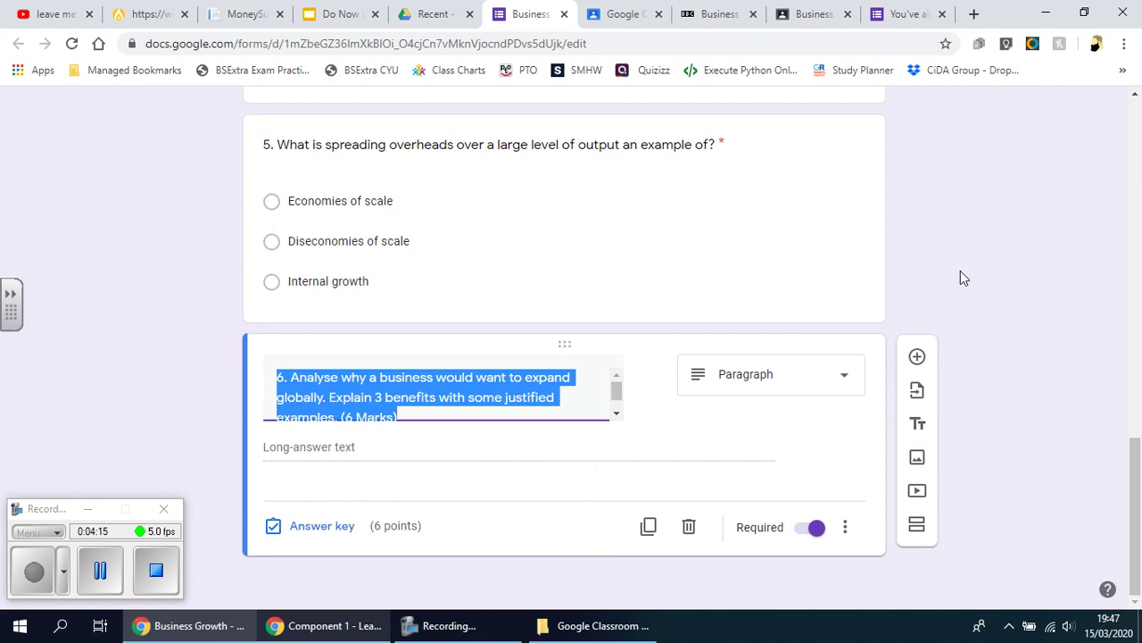
{"action": "scroll", "coordinate": [948, 295], "scroll_direction": "up", "scroll_amount": 15}
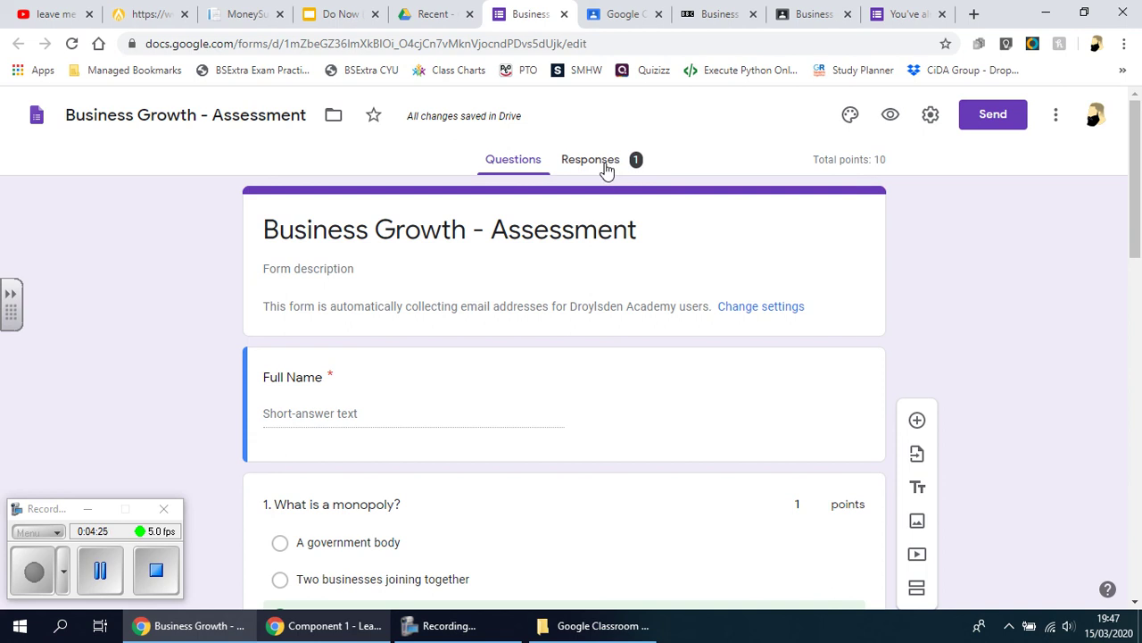
{"action": "left_click", "coordinate": [100, 565]}
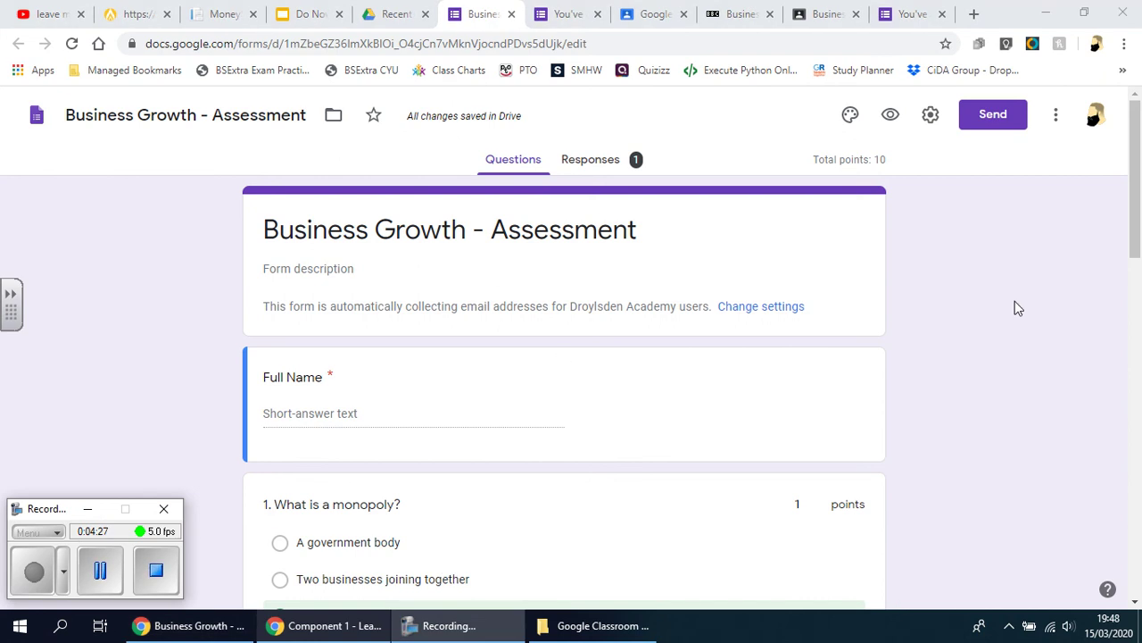
{"action": "scroll", "coordinate": [551, 291], "scroll_direction": "down", "scroll_amount": 15}
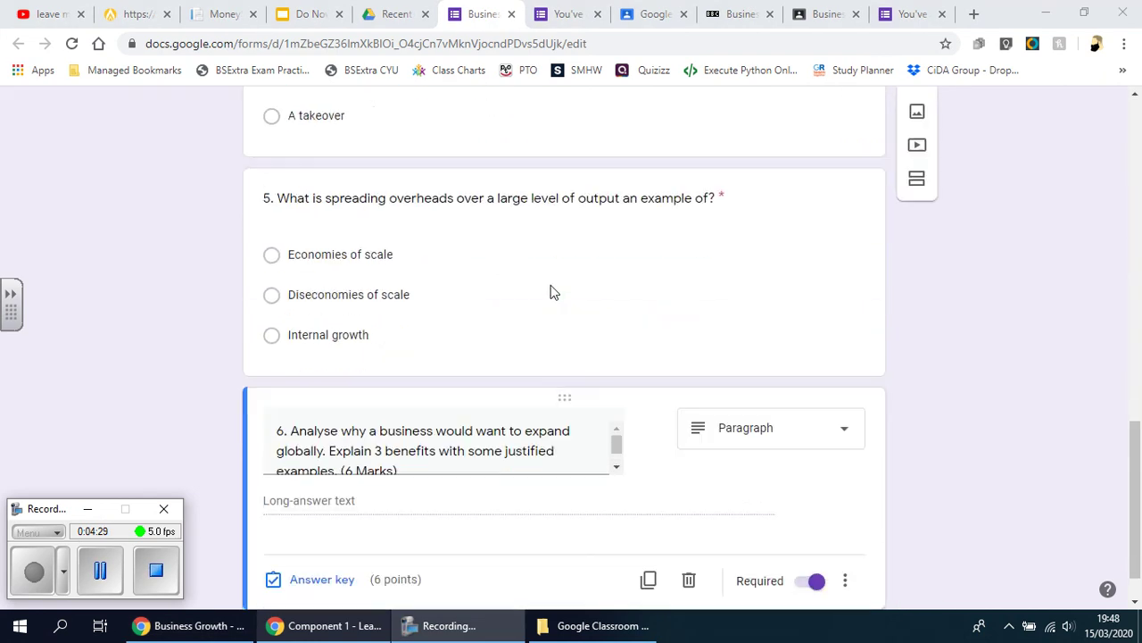
- Open the form's response summary and review the score insights, frequently missed questions and the Scores section
{"action": "scroll", "coordinate": [550, 290], "scroll_direction": "up", "scroll_amount": 15}
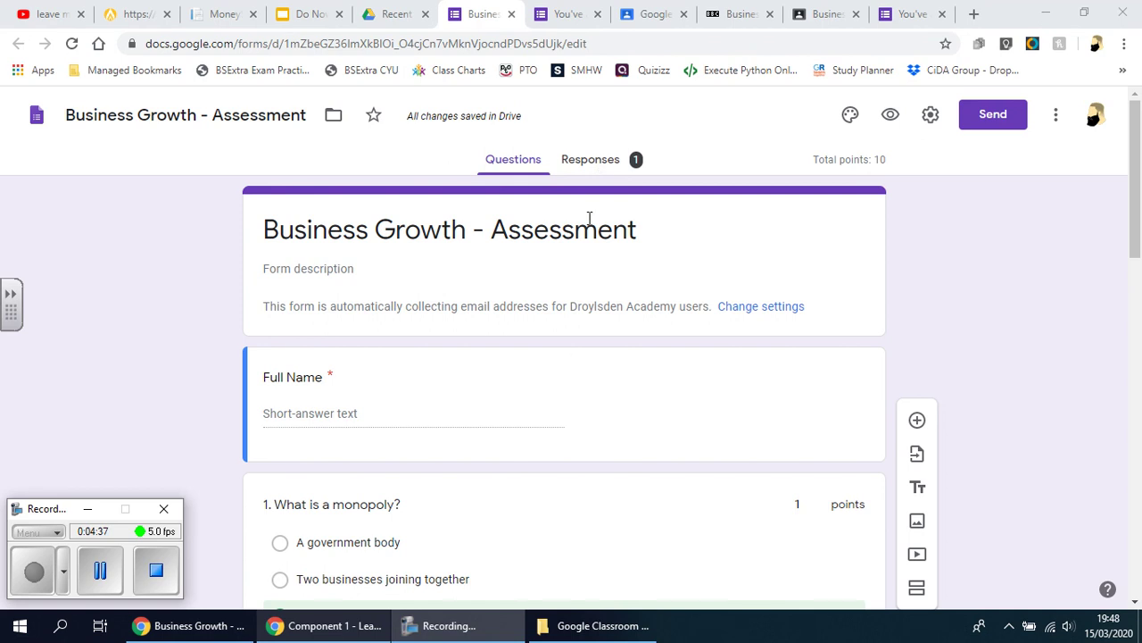
{"action": "left_click", "coordinate": [611, 169]}
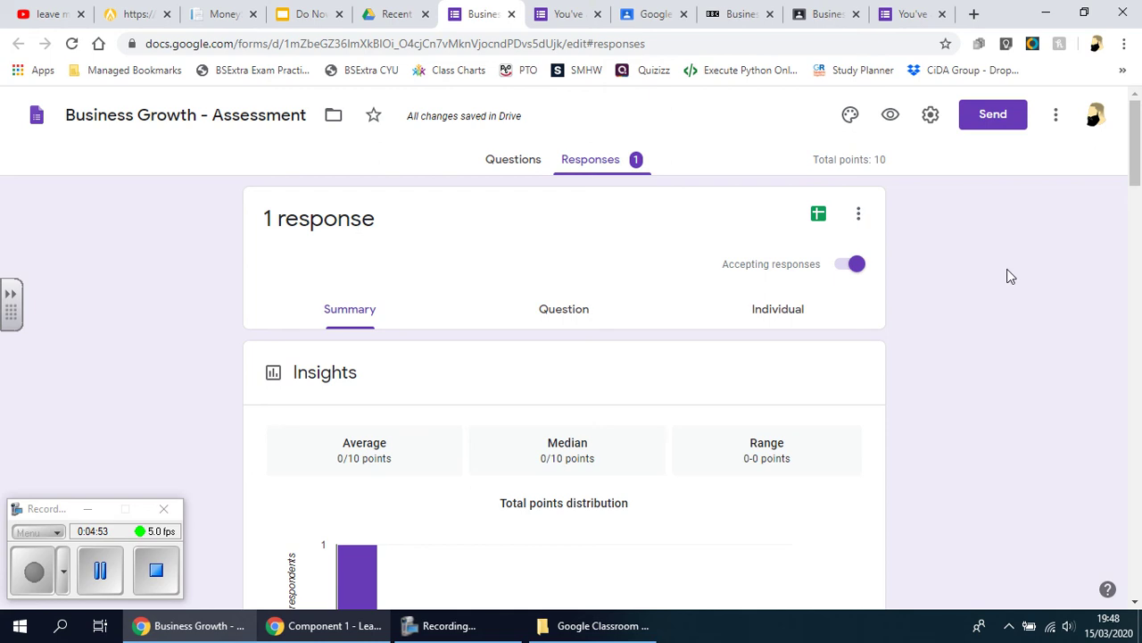
{"action": "scroll", "coordinate": [543, 388], "scroll_direction": "down", "scroll_amount": 3}
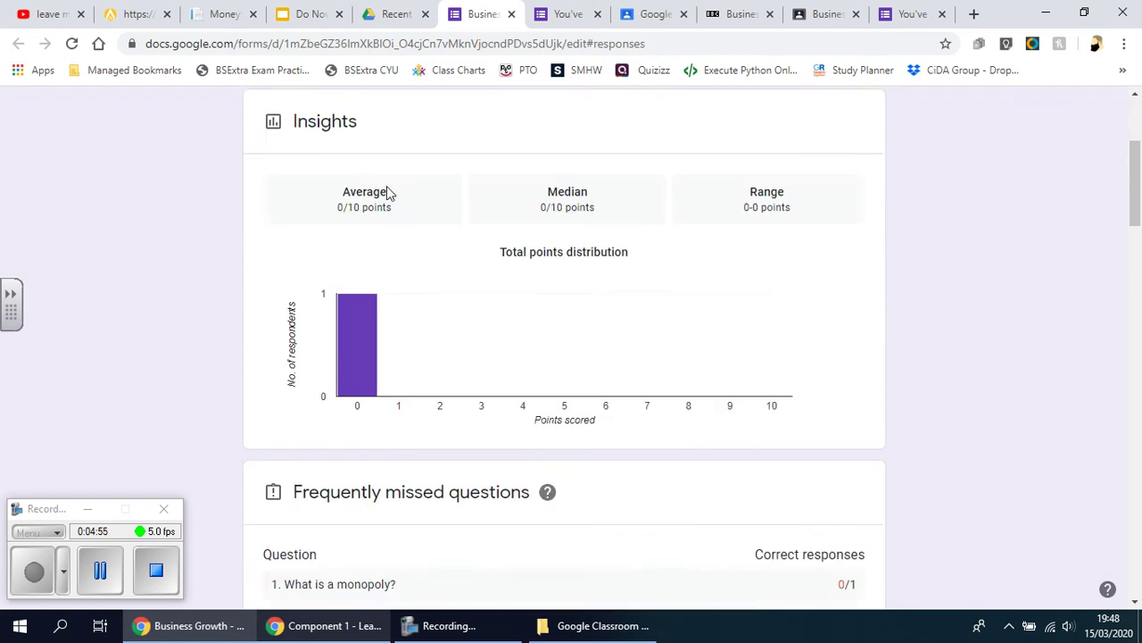
{"action": "scroll", "coordinate": [617, 258], "scroll_direction": "up", "scroll_amount": 3}
{"action": "scroll", "coordinate": [473, 295], "scroll_direction": "down", "scroll_amount": 1}
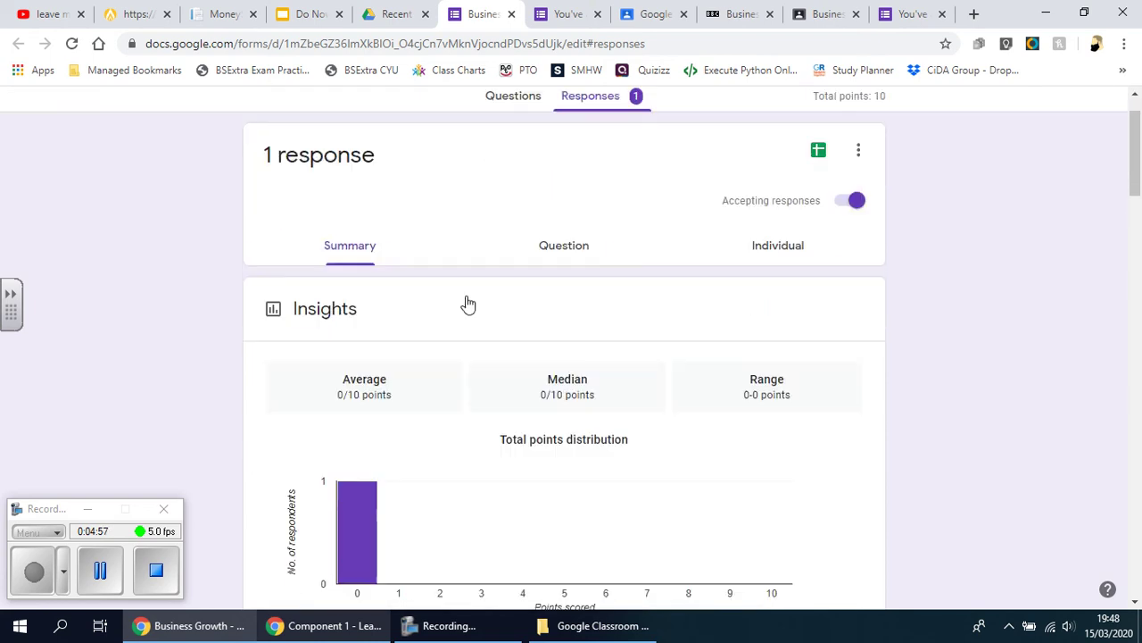
{"action": "scroll", "coordinate": [468, 304], "scroll_direction": "down", "scroll_amount": 1}
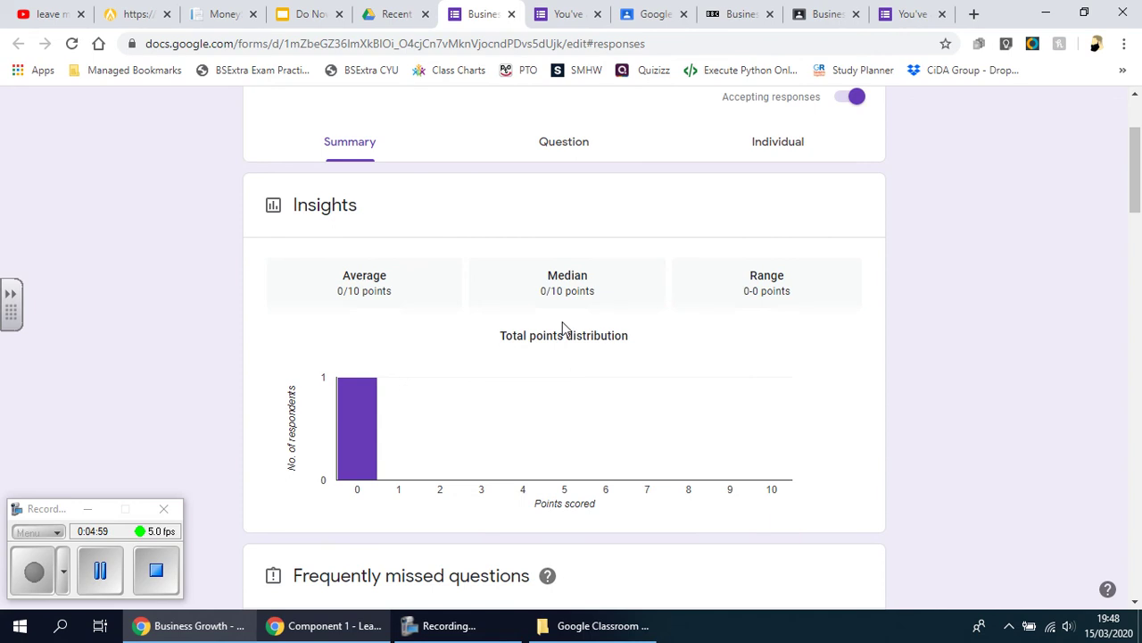
{"action": "scroll", "coordinate": [368, 273], "scroll_direction": "down", "scroll_amount": 4}
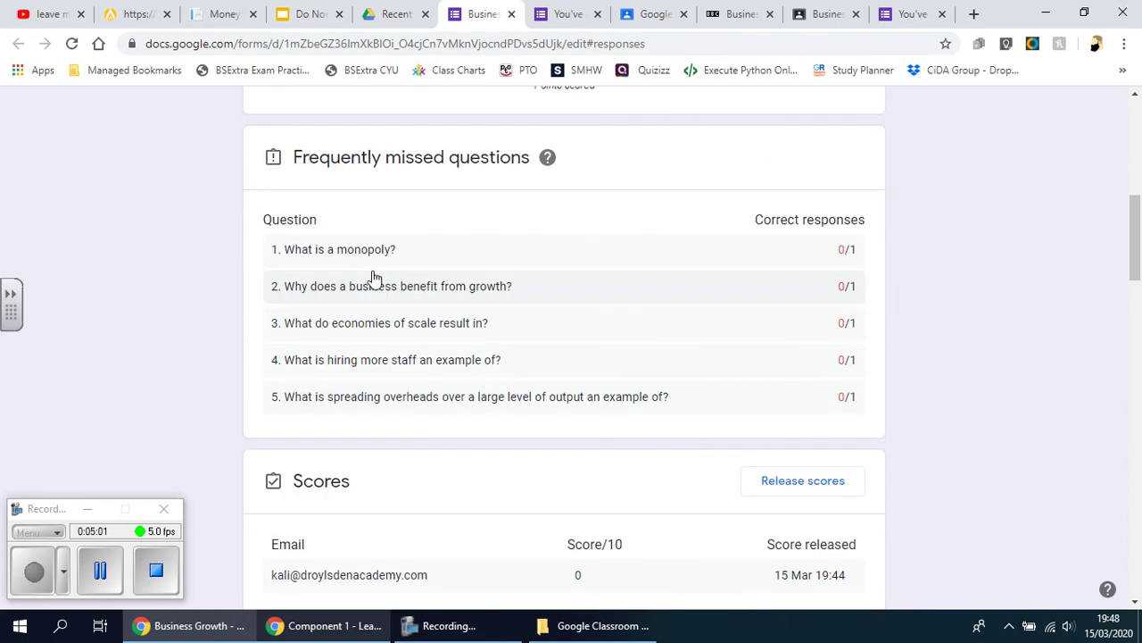
{"action": "scroll", "coordinate": [724, 344], "scroll_direction": "down", "scroll_amount": 1}
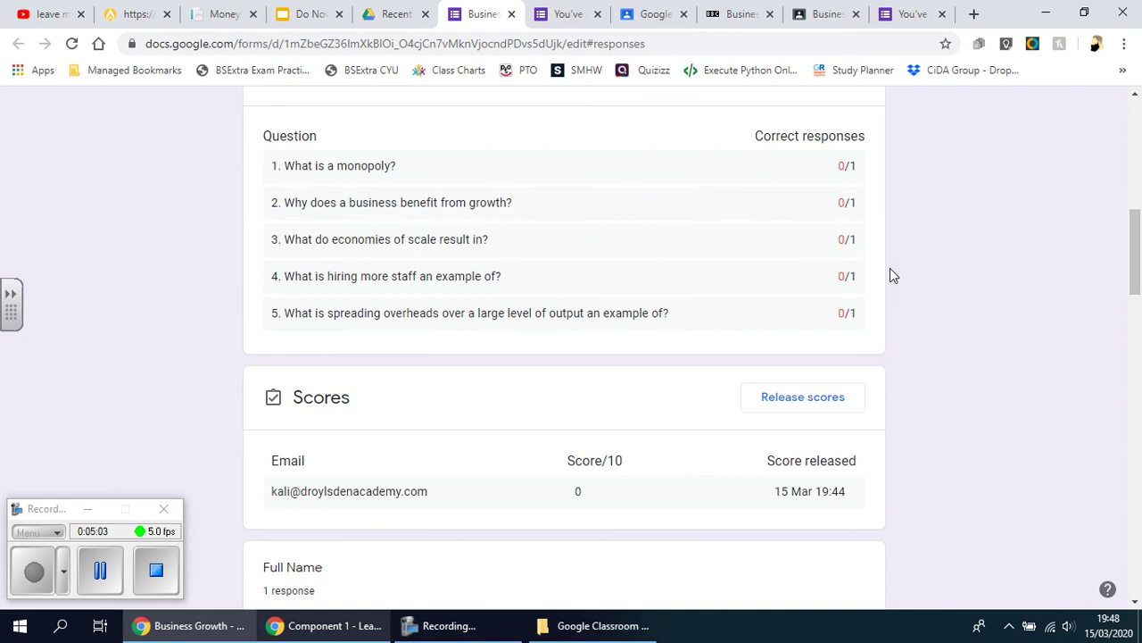
{"action": "scroll", "coordinate": [858, 343], "scroll_direction": "up", "scroll_amount": 1}
{"action": "scroll", "coordinate": [837, 277], "scroll_direction": "down", "scroll_amount": 3}
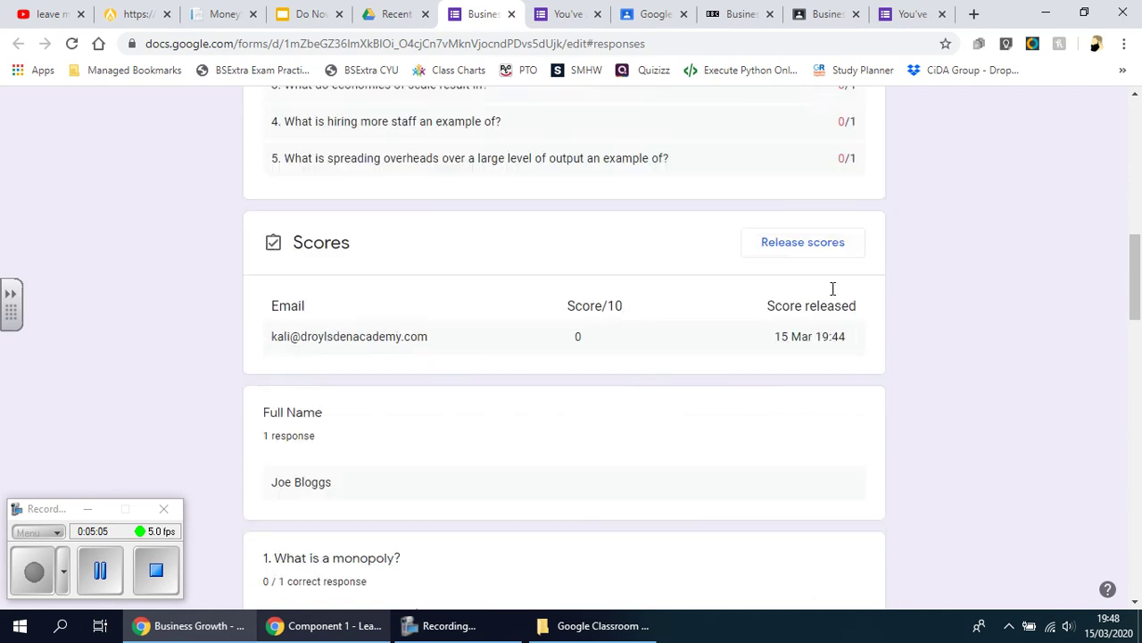
- Examine the per-question response charts for questions 1 to 5 and the written answer to question 6
{"action": "scroll", "coordinate": [986, 294], "scroll_direction": "down", "scroll_amount": 5}
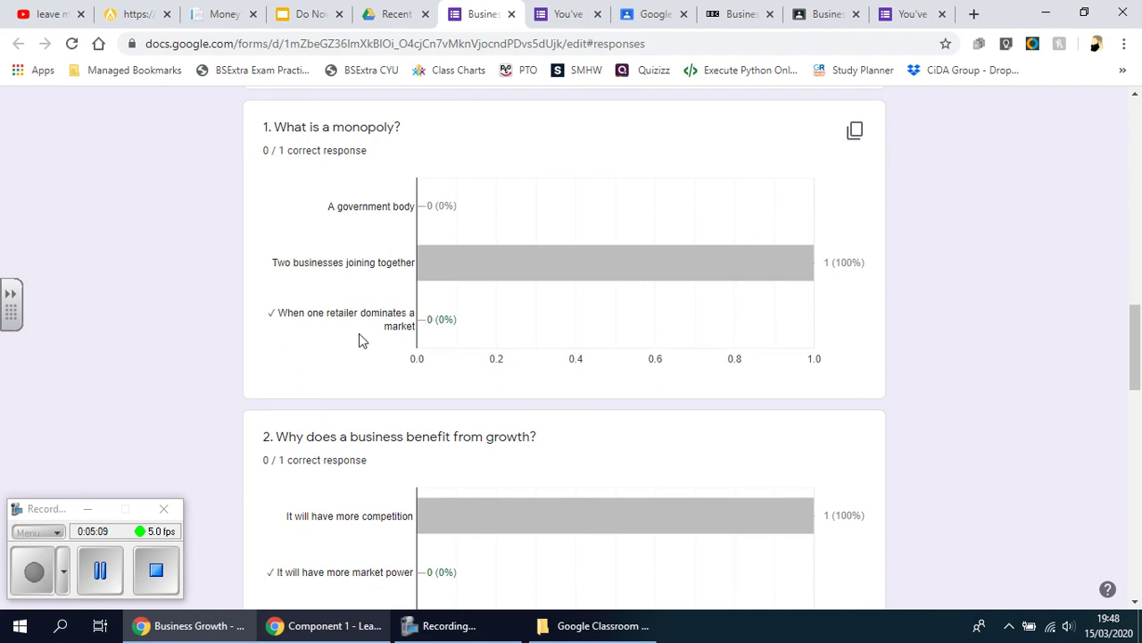
{"action": "scroll", "coordinate": [968, 244], "scroll_direction": "down", "scroll_amount": 9}
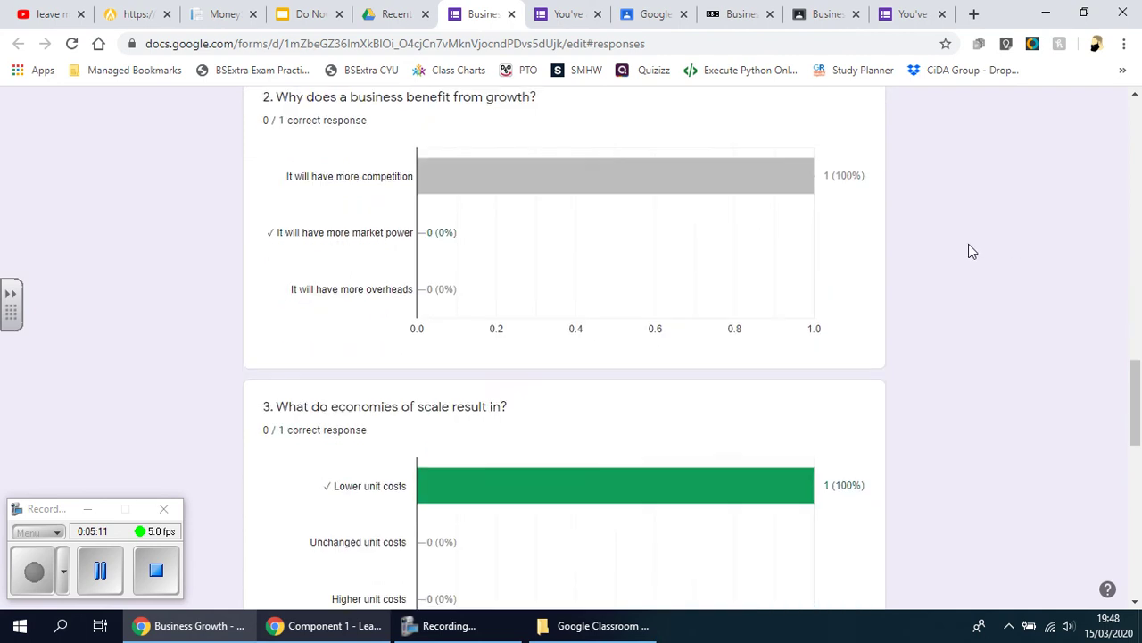
{"action": "scroll", "coordinate": [470, 414], "scroll_direction": "up", "scroll_amount": 2}
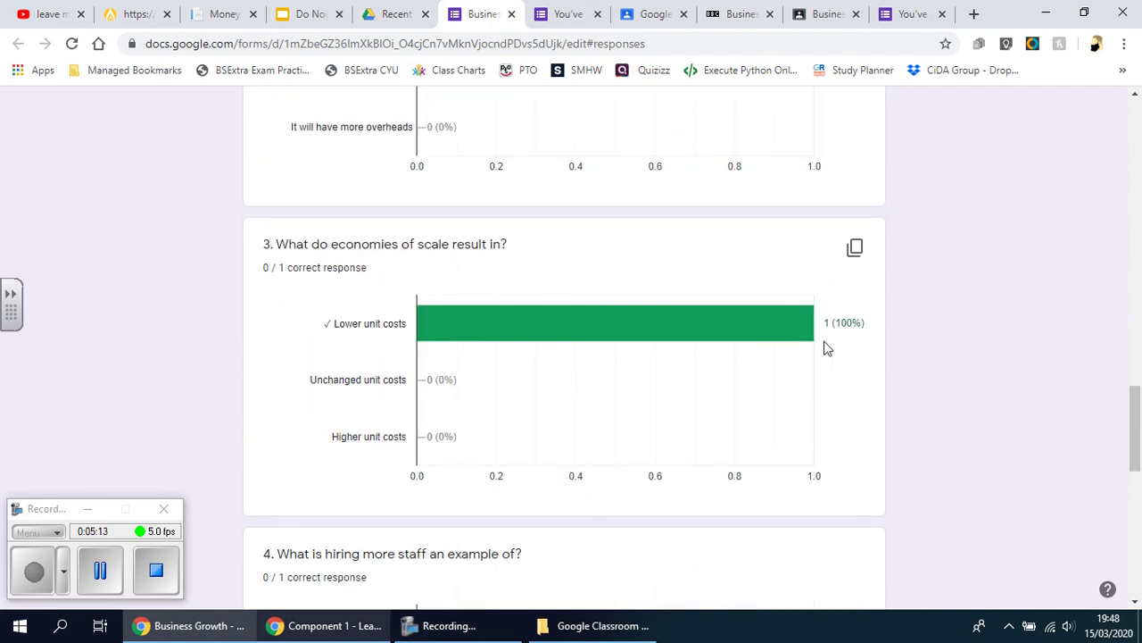
{"action": "scroll", "coordinate": [684, 467], "scroll_direction": "down", "scroll_amount": 3}
{"action": "scroll", "coordinate": [862, 252], "scroll_direction": "down", "scroll_amount": 4}
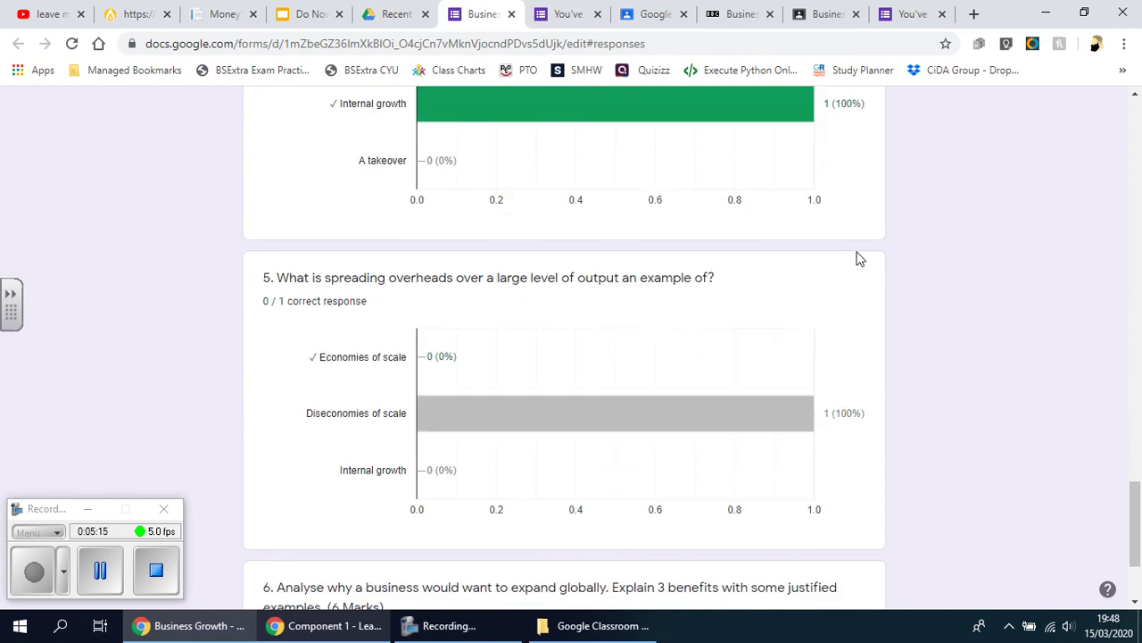
{"action": "scroll", "coordinate": [934, 277], "scroll_direction": "down", "scroll_amount": 2}
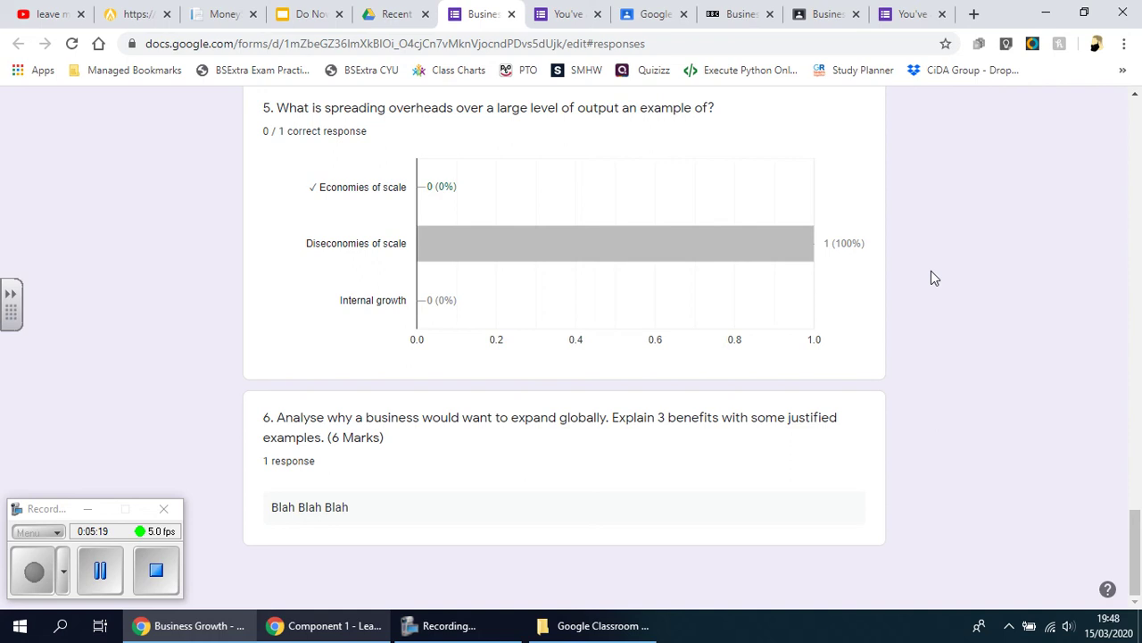
{"action": "scroll", "coordinate": [931, 279], "scroll_direction": "up", "scroll_amount": 20}
{"action": "scroll", "coordinate": [441, 327], "scroll_direction": "up", "scroll_amount": 10}
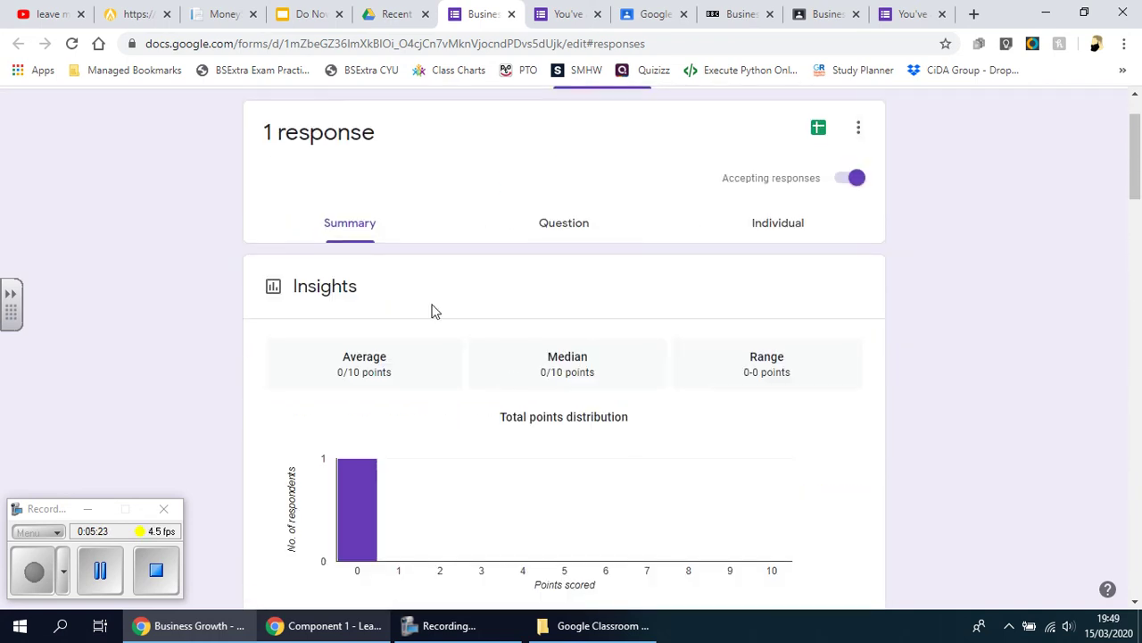
{"action": "scroll", "coordinate": [652, 375], "scroll_direction": "up", "scroll_amount": 1}
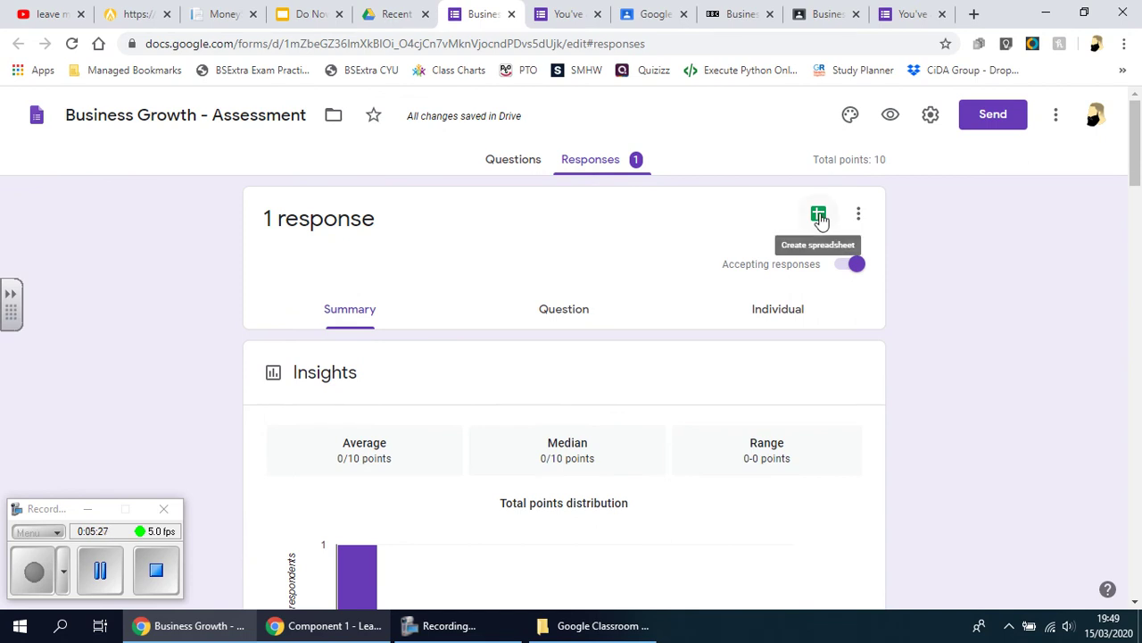
- Return to the form's questions and look over them once more
{"action": "left_click", "coordinate": [512, 169]}
{"action": "scroll", "coordinate": [550, 328], "scroll_direction": "down", "scroll_amount": 15}
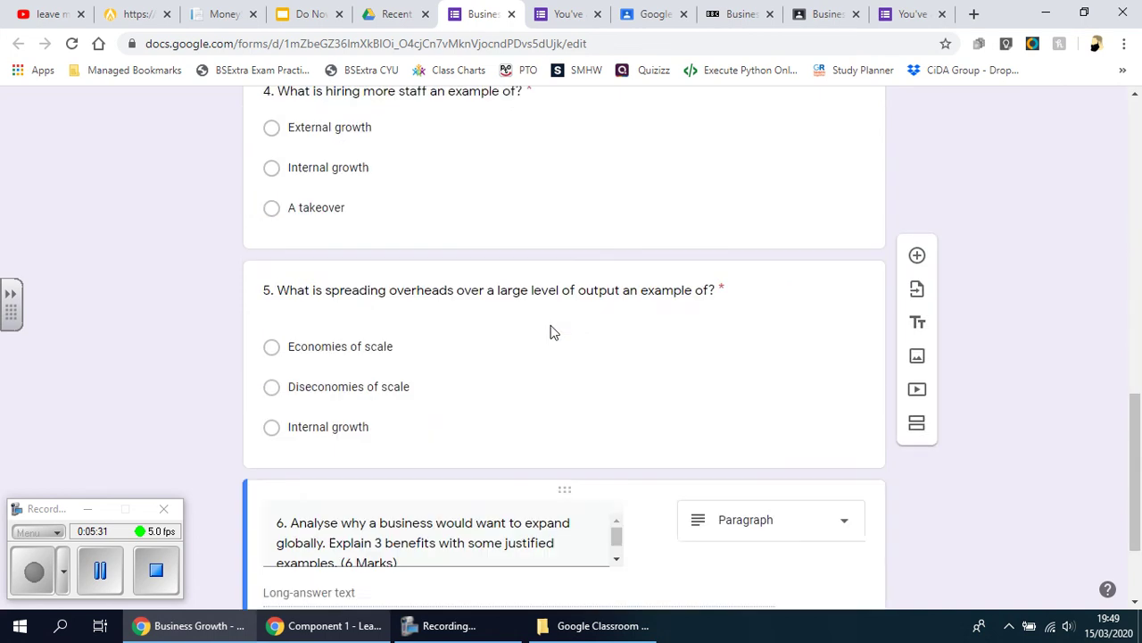
{"action": "scroll", "coordinate": [551, 333], "scroll_direction": "up", "scroll_amount": 15}
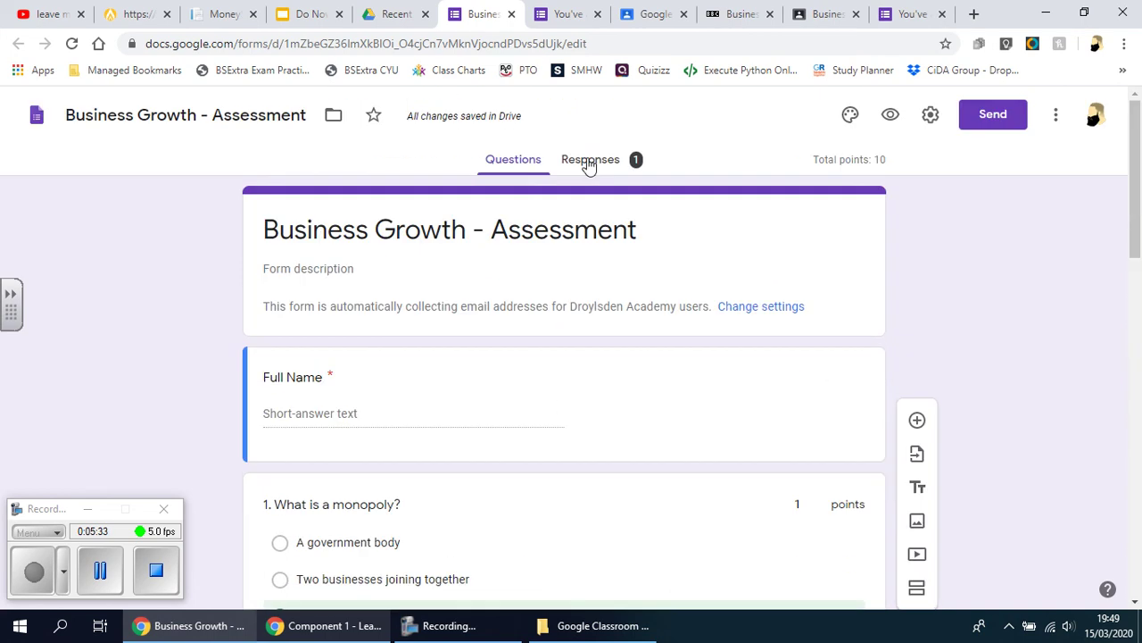
- Create a new spreadsheet from the form's responses, keeping the suggested name
{"action": "left_click", "coordinate": [588, 163]}
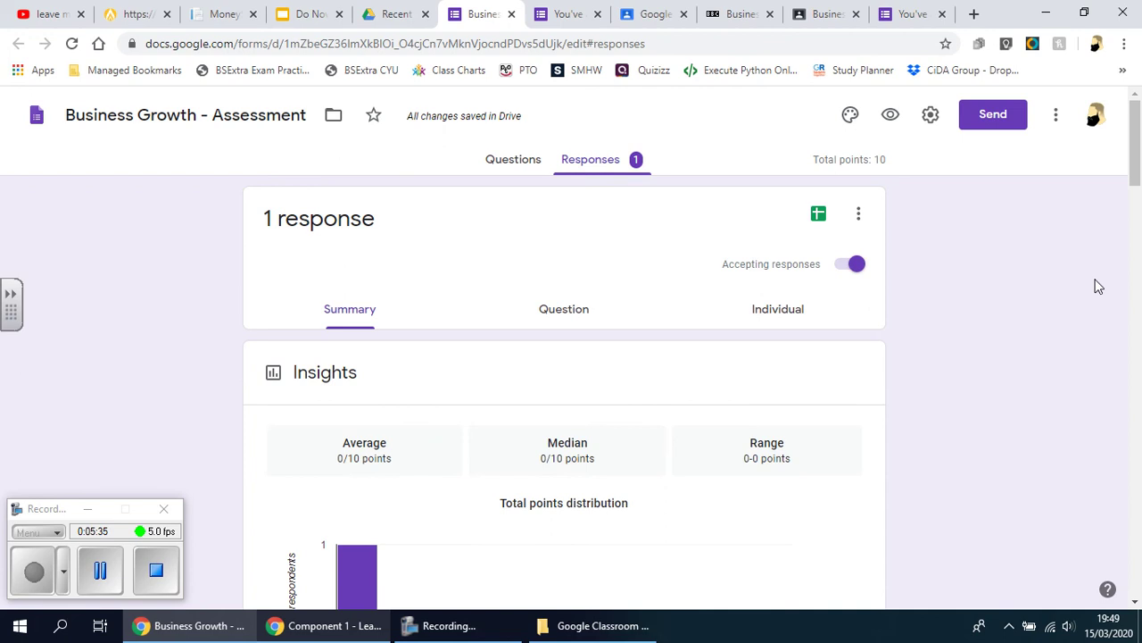
{"action": "left_click", "coordinate": [818, 218]}
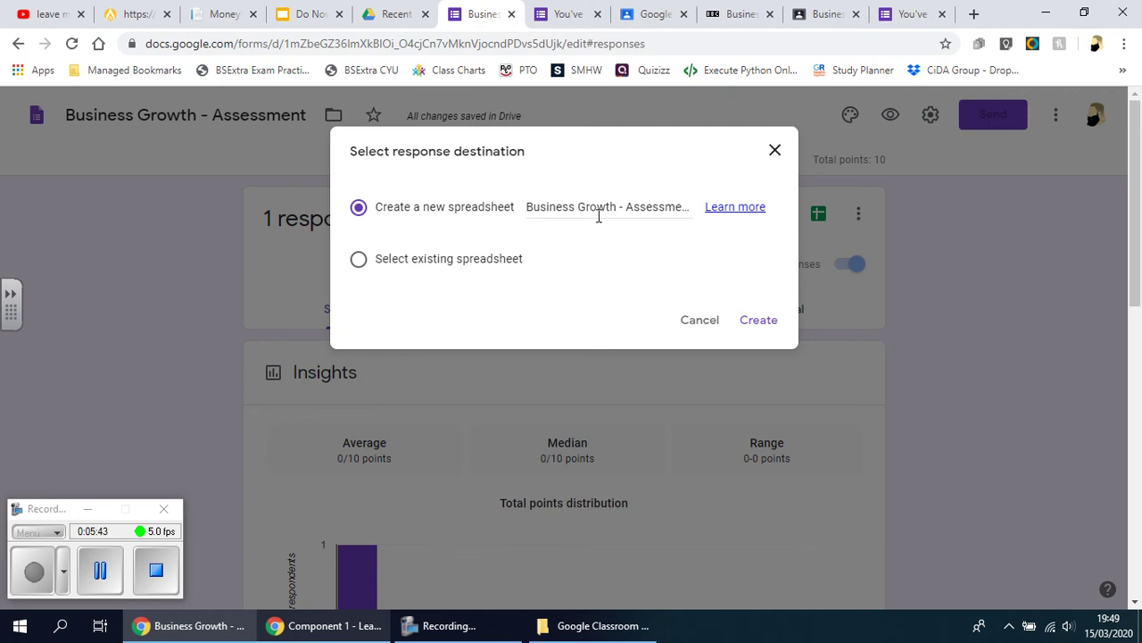
{"action": "left_click", "coordinate": [767, 323]}
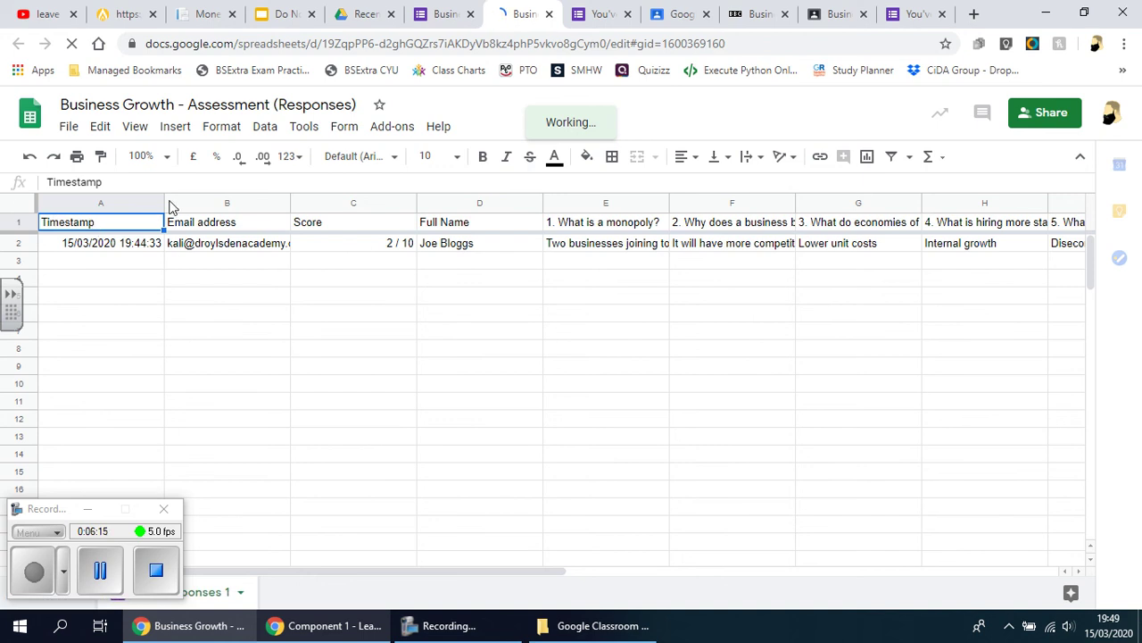
- Fit all column widths to their contents and format header row 1 with wrapped text and a taller row height
{"action": "key", "text": "ctrl+a"}
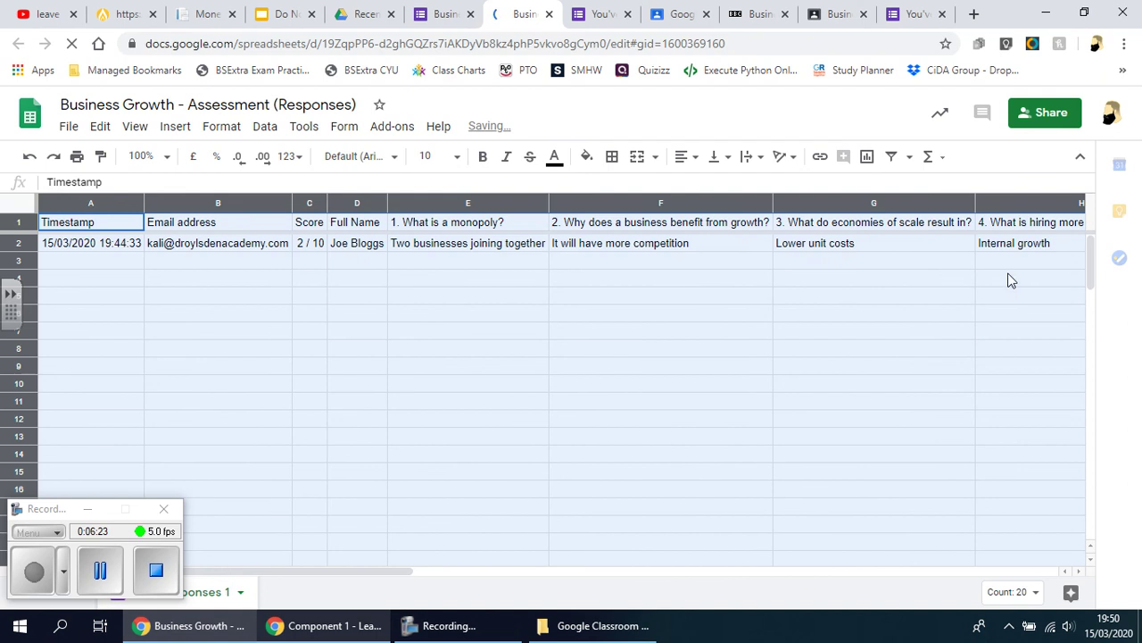
{"action": "left_click", "coordinate": [24, 228]}
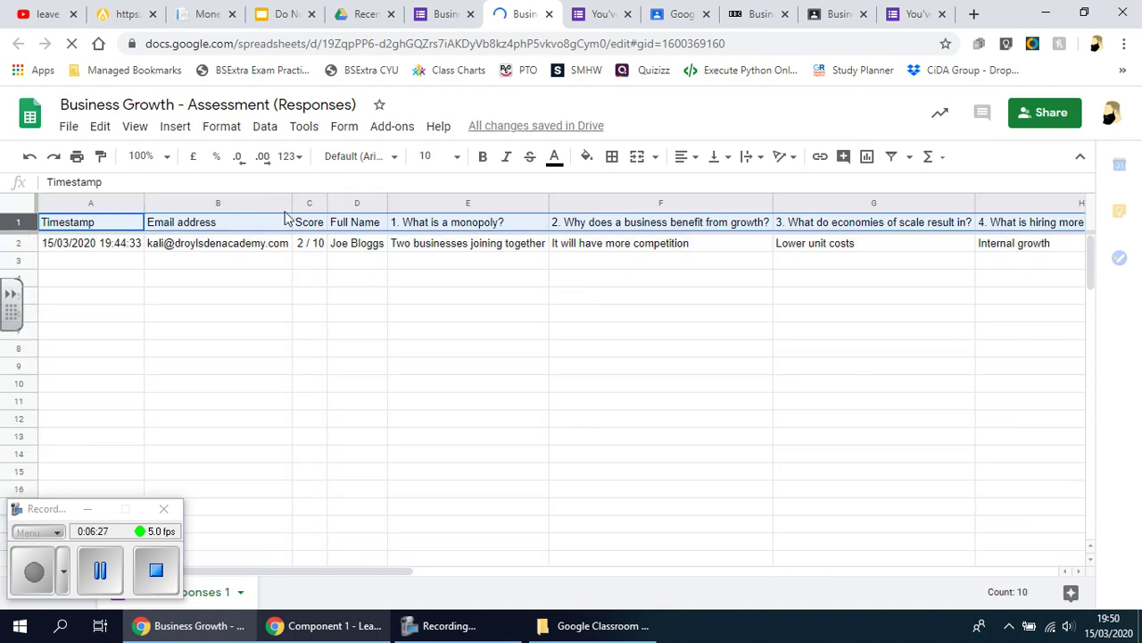
{"action": "left_click", "coordinate": [766, 158]}
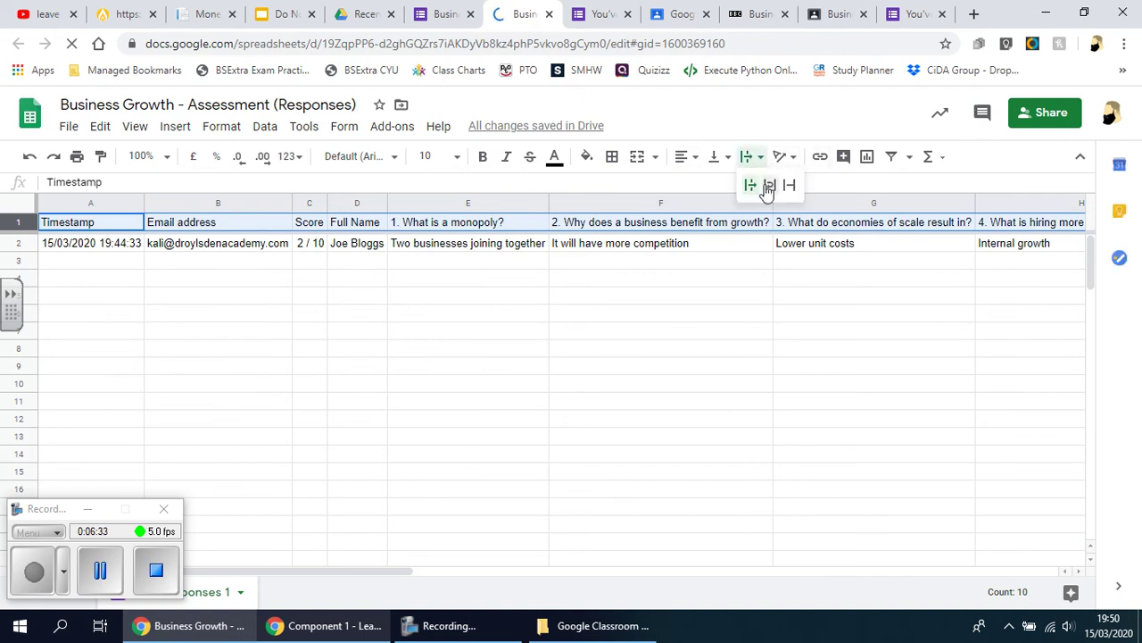
{"action": "left_click", "coordinate": [768, 187]}
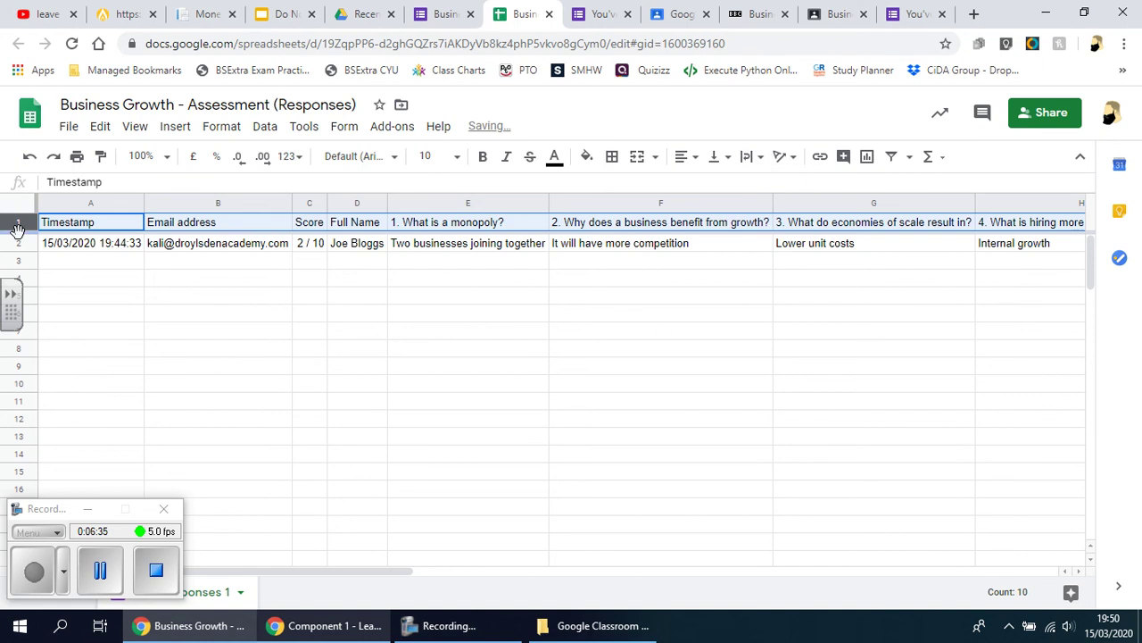
{"action": "left_click_drag", "start_coordinate": [16, 232], "coordinate": [15, 259]}
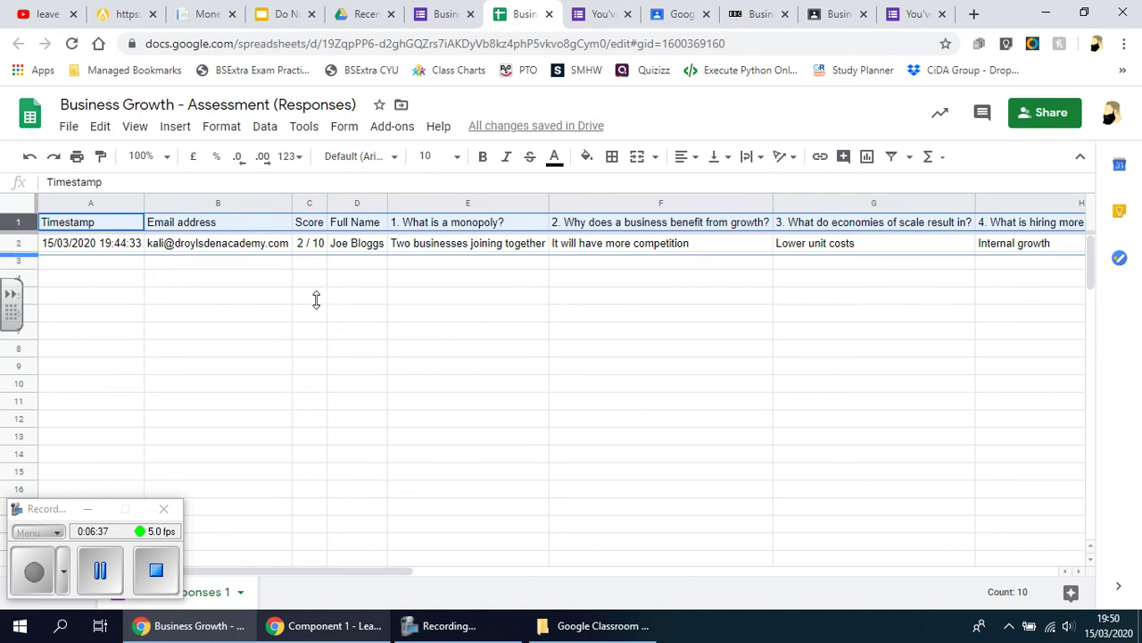
- Widen the question 1 column slightly and narrow the columns for questions 2, 3 and 4 so their headers wrap
{"action": "mouse_move", "coordinate": [546, 198]}
{"action": "left_mouse_down"}
{"action": "mouse_move", "coordinate": [533, 198]}
{"action": "mouse_move", "coordinate": [559, 198]}
{"action": "left_mouse_up"}
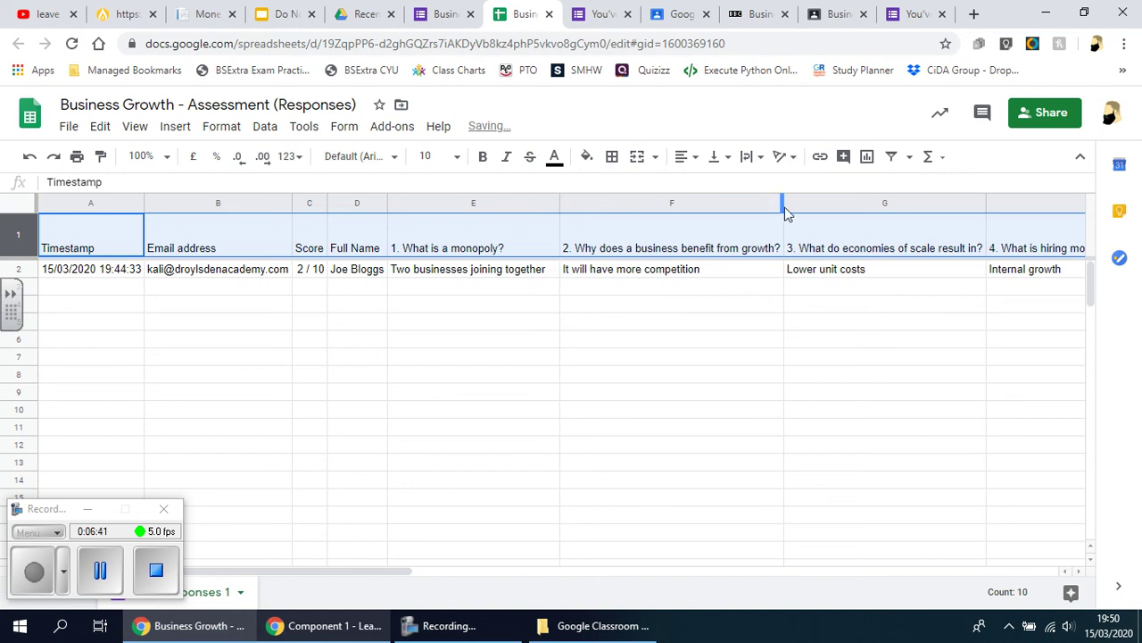
{"action": "left_click_drag", "start_coordinate": [770, 203], "coordinate": [725, 203]}
{"action": "left_click_drag", "start_coordinate": [708, 207], "coordinate": [710, 206]}
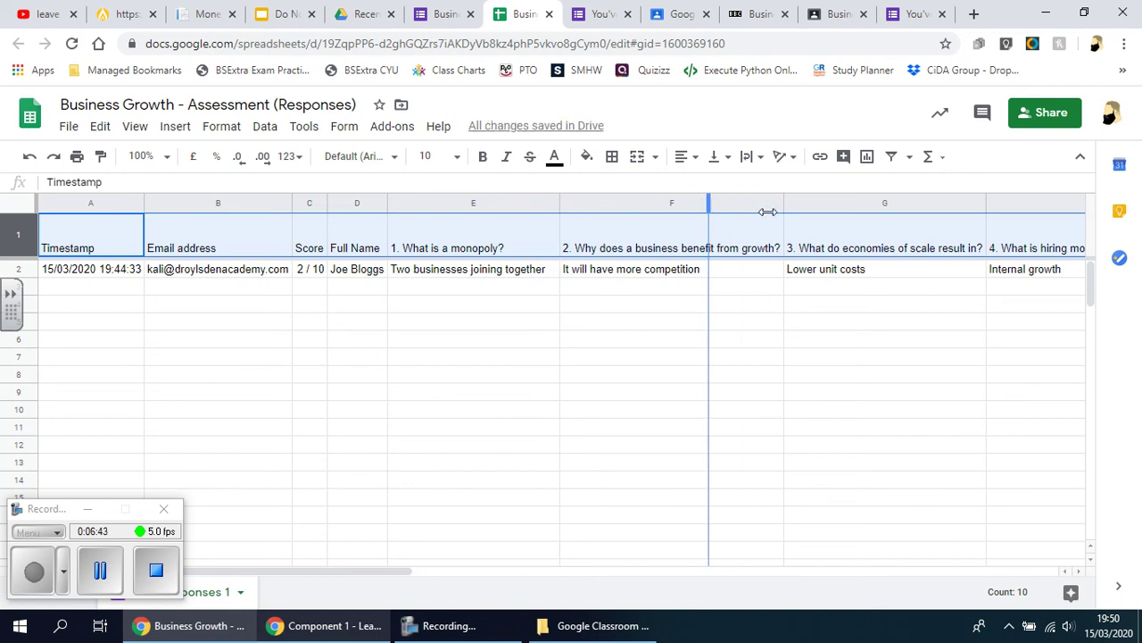
{"action": "left_click_drag", "start_coordinate": [912, 203], "coordinate": [817, 223]}
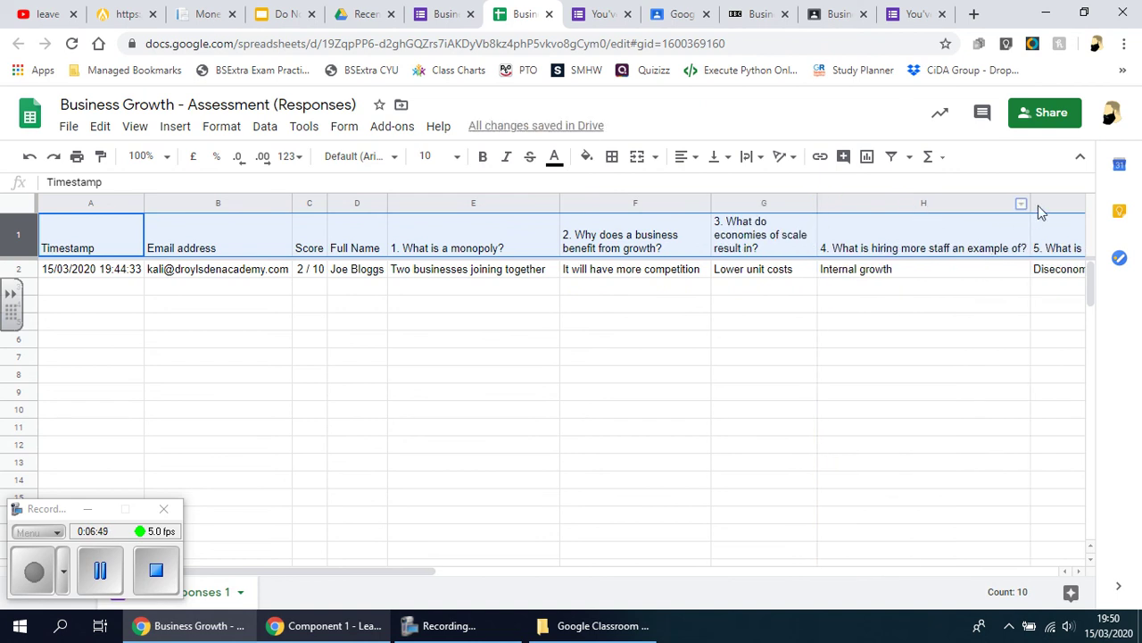
{"action": "left_click_drag", "start_coordinate": [1029, 204], "coordinate": [909, 214]}
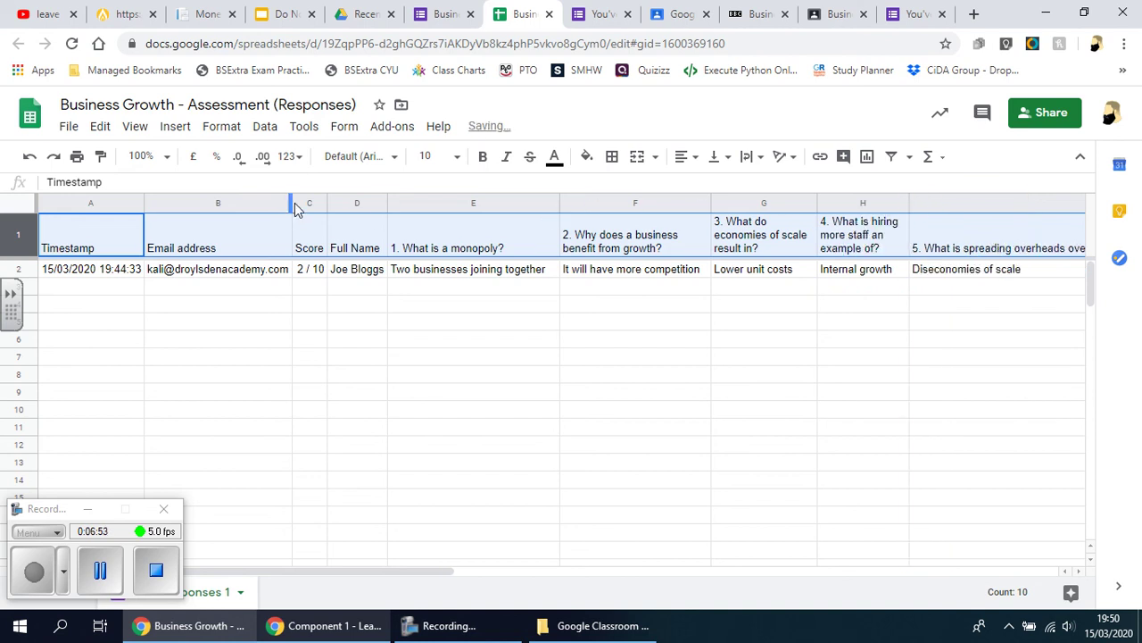
- Narrow the Email address, question 5, question 6 and Timestamp columns to make the response sheet more compact
{"action": "left_click_drag", "start_coordinate": [292, 203], "coordinate": [195, 205]}
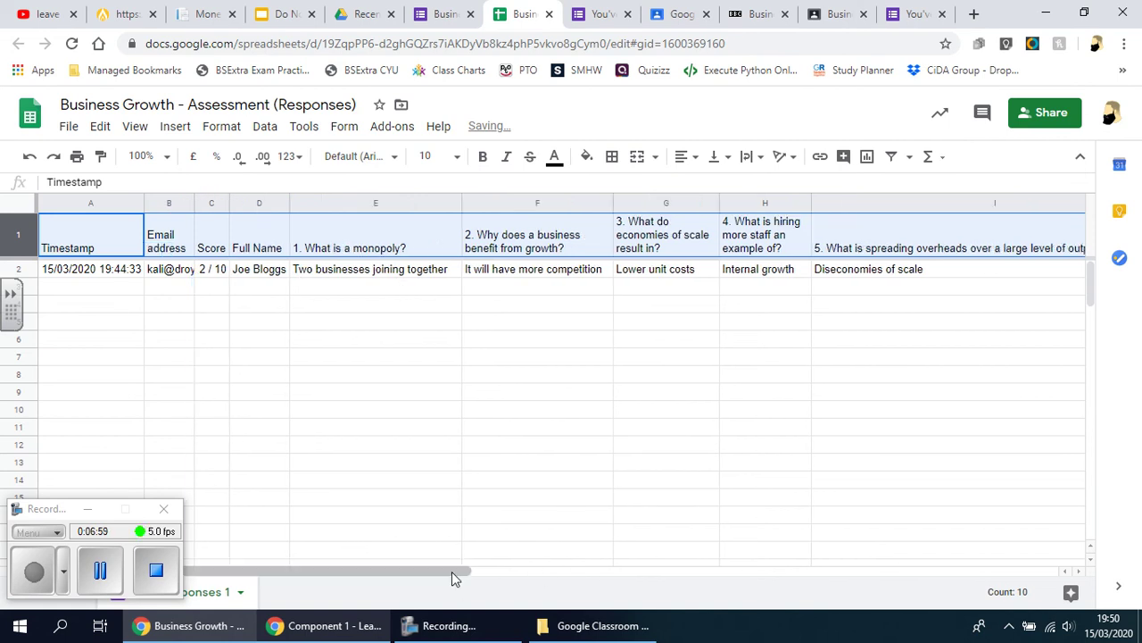
{"action": "left_click", "coordinate": [606, 576]}
{"action": "left_click_drag", "start_coordinate": [603, 204], "coordinate": [365, 202]}
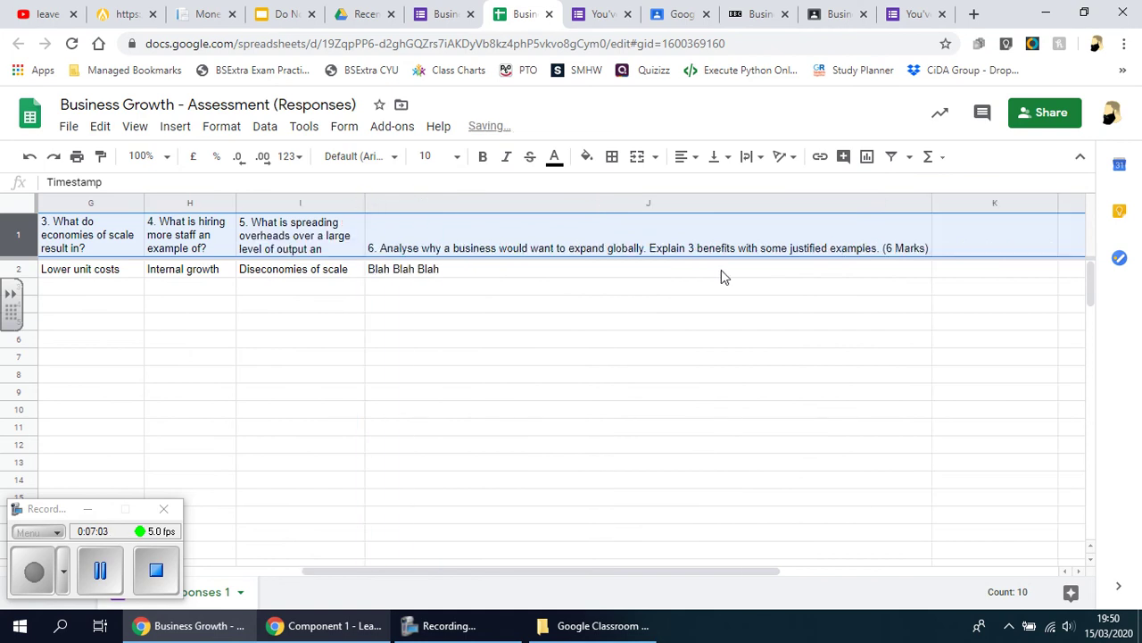
{"action": "left_click_drag", "start_coordinate": [932, 203], "coordinate": [633, 210]}
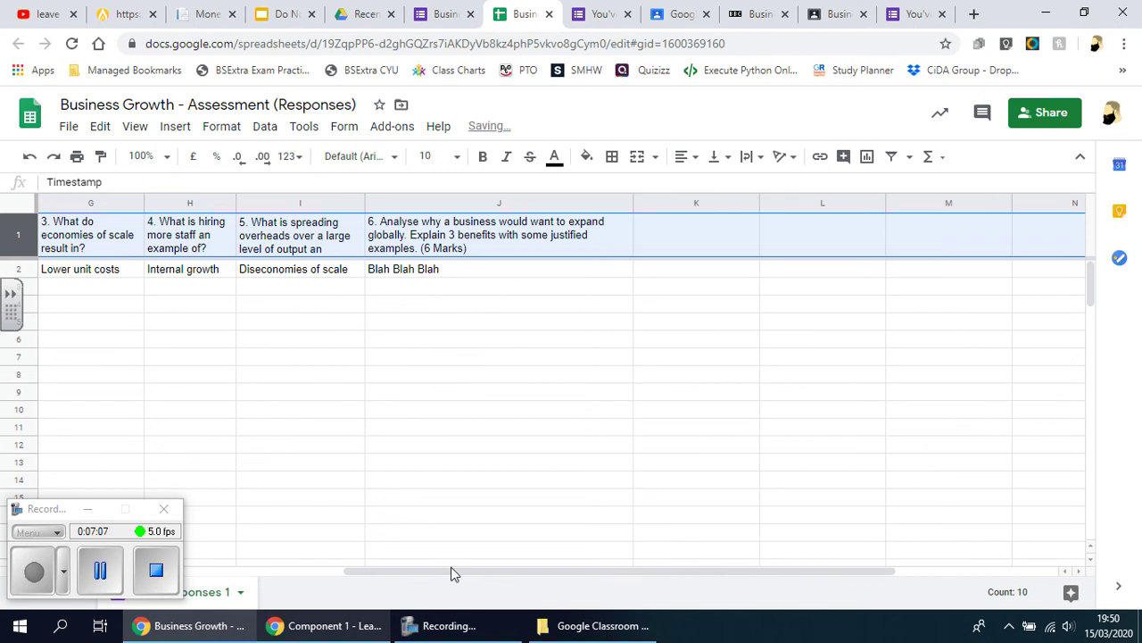
{"action": "left_click_drag", "start_coordinate": [449, 577], "coordinate": [143, 577]}
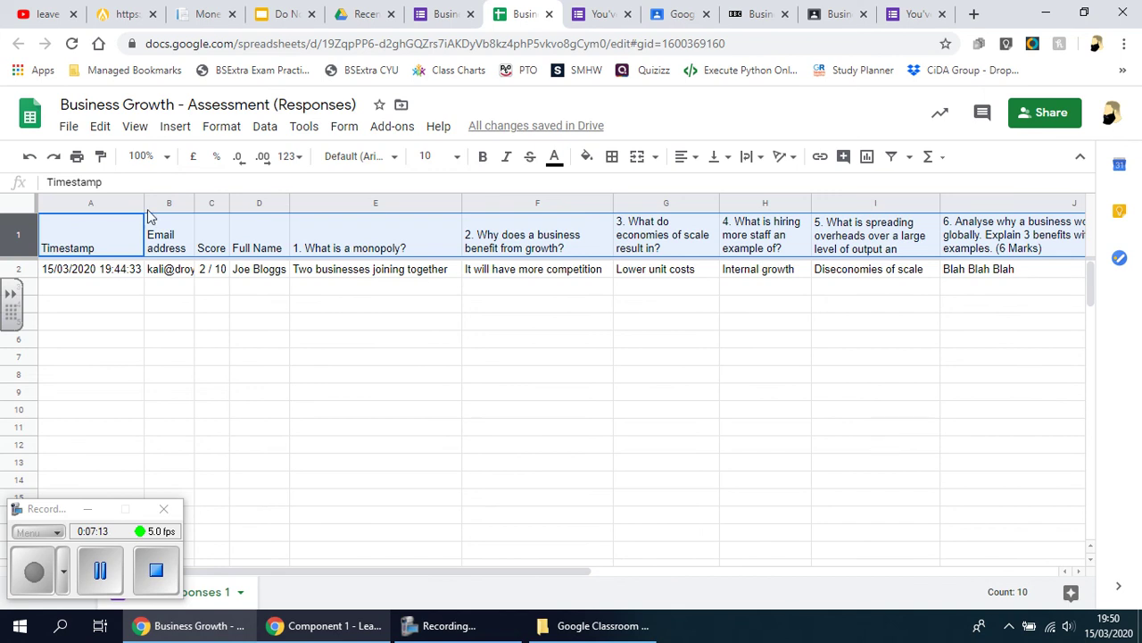
{"action": "left_click_drag", "start_coordinate": [143, 202], "coordinate": [102, 203]}
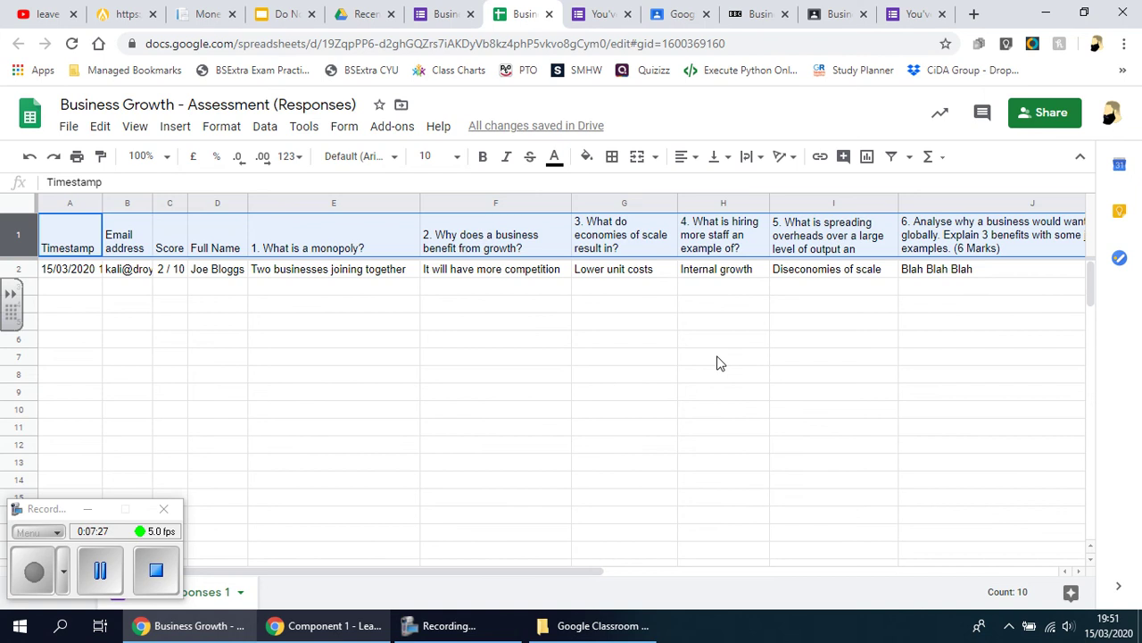
{"action": "left_click", "coordinate": [100, 569]}
{"action": "left_click", "coordinate": [34, 571]}
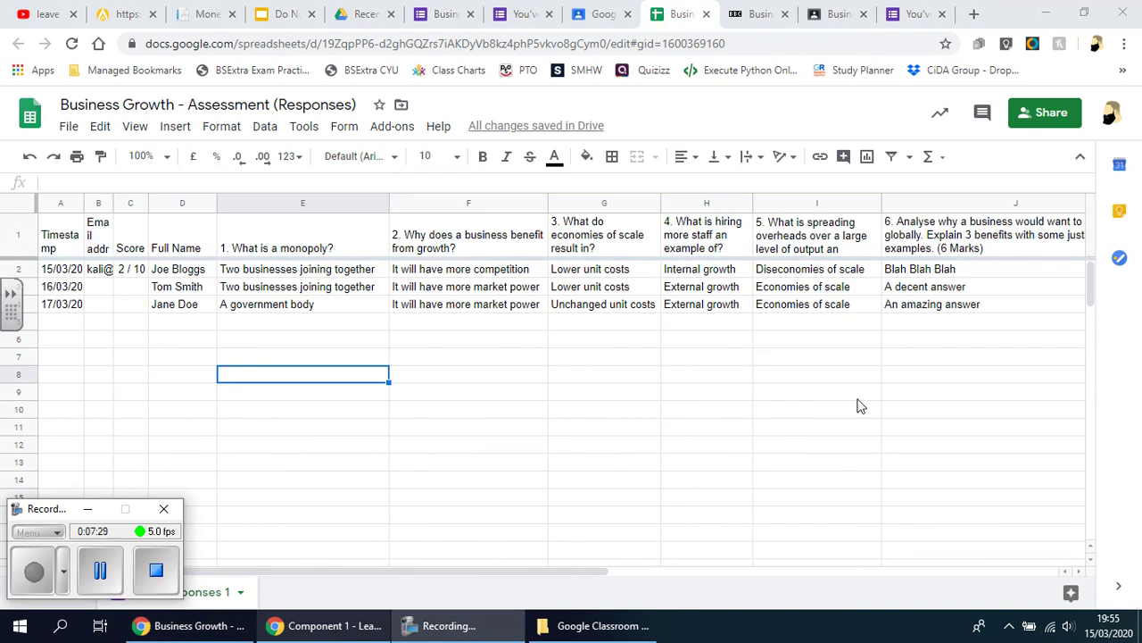
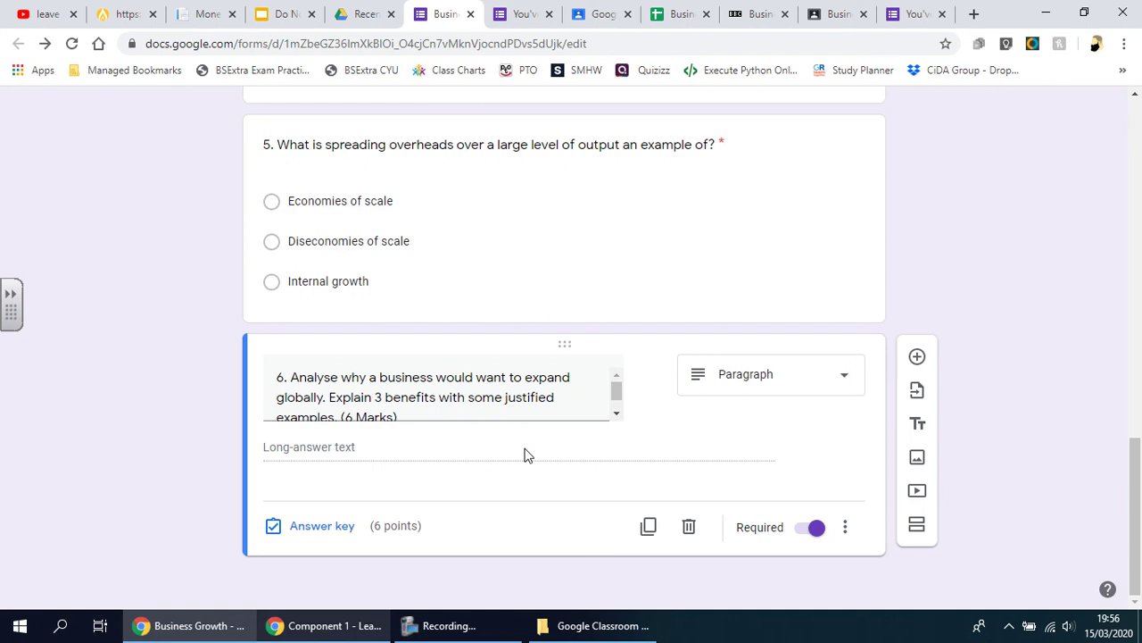
{"action": "scroll", "coordinate": [504, 285], "scroll_direction": "up", "scroll_amount": 6}
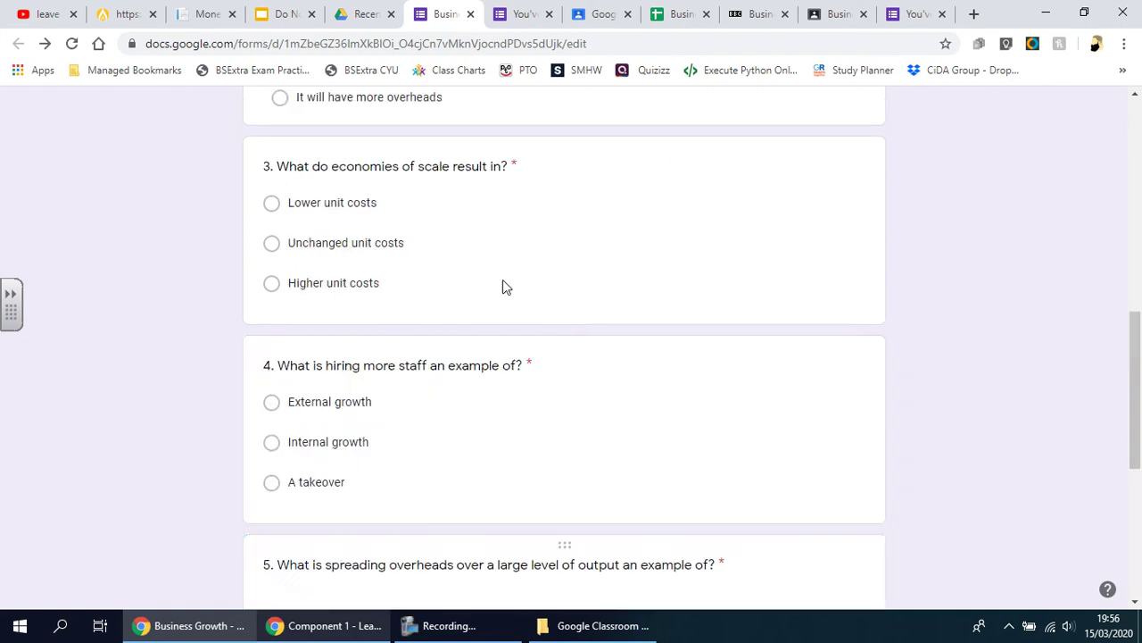
{"action": "scroll", "coordinate": [503, 285], "scroll_direction": "up", "scroll_amount": 5}
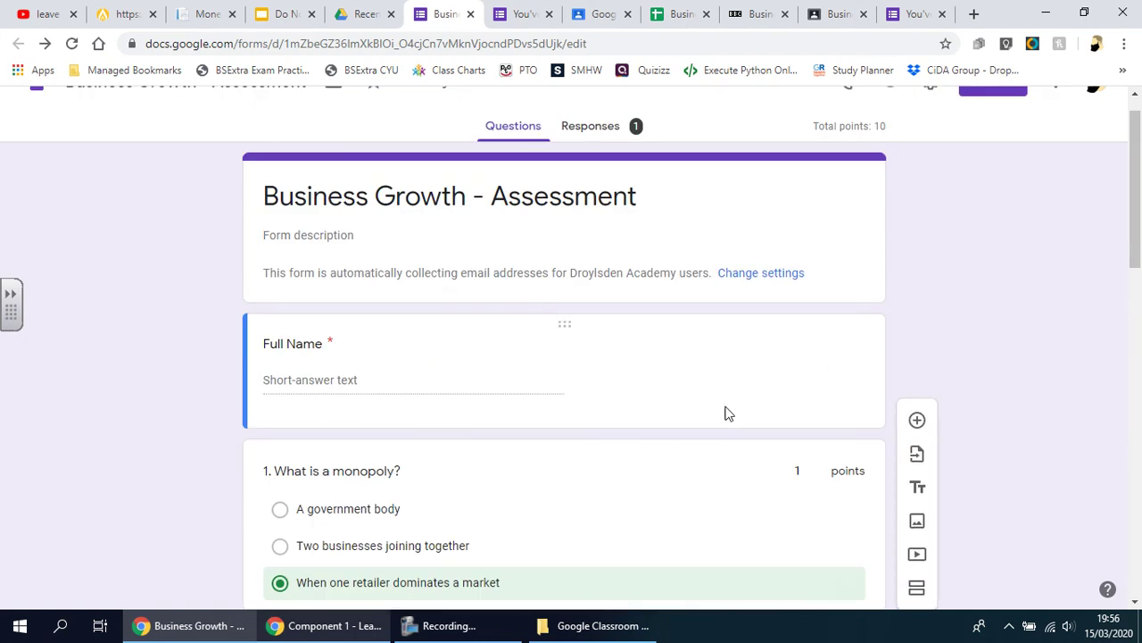
{"action": "scroll", "coordinate": [726, 413], "scroll_direction": "down", "scroll_amount": 2}
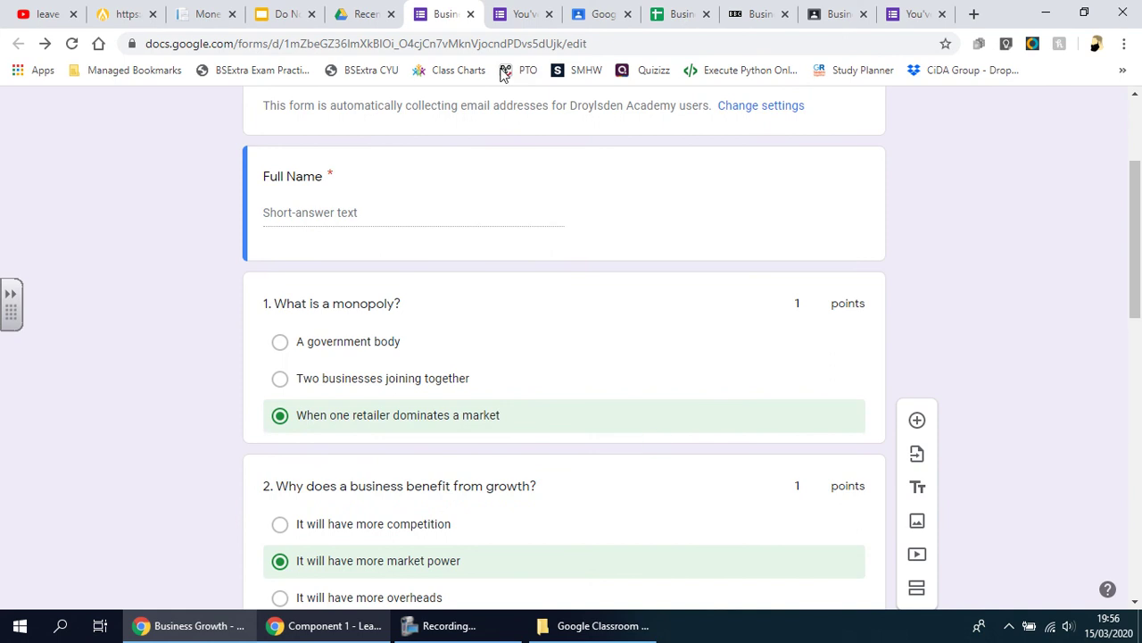
- Switch to the response spreadsheet and insert a column before Full Name with the heading "Percentage"
{"action": "left_click", "coordinate": [680, 17]}
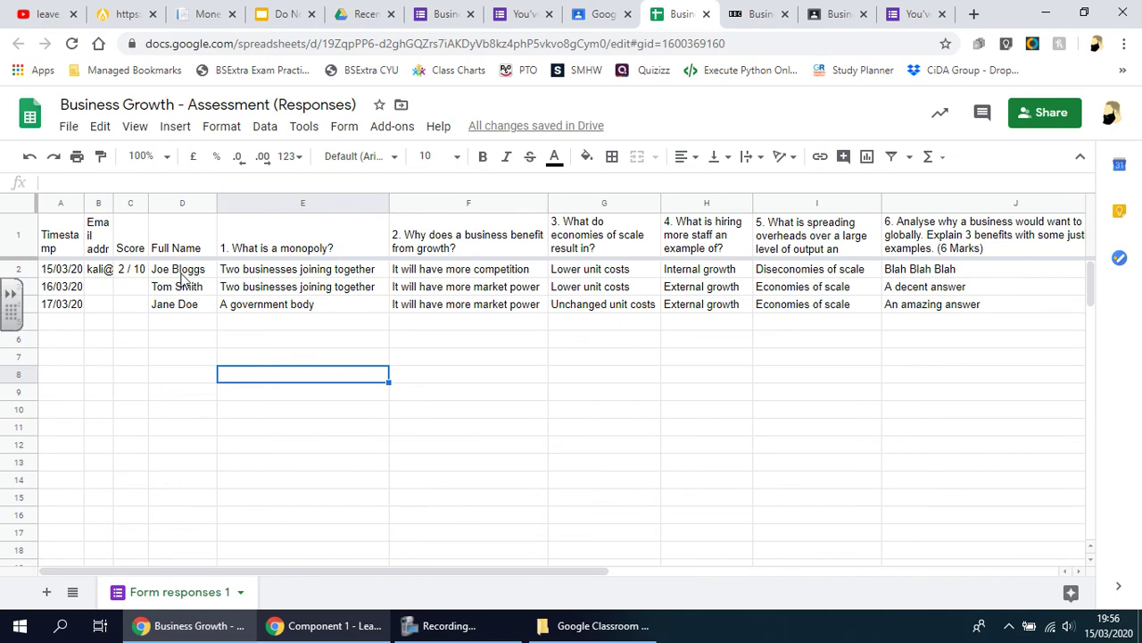
{"action": "left_click", "coordinate": [178, 204]}
{"action": "right_click", "coordinate": [178, 206]}
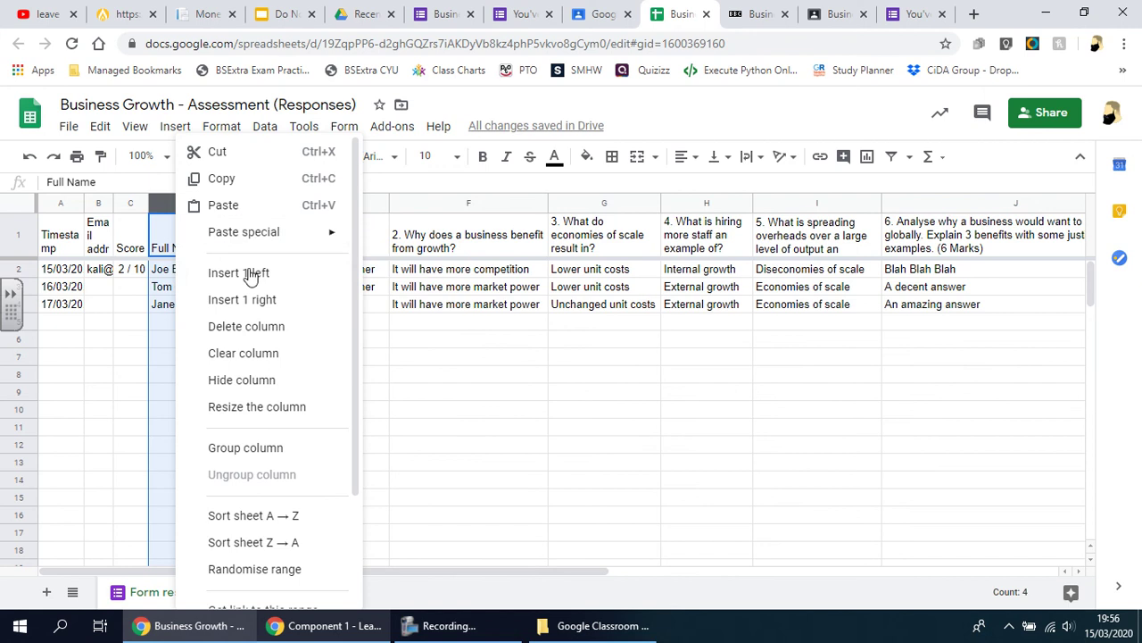
{"action": "key", "text": "Return"}
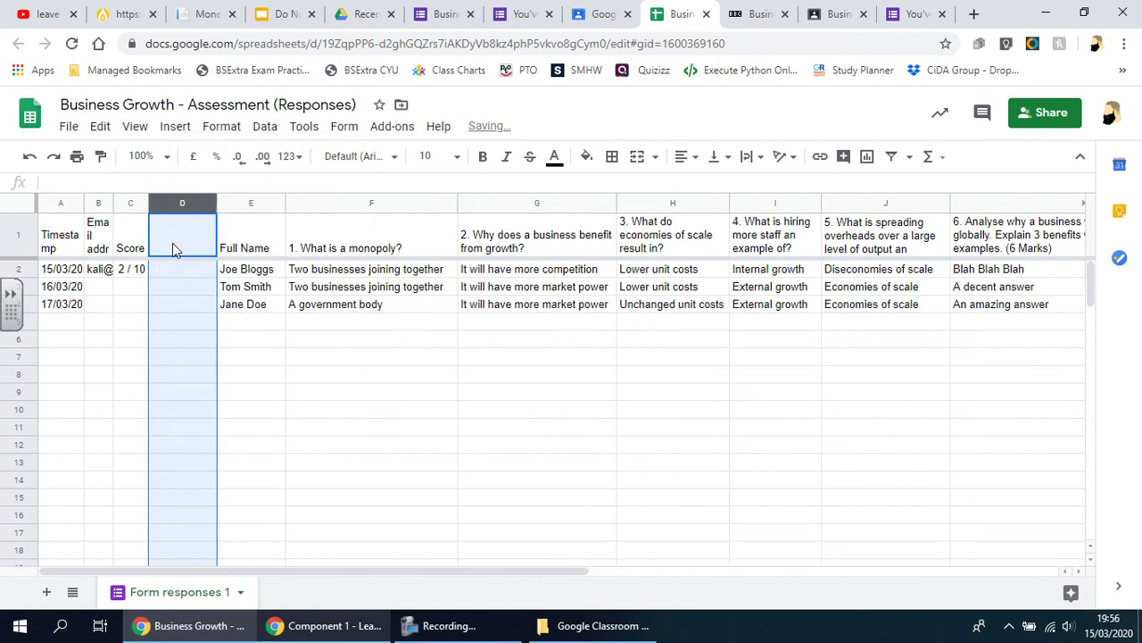
{"action": "left_click", "coordinate": [173, 246]}
{"action": "type", "text": "Percentage"}
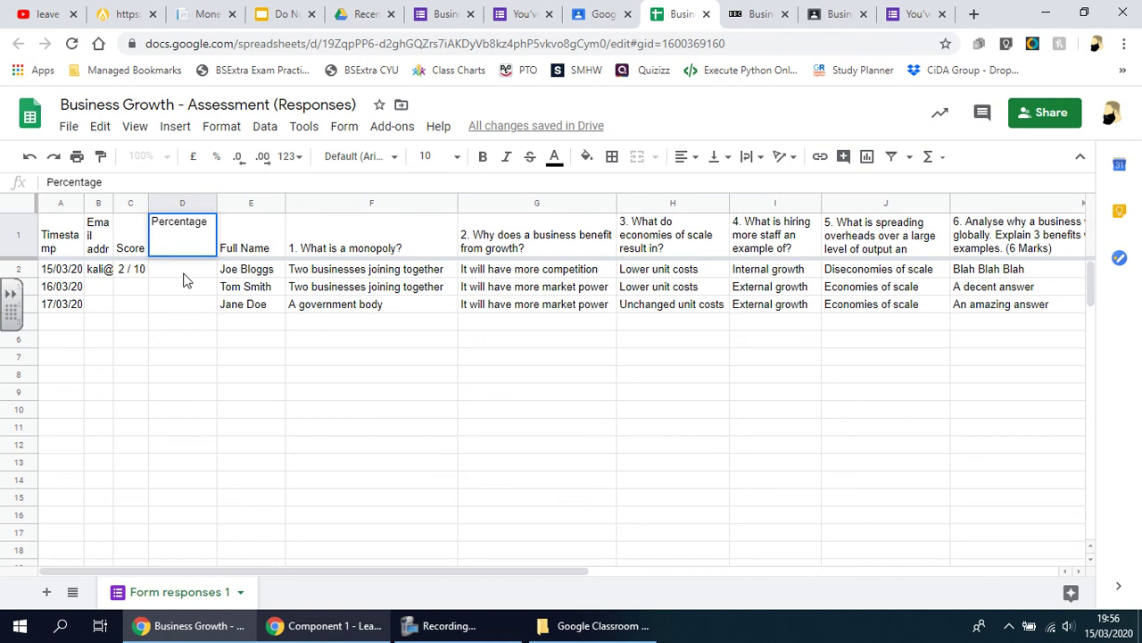
{"action": "left_click", "coordinate": [182, 278]}
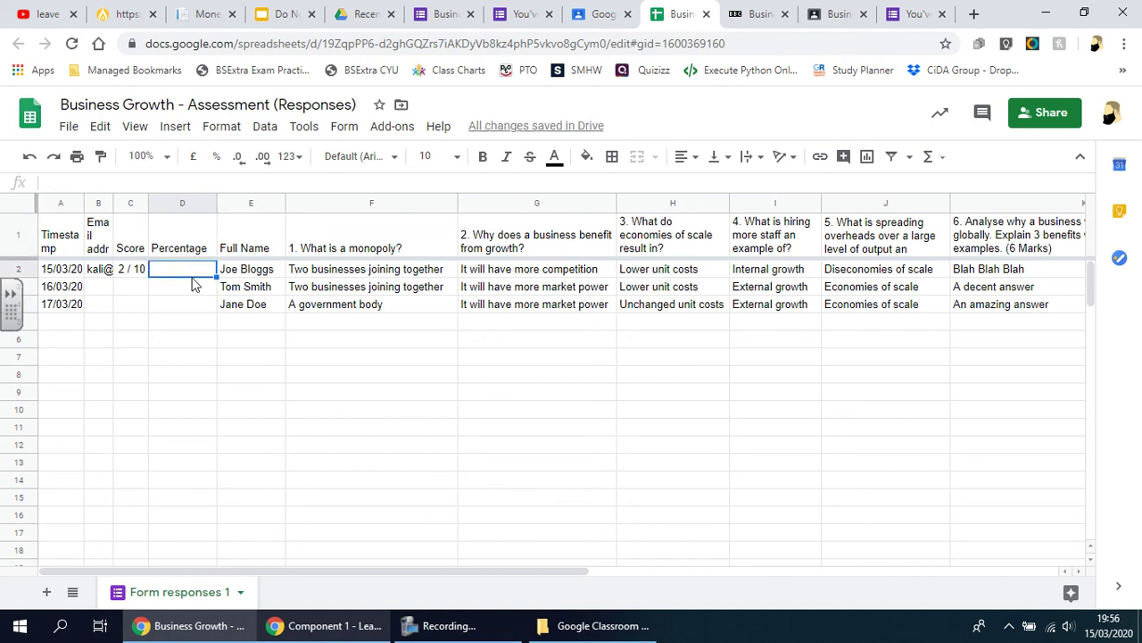
- Enter the formula =C2/5 in the first response's Percentage cell D2
{"action": "left_click", "coordinate": [139, 276]}
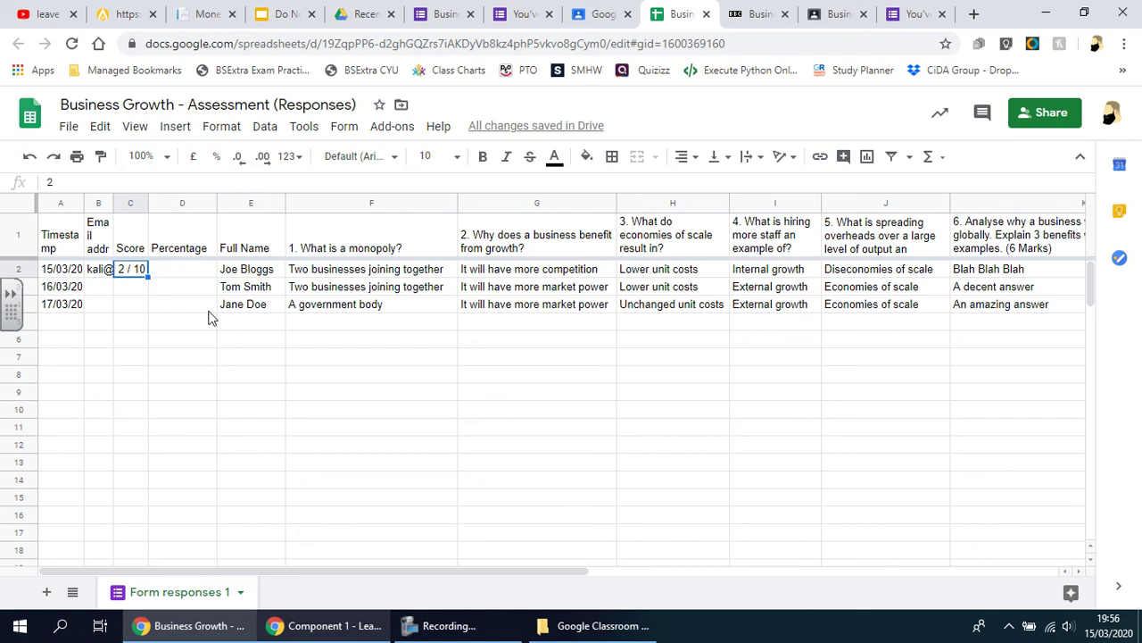
{"action": "left_click", "coordinate": [195, 269]}
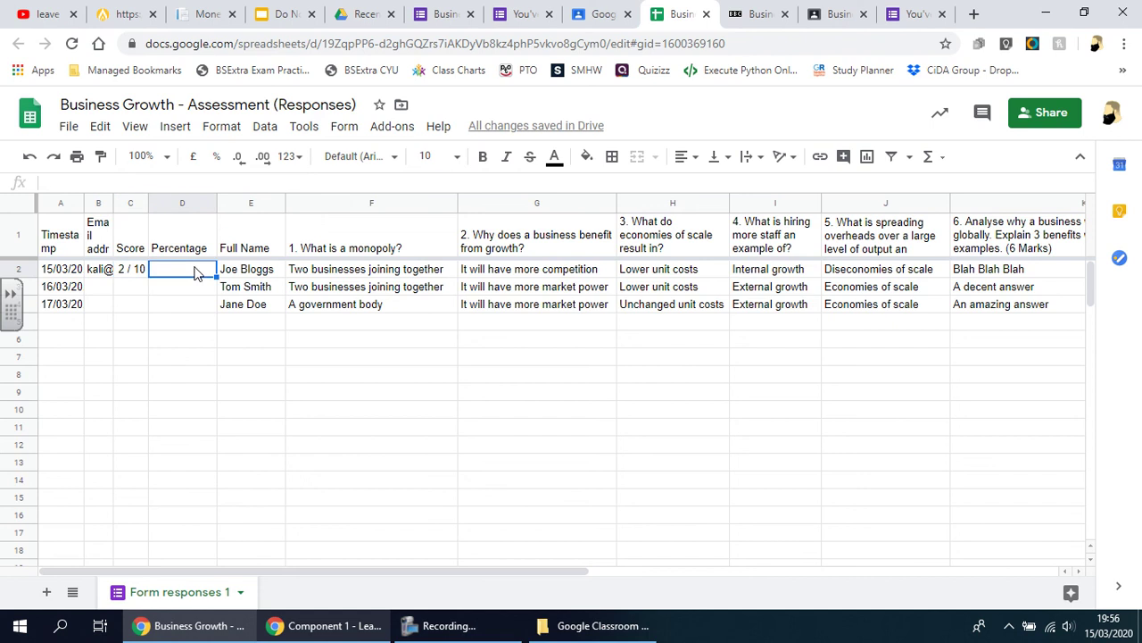
{"action": "type", "text": "="}
{"action": "left_click", "coordinate": [122, 270]}
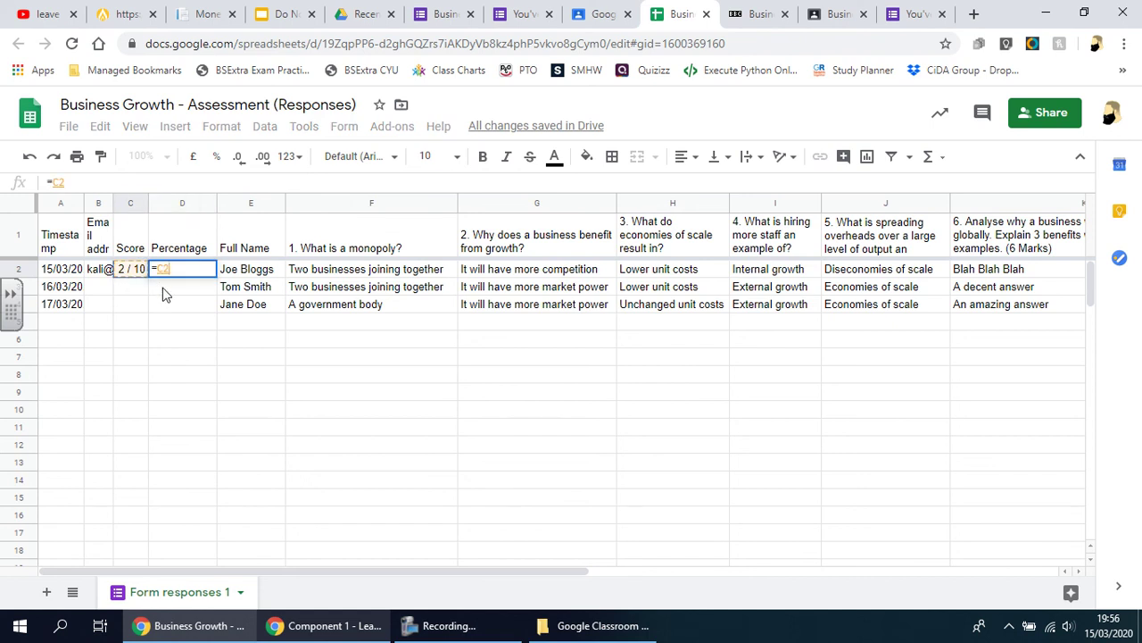
{"action": "type", "text": "/1"}
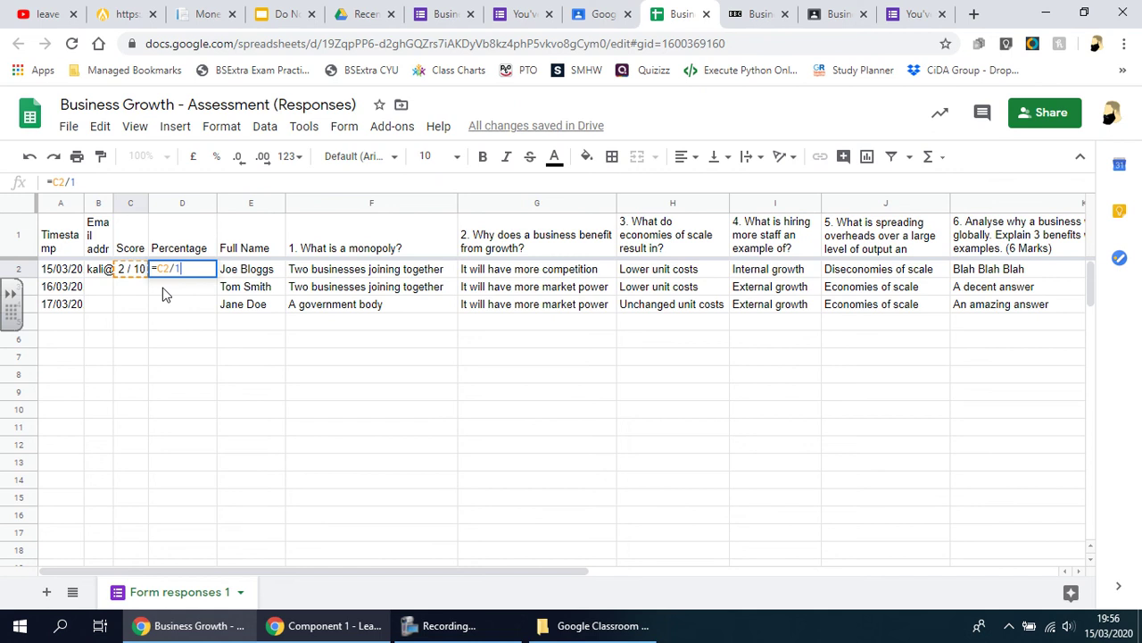
{"action": "key", "text": "BackSpace"}
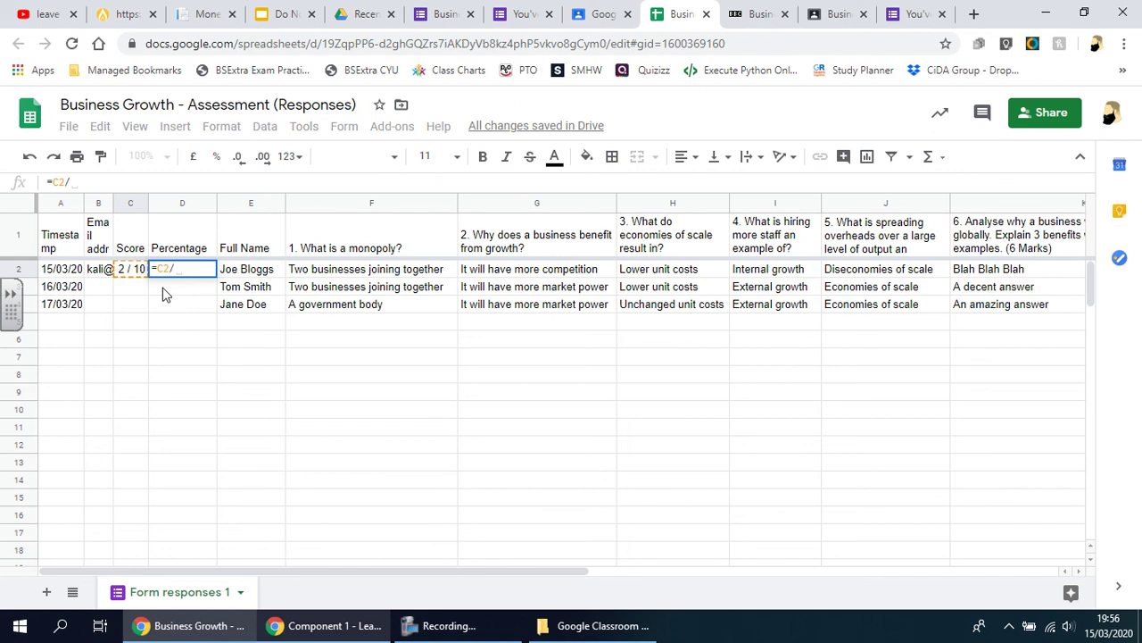
{"action": "type", "text": "5"}
{"action": "key", "text": "Return"}
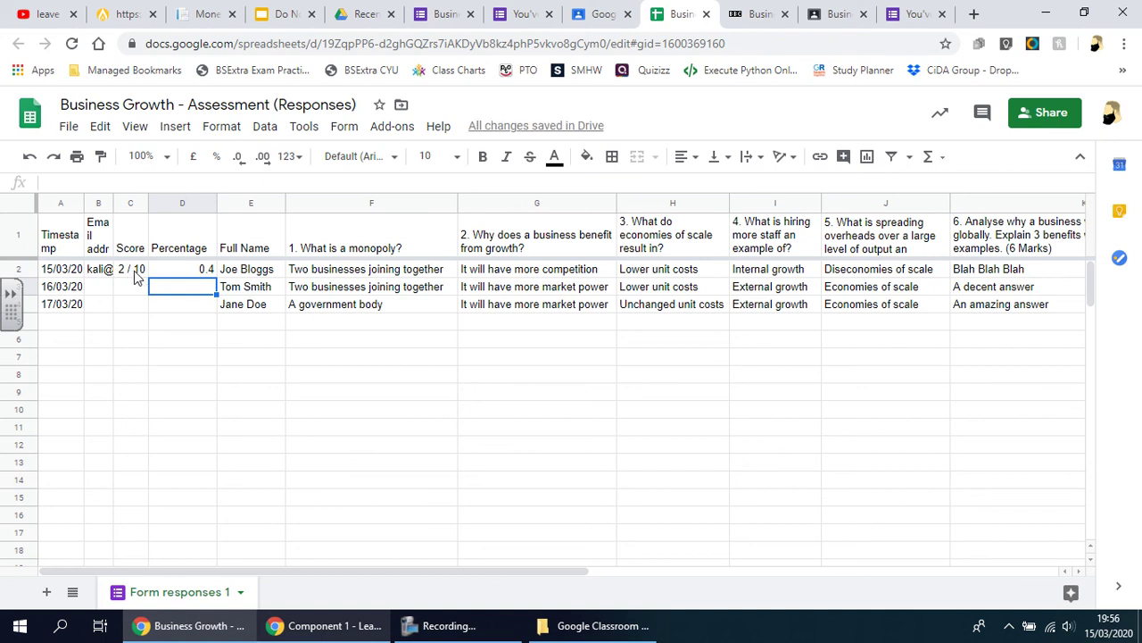
- Format the Percentage value in D2 as a percentage with no decimal places
{"action": "left_click", "coordinate": [201, 270]}
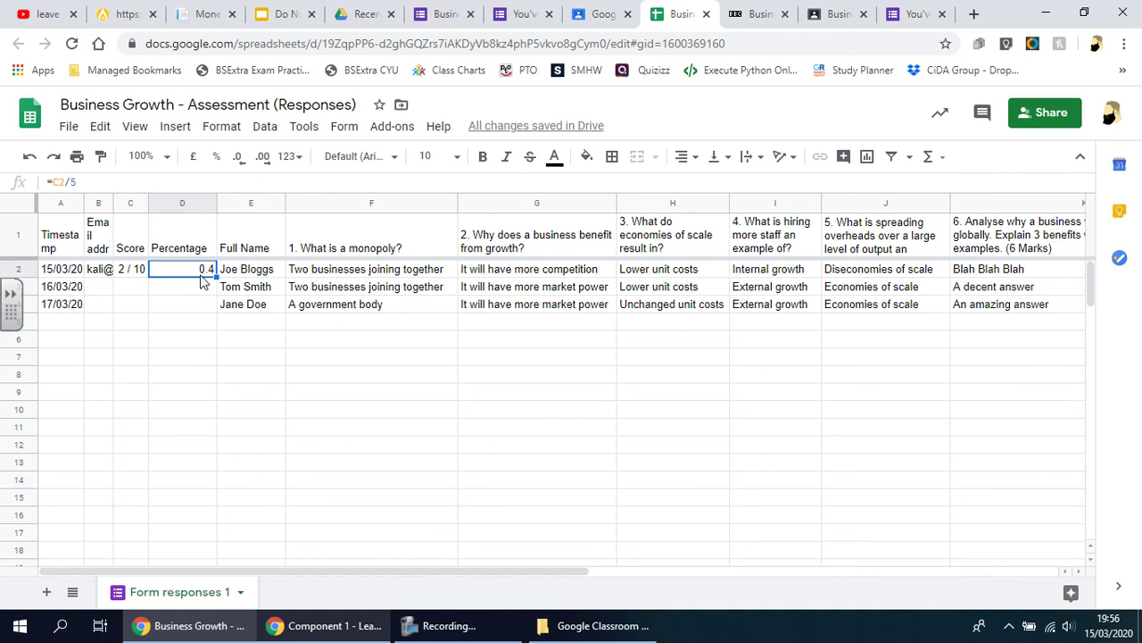
{"action": "left_click", "coordinate": [215, 159]}
{"action": "left_click", "coordinate": [238, 158]}
{"action": "left_click", "coordinate": [238, 158]}
- Look at the options the Flubaroo add-on offers for this sheet without enabling it
{"action": "left_click", "coordinate": [393, 132]}
{"action": "mouse_move", "coordinate": [467, 200]}
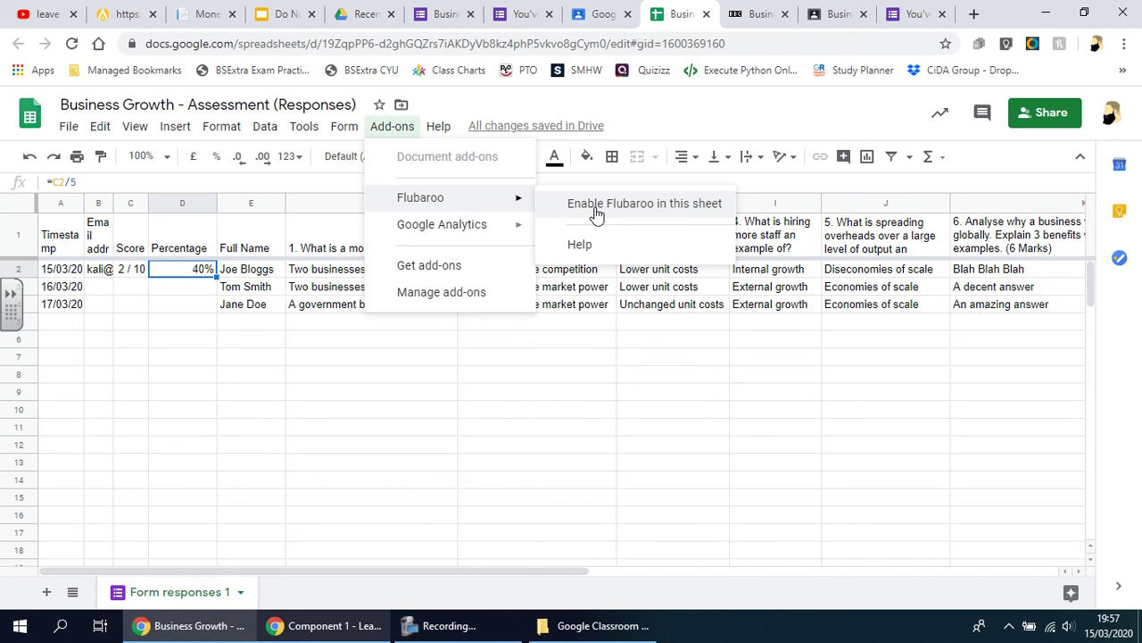
{"action": "left_click", "coordinate": [383, 371]}
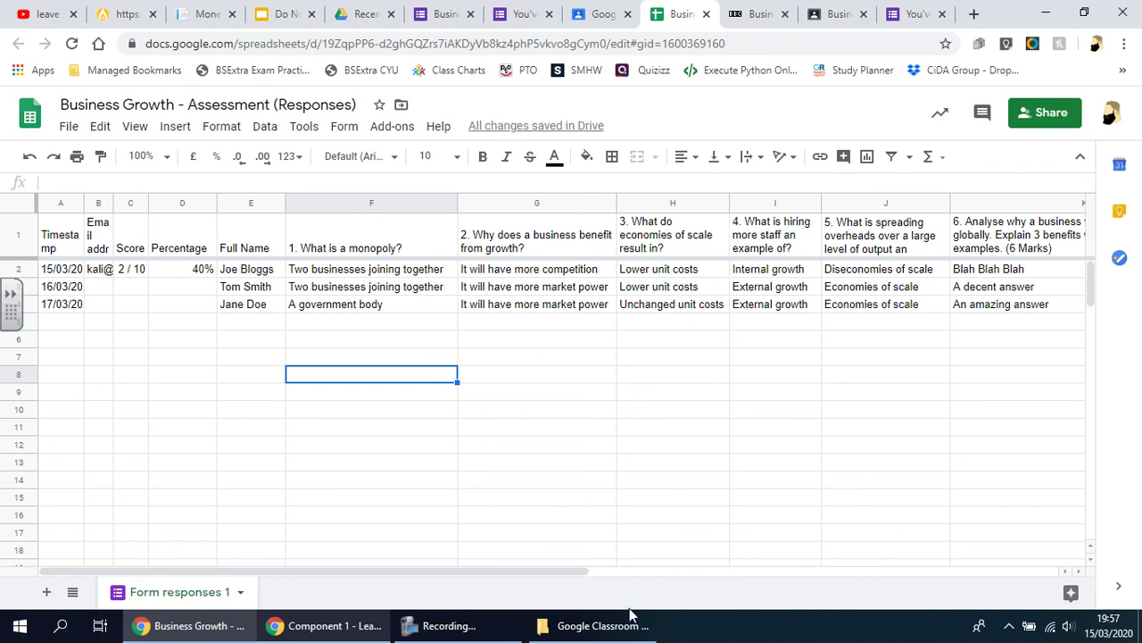
- Look over the response sheet's question columns, and review the assessment form's questions and response summary
{"action": "left_click_drag", "start_coordinate": [520, 572], "coordinate": [644, 574]}
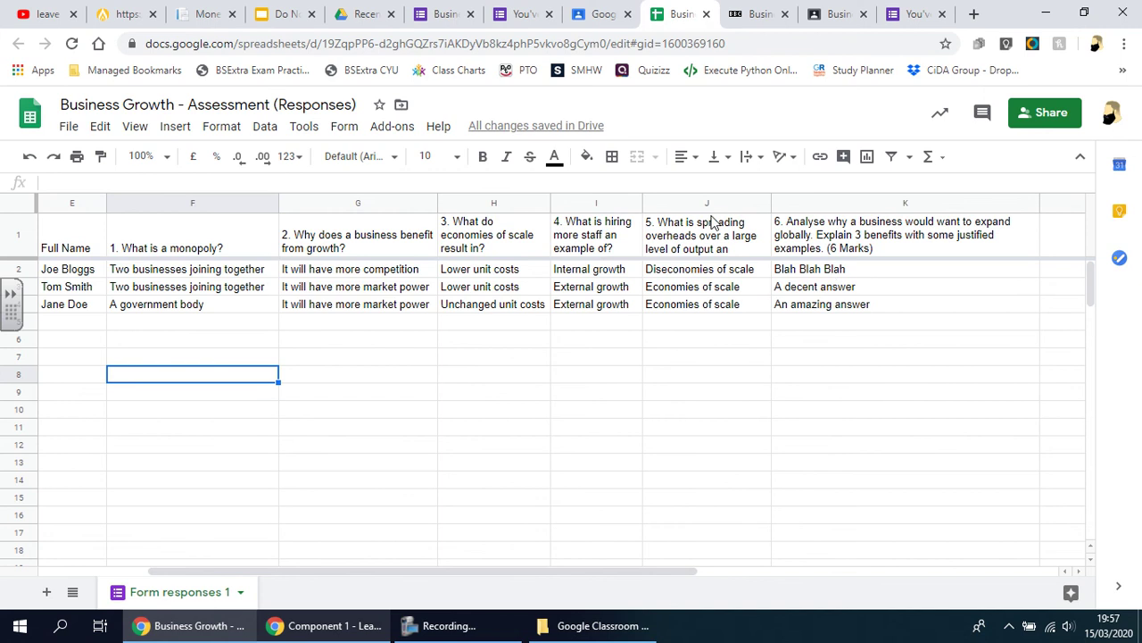
{"action": "left_click", "coordinate": [440, 14]}
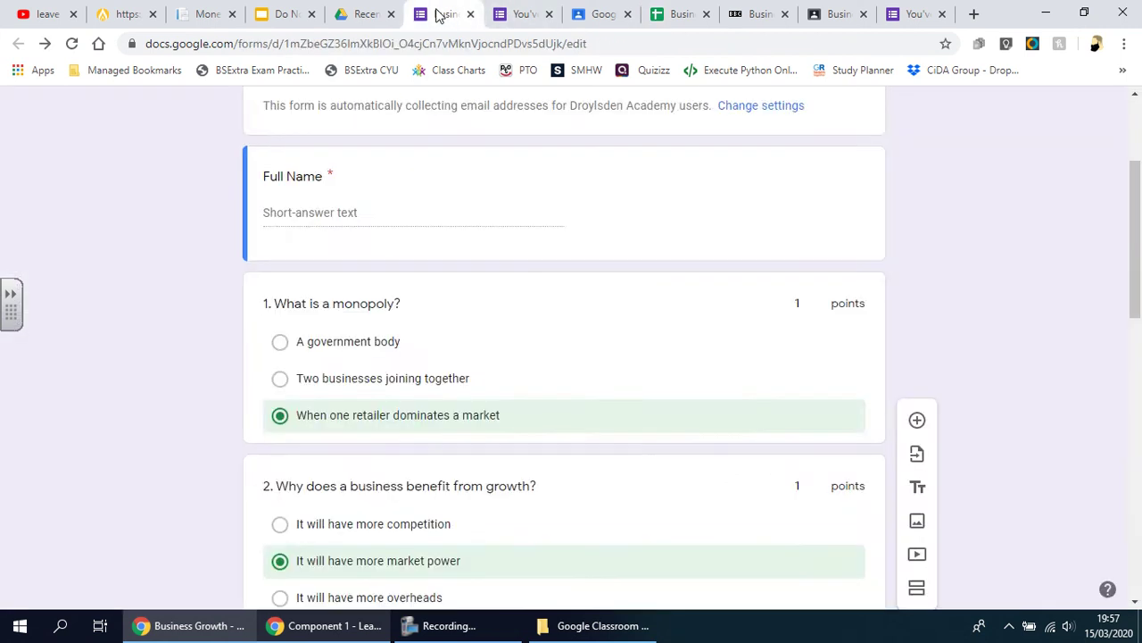
{"action": "scroll", "coordinate": [915, 366], "scroll_direction": "down", "scroll_amount": 10}
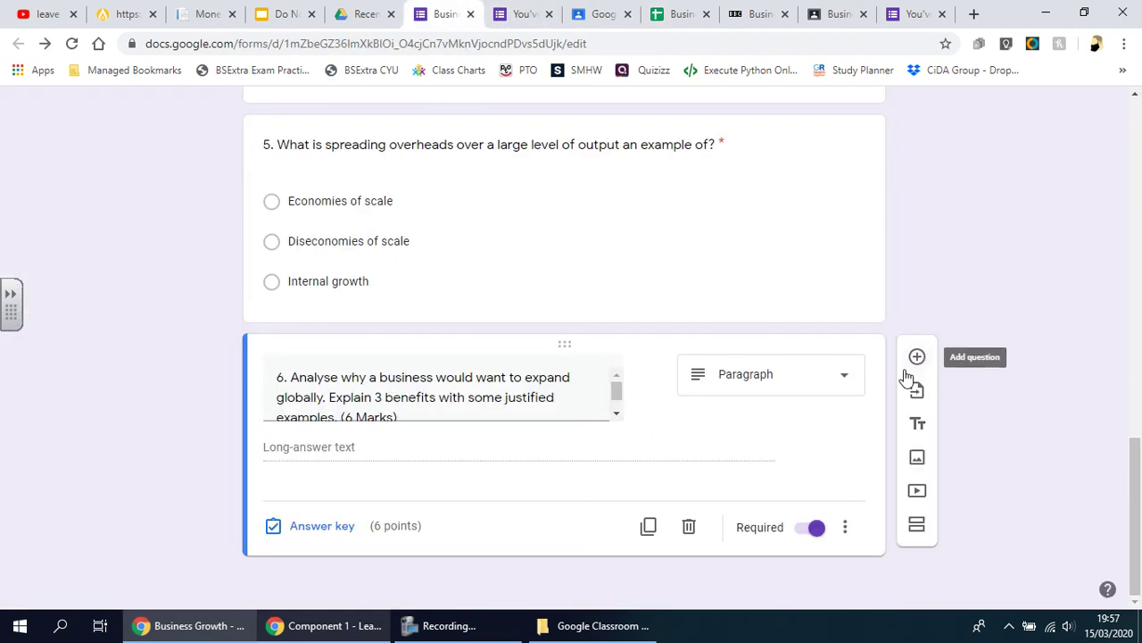
{"action": "scroll", "coordinate": [906, 380], "scroll_direction": "up", "scroll_amount": 10}
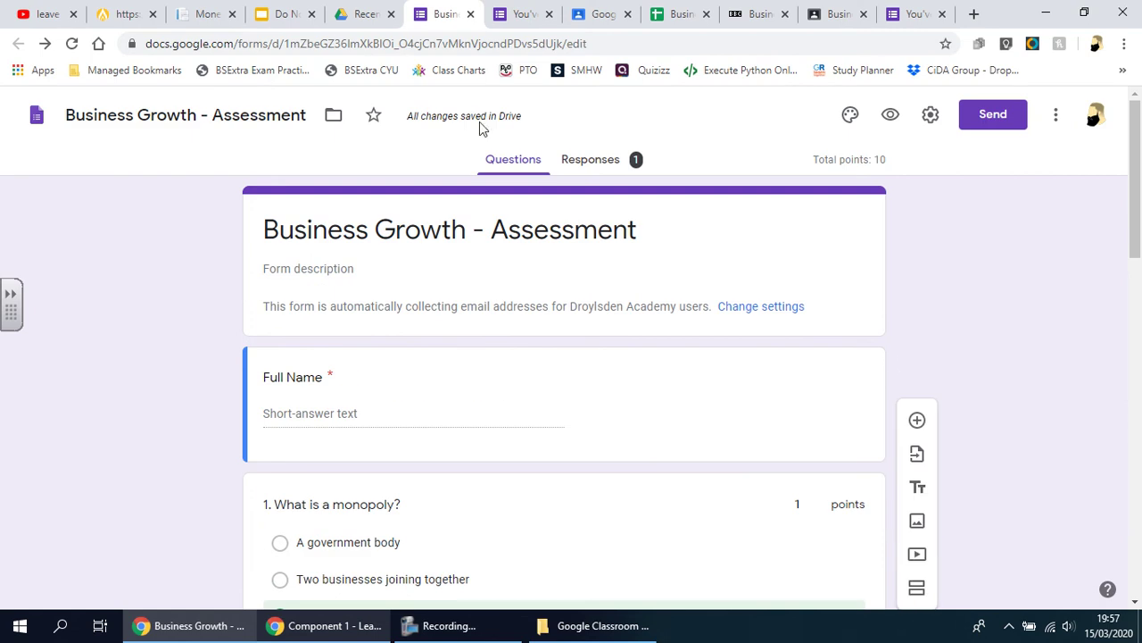
{"action": "left_click", "coordinate": [595, 169]}
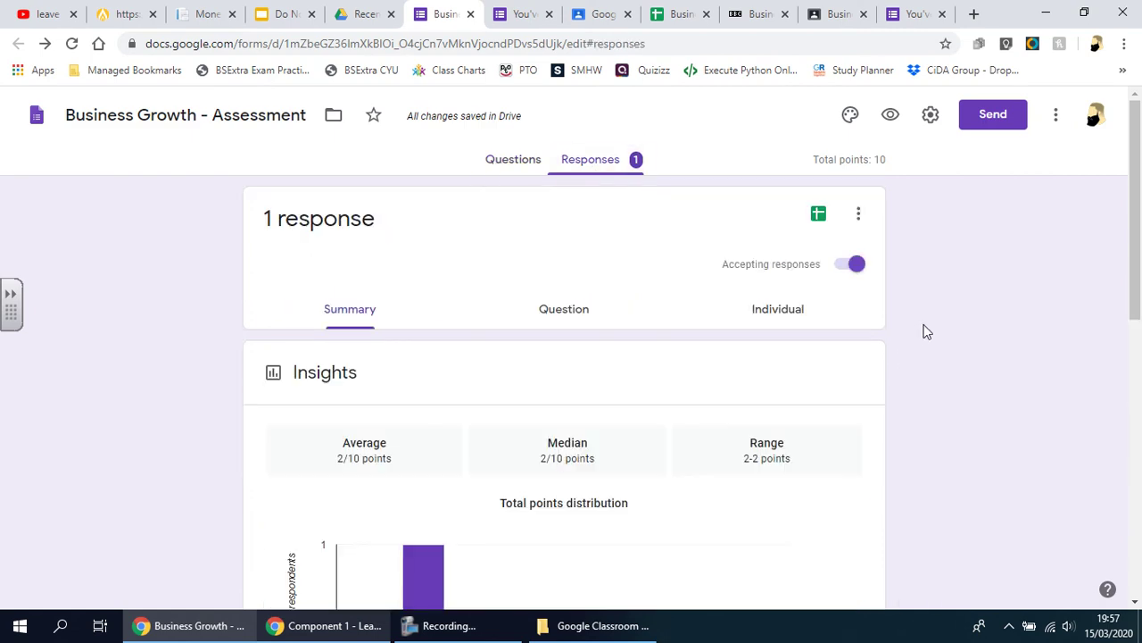
{"action": "scroll", "coordinate": [538, 432], "scroll_direction": "down", "scroll_amount": 20}
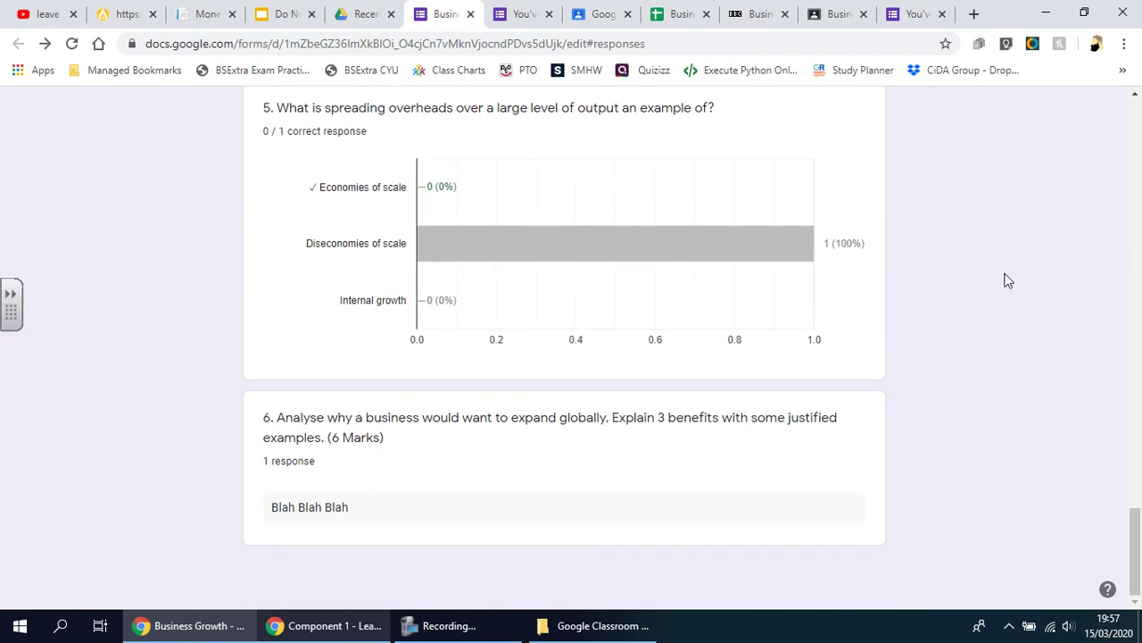
{"action": "scroll", "coordinate": [645, 176], "scroll_direction": "up", "scroll_amount": 10}
{"action": "scroll", "coordinate": [505, 147], "scroll_direction": "up", "scroll_amount": 5}
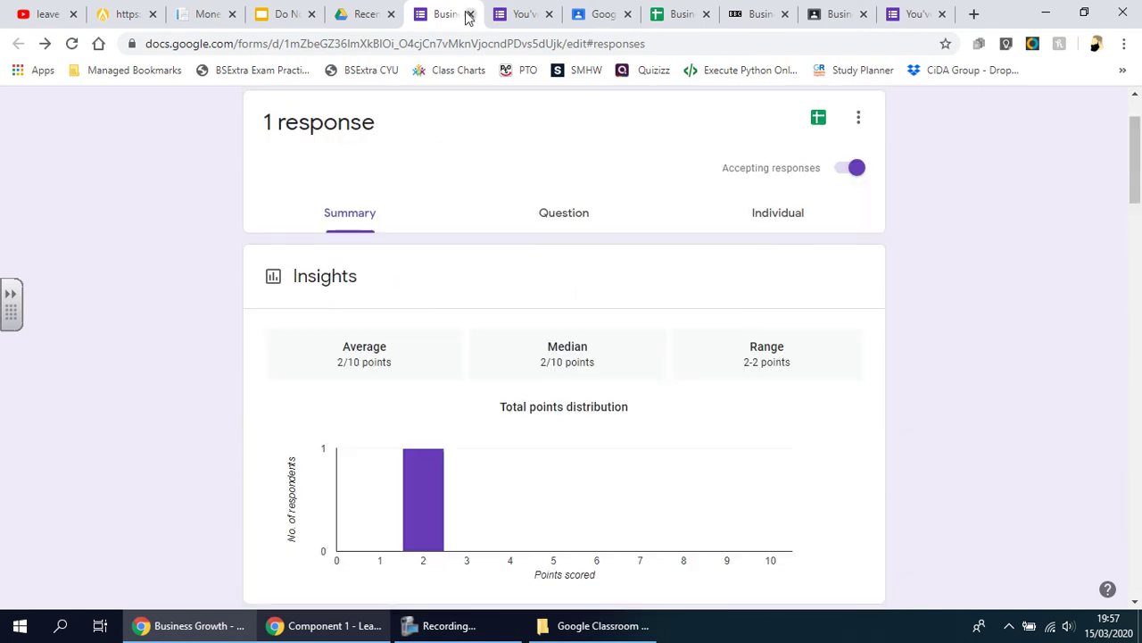
- Check the student work and instructions of the Business Growth - Assessment assignment in Google Classroom
{"action": "left_click", "coordinate": [835, 13]}
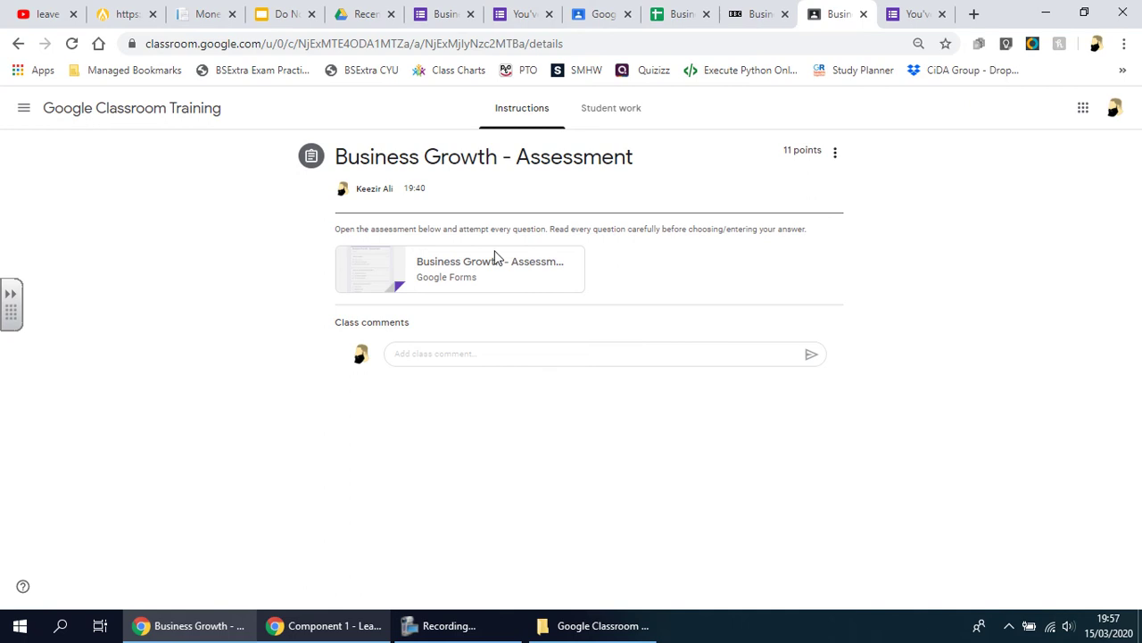
{"action": "left_click", "coordinate": [626, 122]}
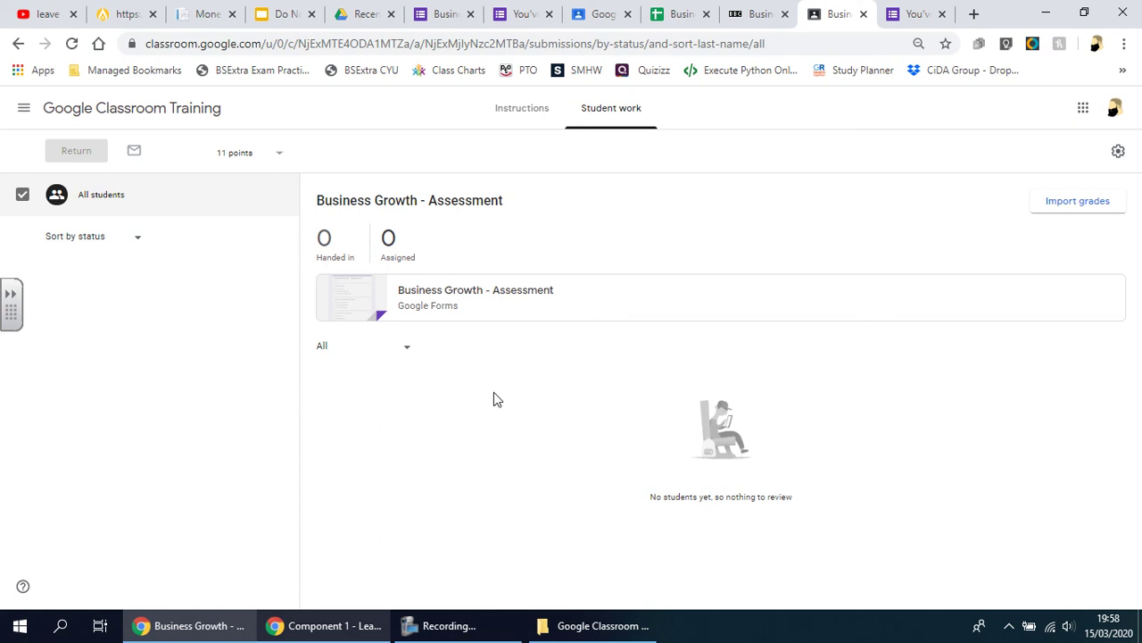
{"action": "left_click", "coordinate": [528, 114]}
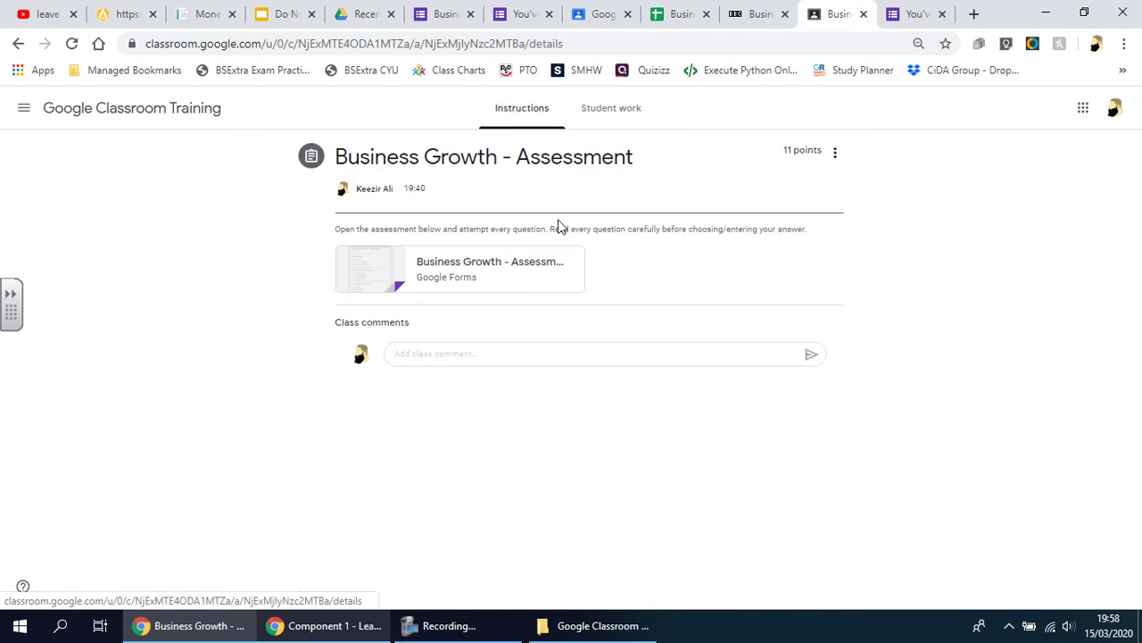
{"action": "left_click", "coordinate": [408, 352]}
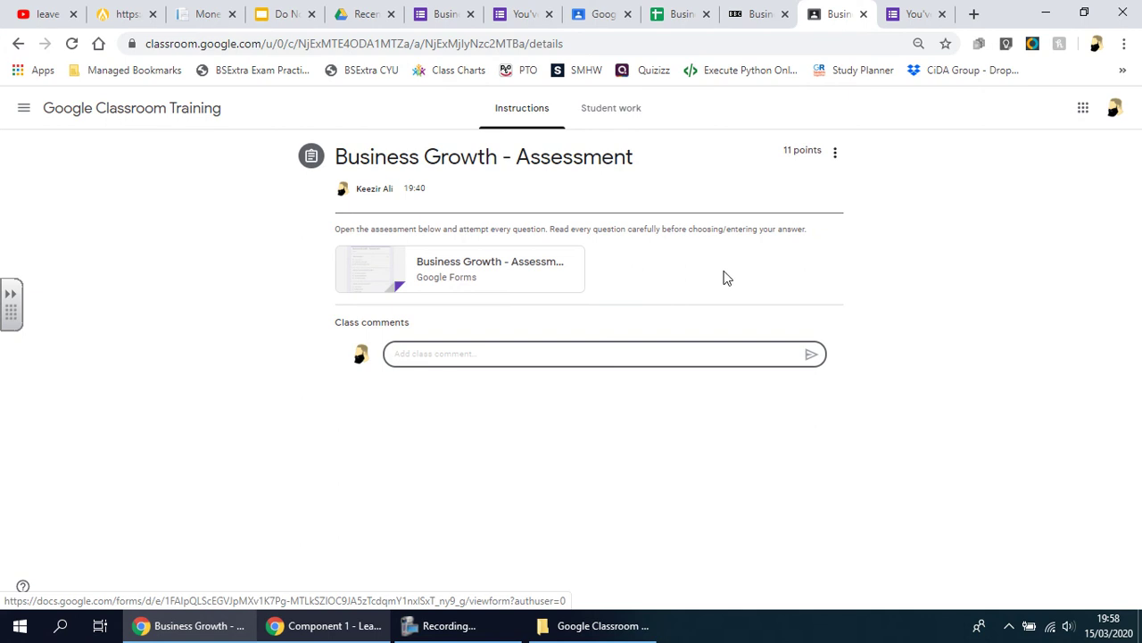
- View the score of the submitted assessment, review the marked answers to all questions, and close the score page
{"action": "left_click", "coordinate": [917, 25]}
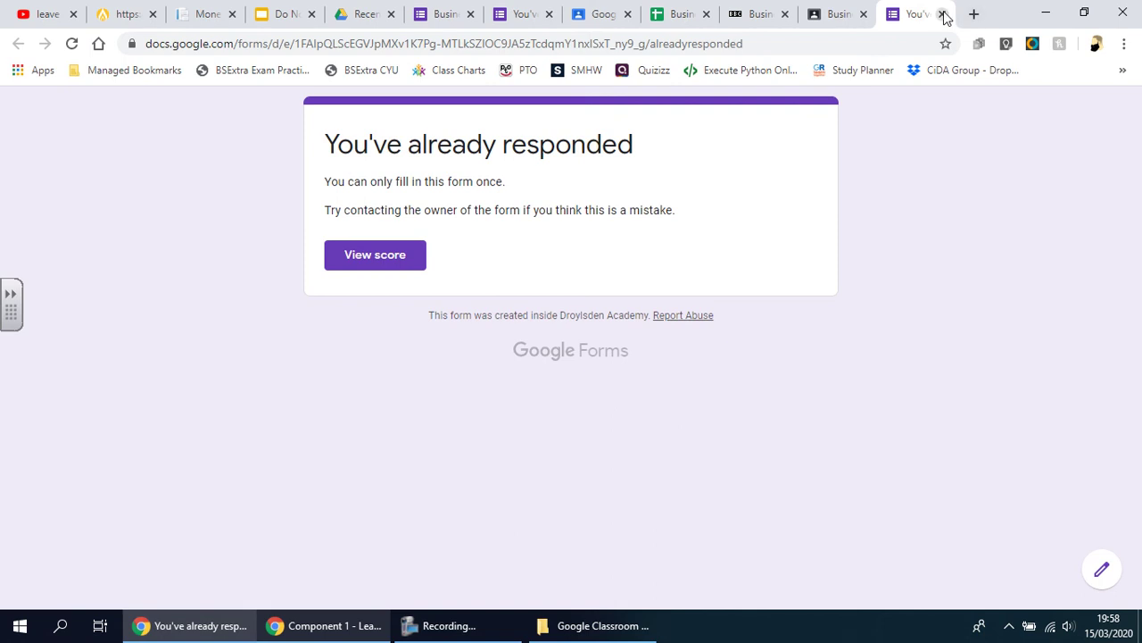
{"action": "left_click", "coordinate": [377, 264]}
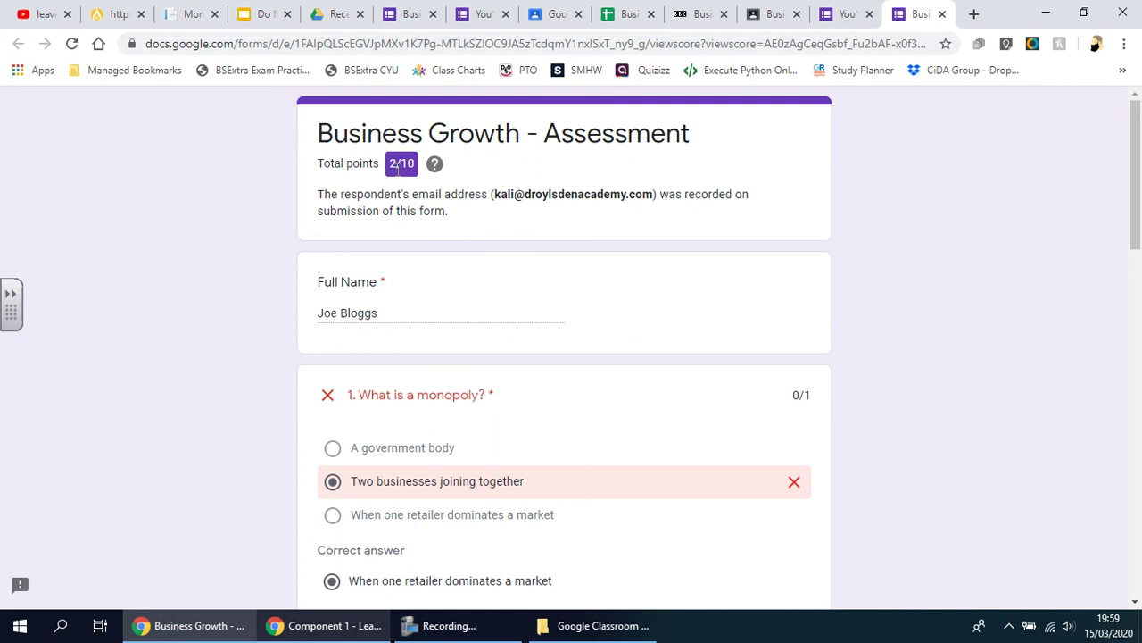
{"action": "scroll", "coordinate": [398, 169], "scroll_direction": "down", "scroll_amount": 13}
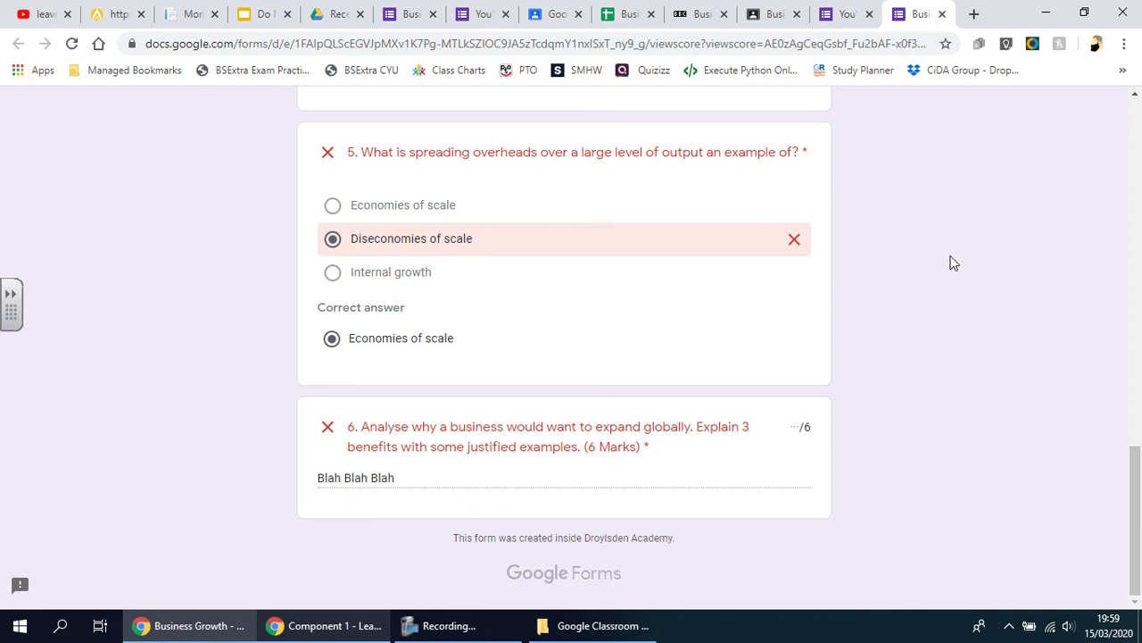
{"action": "scroll", "coordinate": [328, 250], "scroll_direction": "up", "scroll_amount": 1}
{"action": "scroll", "coordinate": [553, 413], "scroll_direction": "up", "scroll_amount": 5}
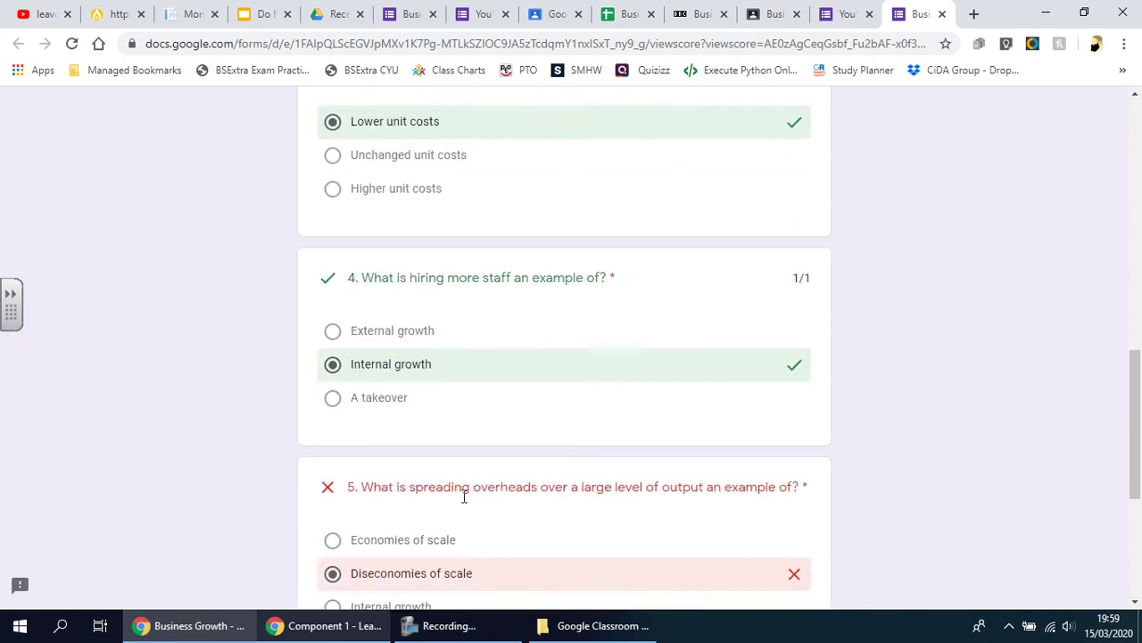
{"action": "scroll", "coordinate": [552, 412], "scroll_direction": "up", "scroll_amount": 7}
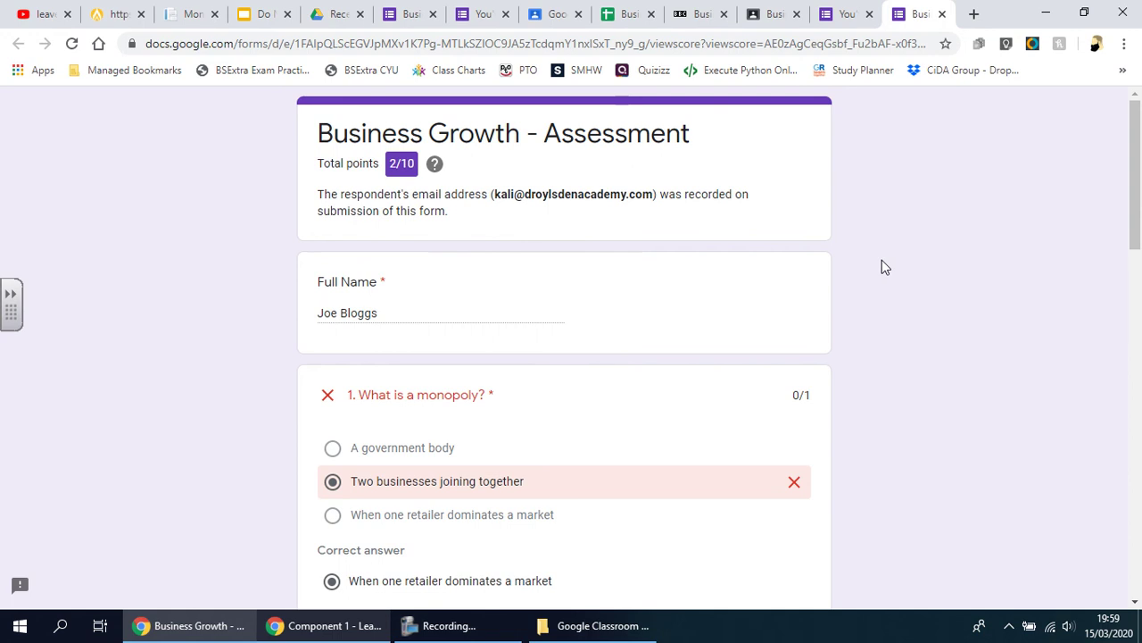
{"action": "left_click", "coordinate": [942, 14]}
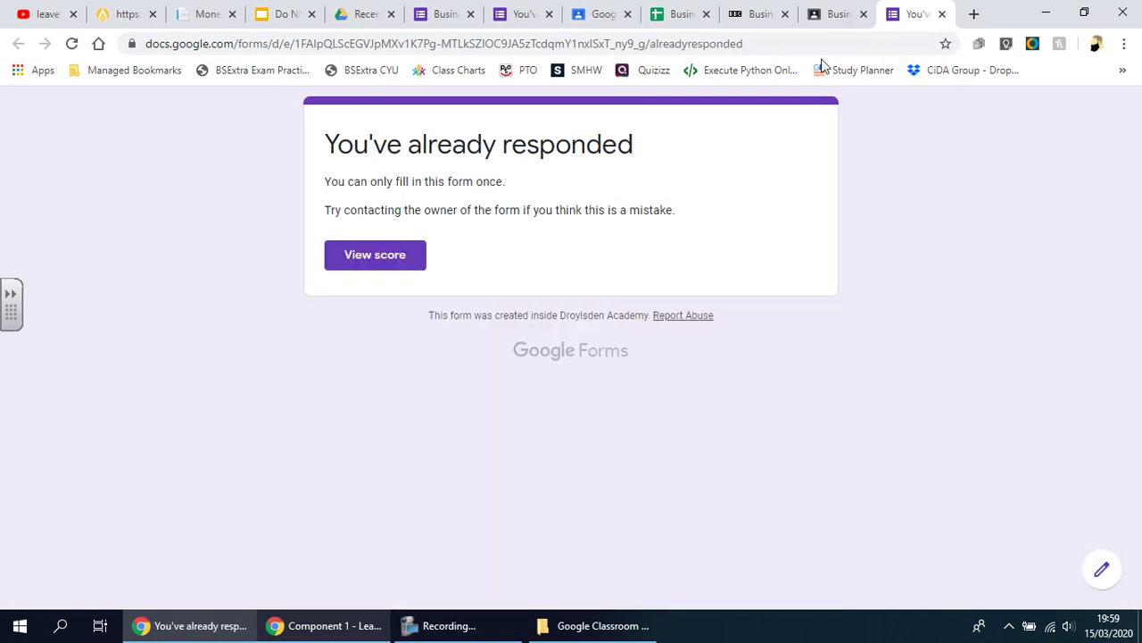
- Open the Business Growth - Assessment assignment for editing in Google Classroom and start adding a link attachment
{"action": "left_click", "coordinate": [810, 15]}
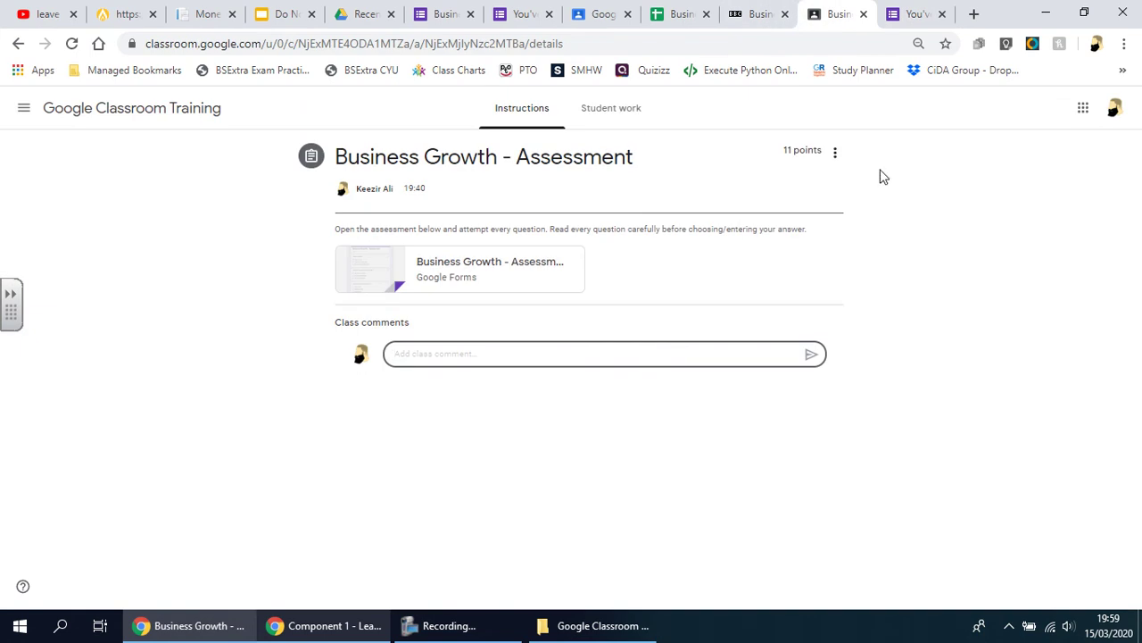
{"action": "left_click", "coordinate": [834, 153]}
{"action": "left_click", "coordinate": [803, 185]}
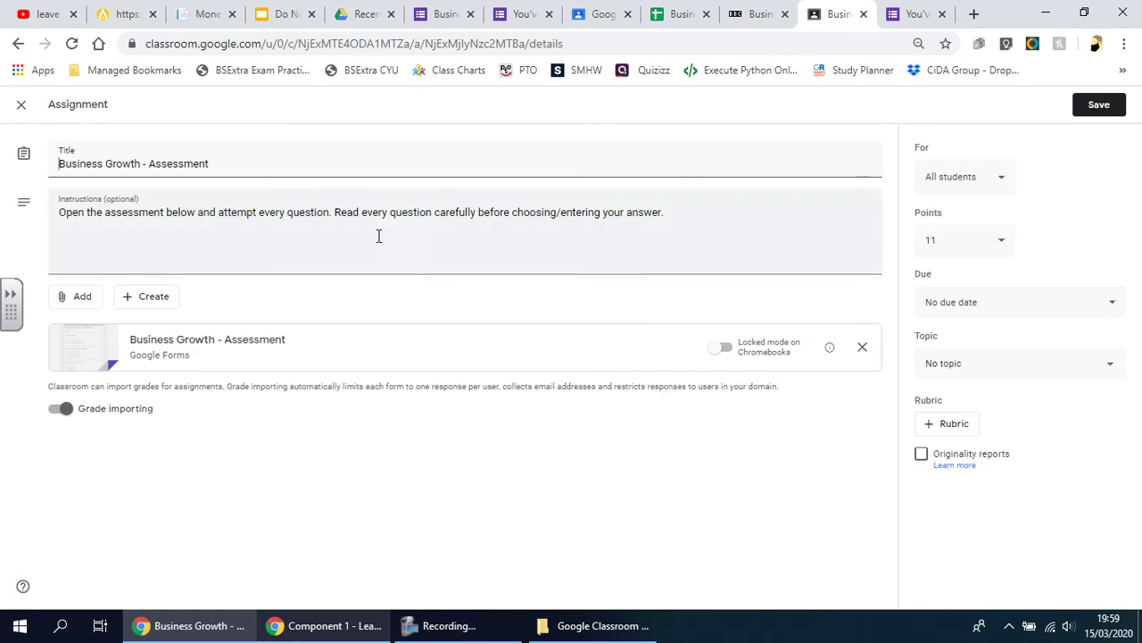
{"action": "left_click", "coordinate": [80, 300]}
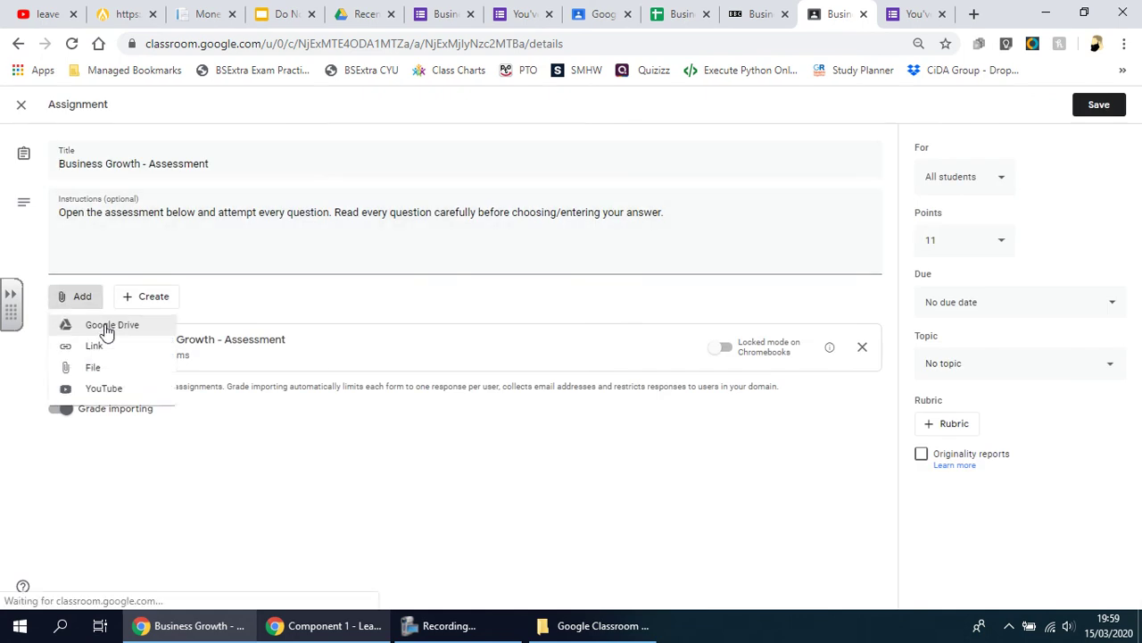
{"action": "left_click", "coordinate": [108, 346]}
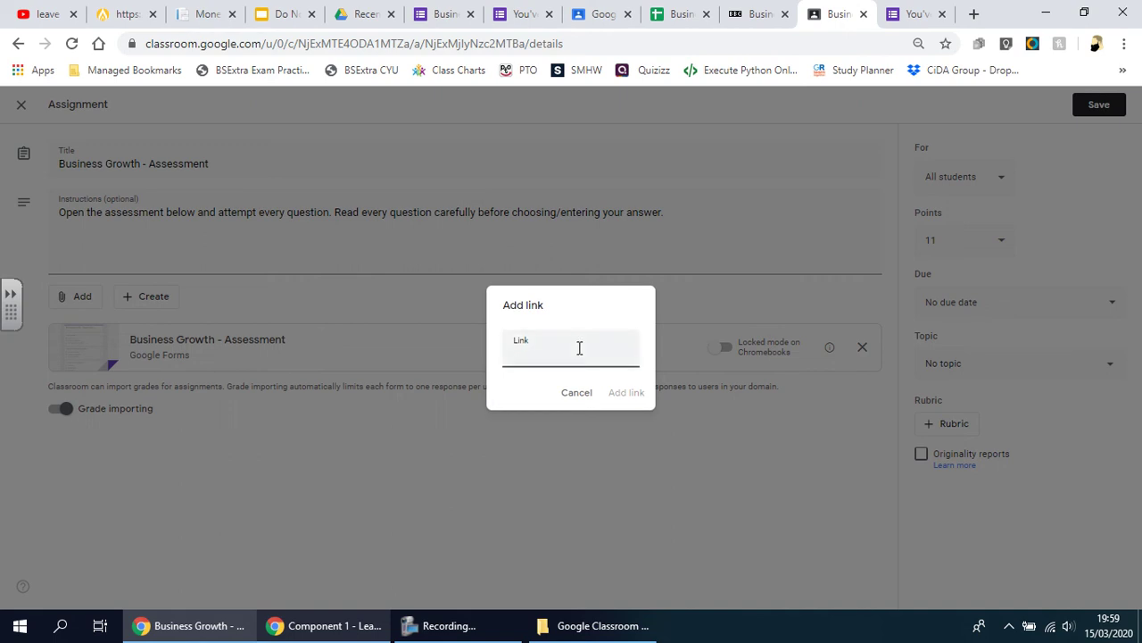
- Open the Revise page of the BBC Bitesize Business growth guide, look through its content and copy the page address
{"action": "left_click", "coordinate": [746, 18]}
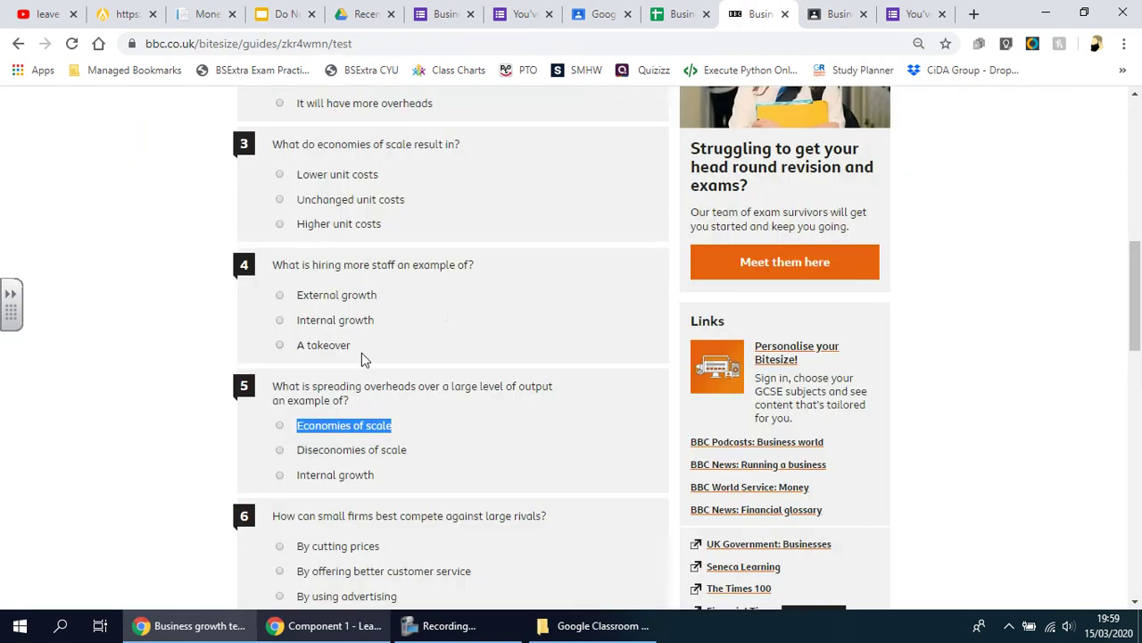
{"action": "scroll", "coordinate": [449, 363], "scroll_direction": "up", "scroll_amount": 1}
{"action": "scroll", "coordinate": [449, 363], "scroll_direction": "up", "scroll_amount": 10}
{"action": "left_click", "coordinate": [285, 487]}
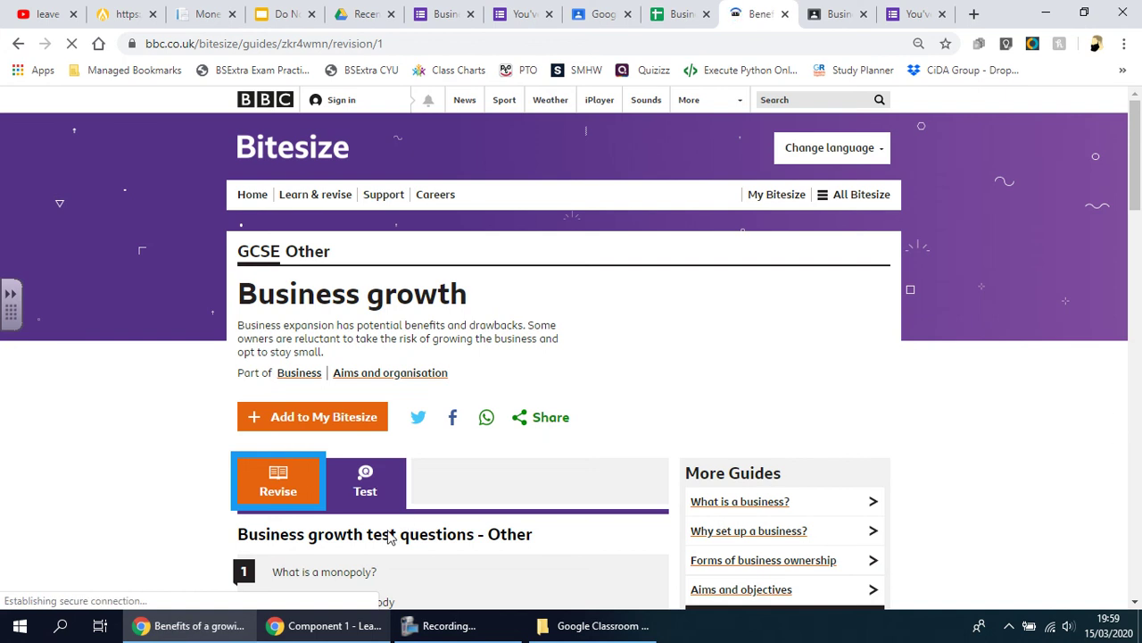
{"action": "scroll", "coordinate": [365, 500], "scroll_direction": "down", "scroll_amount": 2}
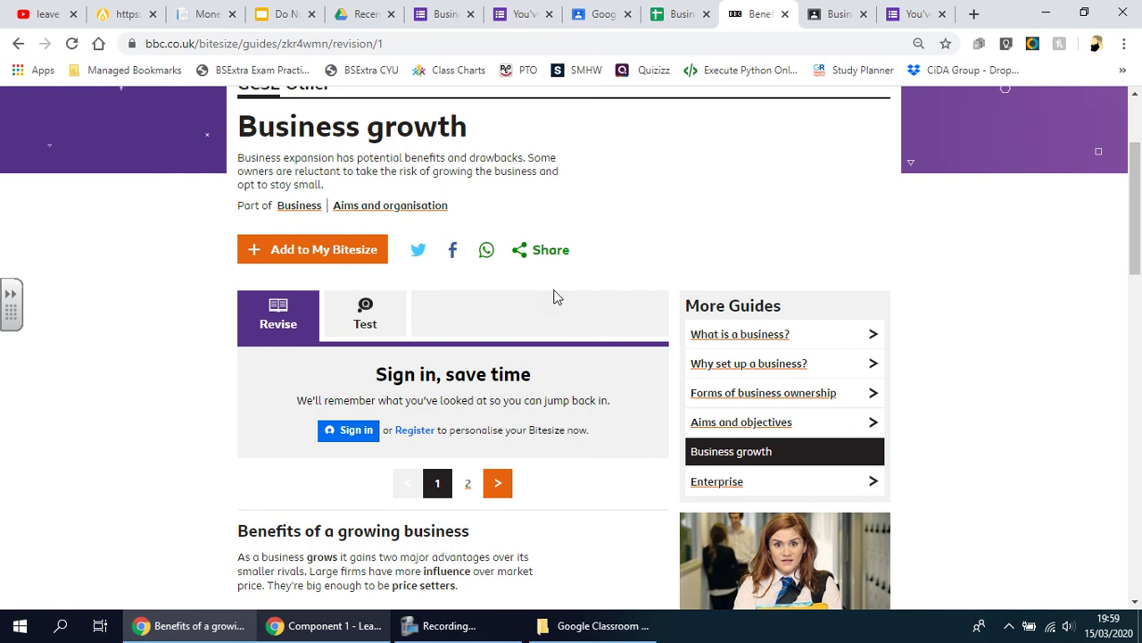
{"action": "scroll", "coordinate": [242, 195], "scroll_direction": "down", "scroll_amount": 3}
{"action": "scroll", "coordinate": [243, 198], "scroll_direction": "down", "scroll_amount": 10}
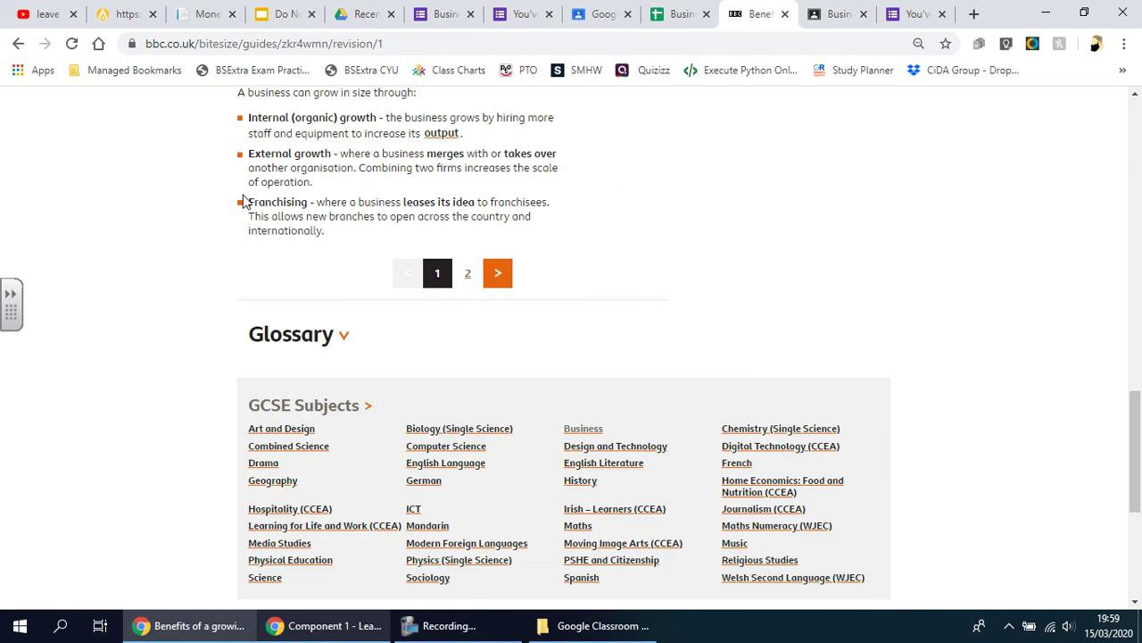
{"action": "scroll", "coordinate": [442, 227], "scroll_direction": "up", "scroll_amount": 13}
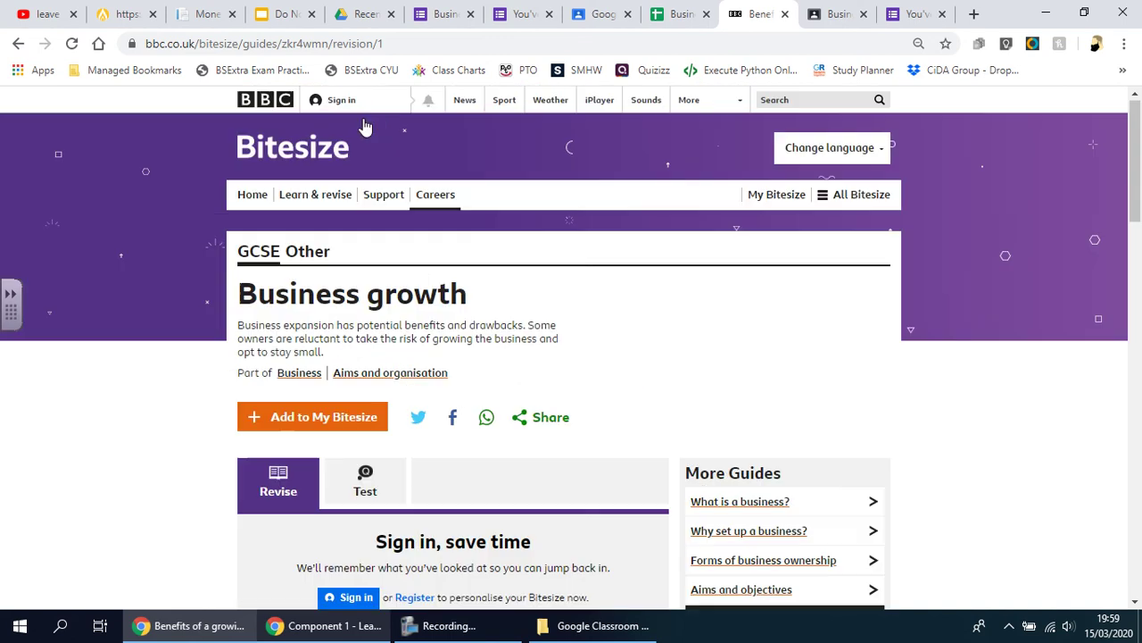
{"action": "left_click", "coordinate": [328, 46]}
{"action": "key", "text": "ctrl+c"}
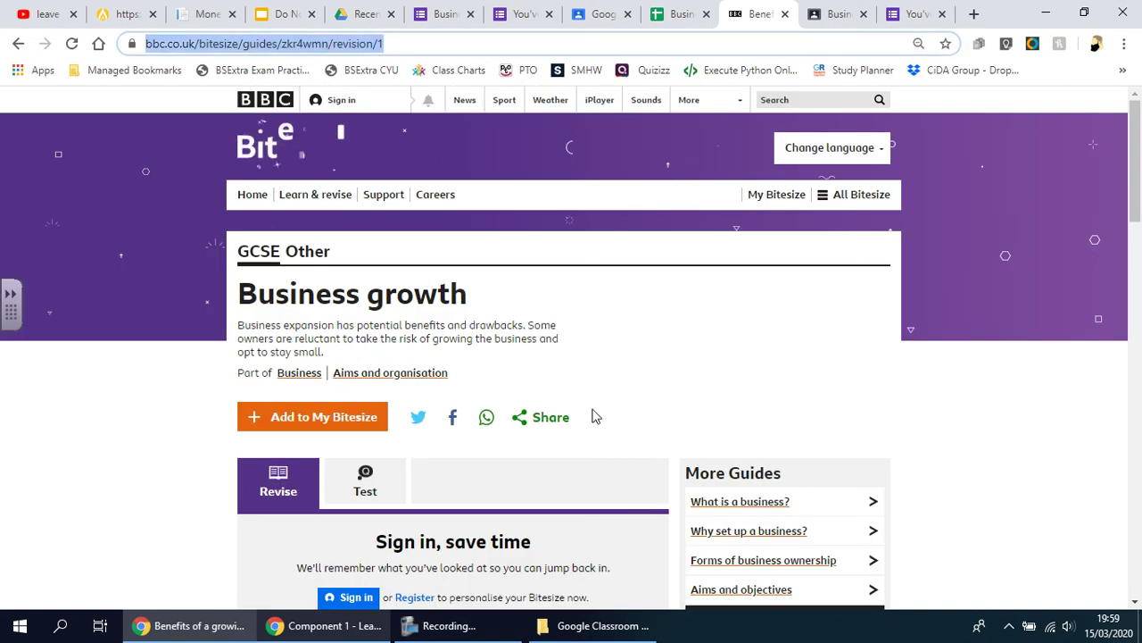
{"action": "scroll", "coordinate": [592, 414], "scroll_direction": "down", "scroll_amount": 4}
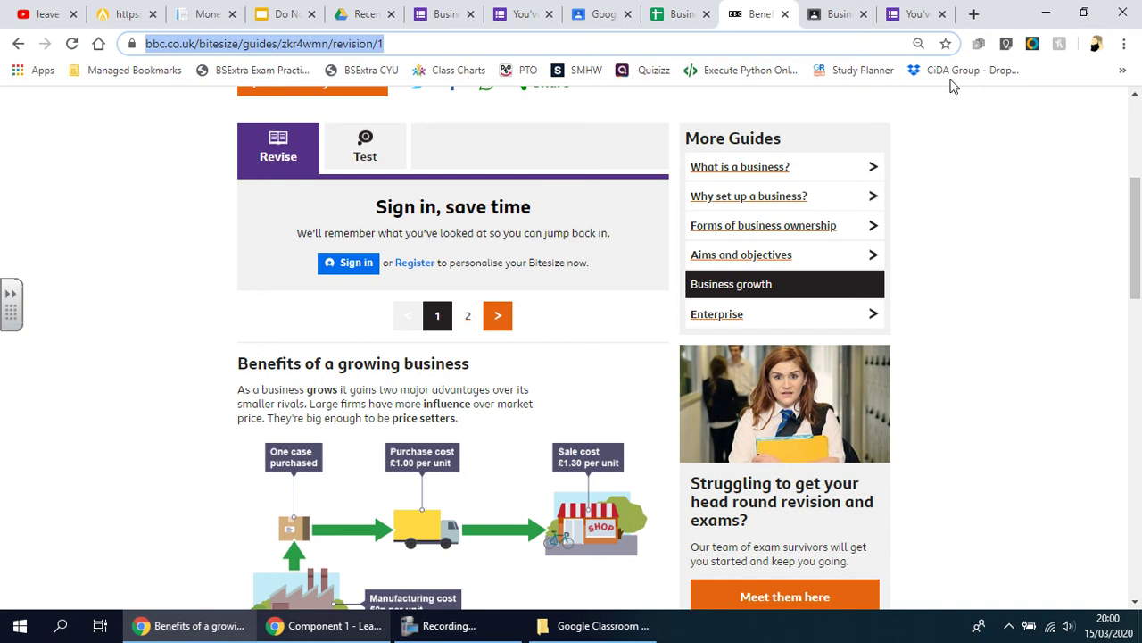
- Attach the copied BBC Bitesize revision page address as a link to the Business Growth - Assessment assignment
{"action": "left_click", "coordinate": [832, 15]}
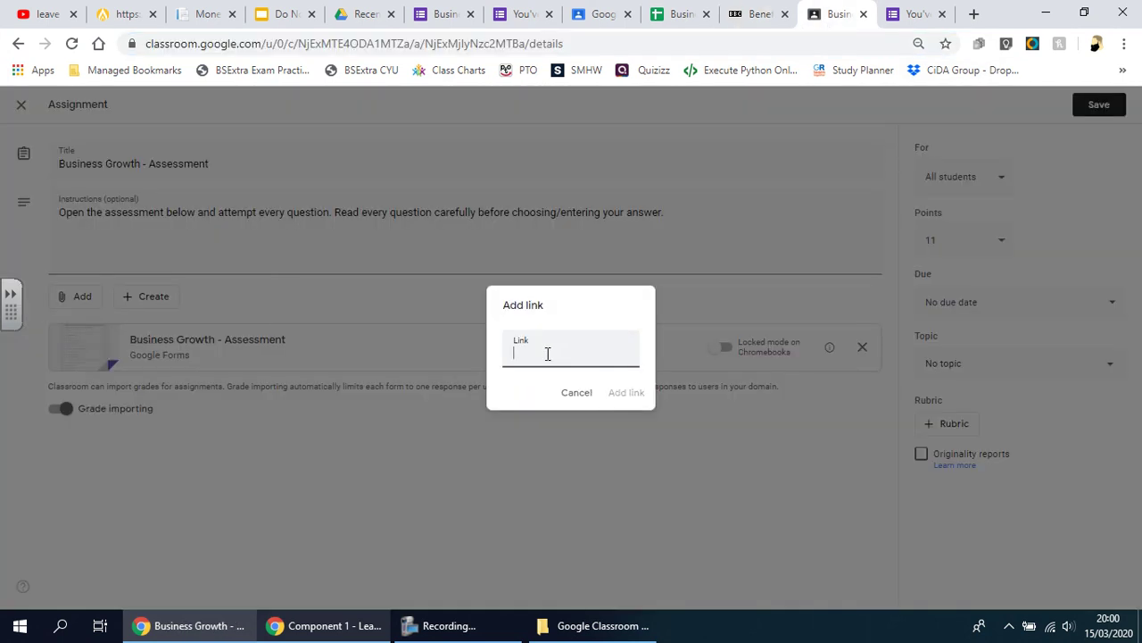
{"action": "key", "text": "ctrl+v"}
{"action": "left_click", "coordinate": [626, 395]}
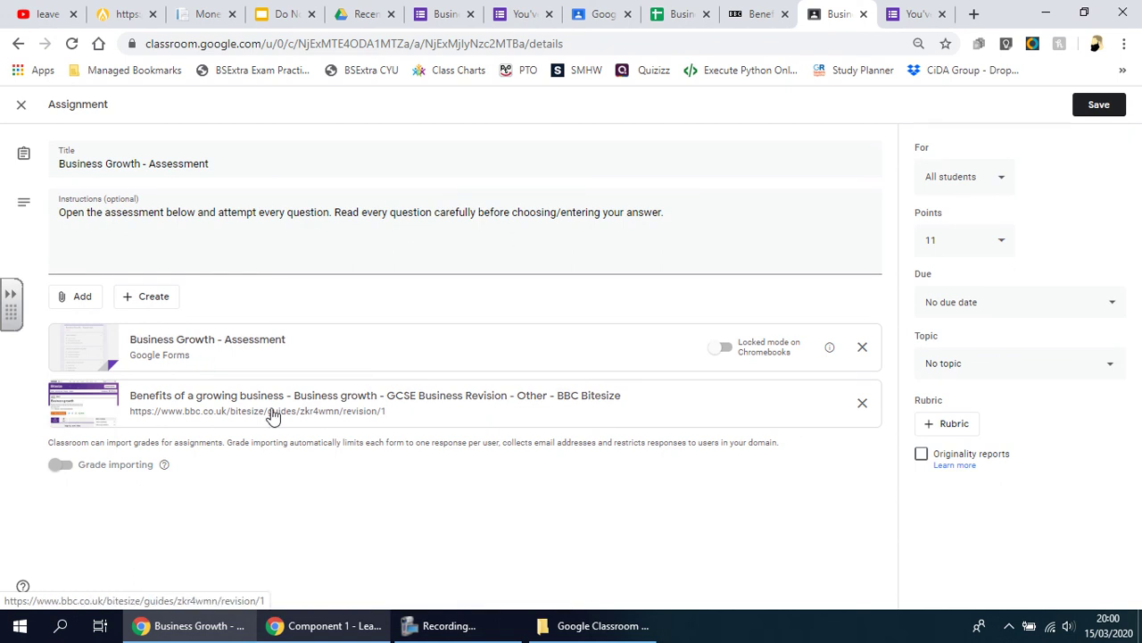
- Close the extra "You've already responded" page and show the questions of the Business Growth - Assessment form
{"action": "left_click", "coordinate": [915, 16]}
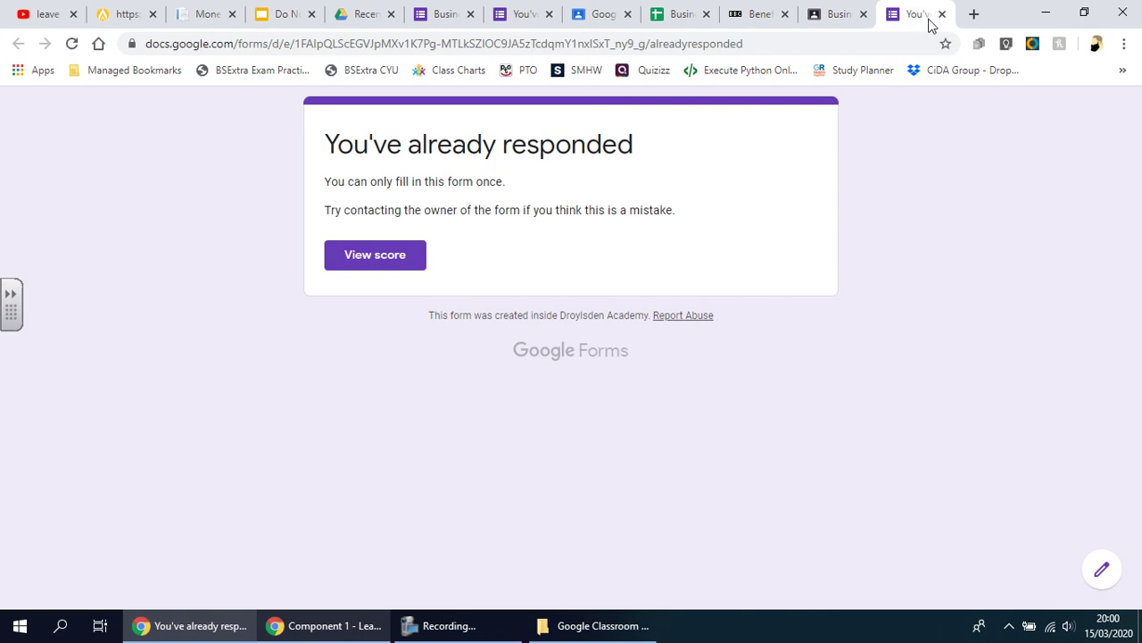
{"action": "left_click", "coordinate": [943, 14]}
{"action": "left_click", "coordinate": [487, 14]}
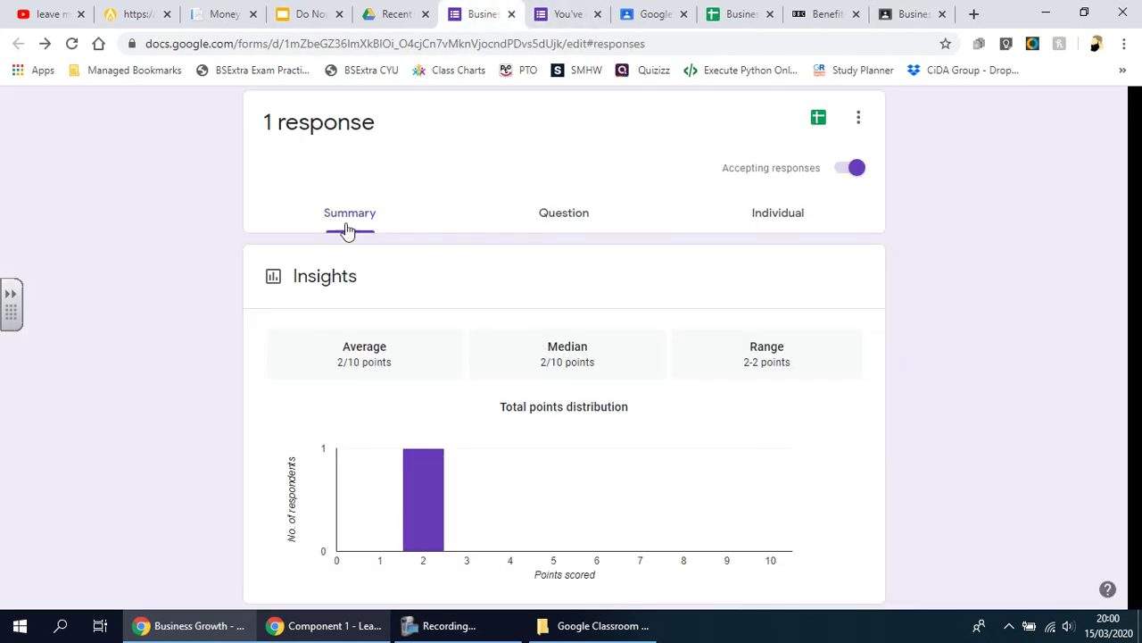
{"action": "scroll", "coordinate": [544, 229], "scroll_direction": "up", "scroll_amount": 2}
{"action": "left_click", "coordinate": [512, 161]}
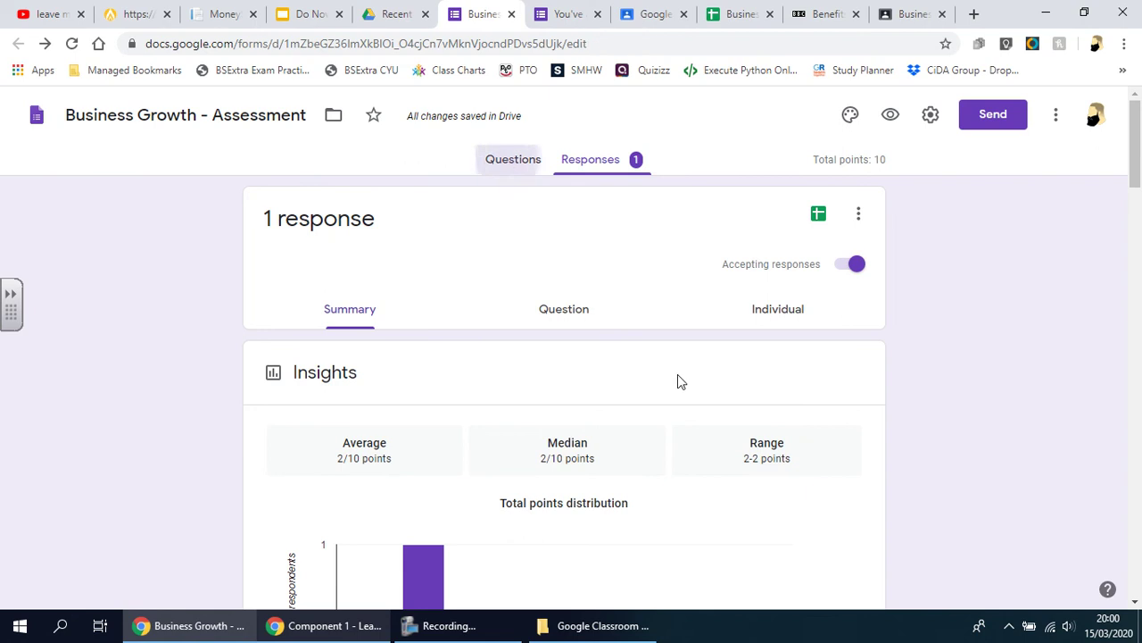
- Copy the text of question 6 about why a business would expand globally, and delete that question from the form
{"action": "scroll", "coordinate": [678, 378], "scroll_direction": "down", "scroll_amount": 8}
{"action": "left_click", "coordinate": [678, 378]}
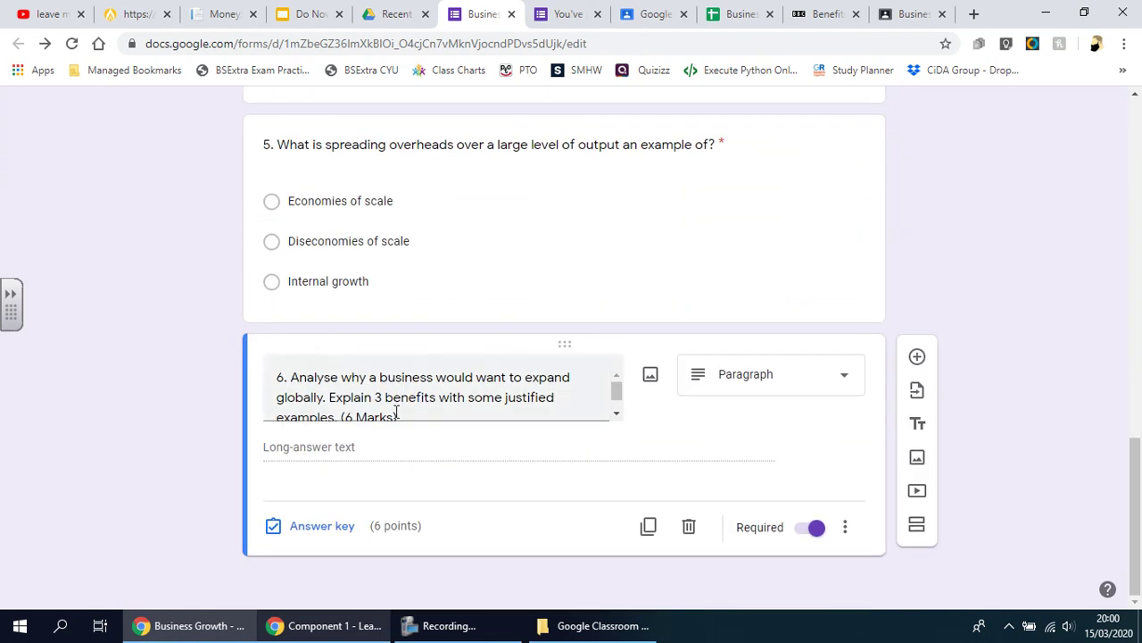
{"action": "triple_click", "coordinate": [410, 415]}
{"action": "right_click", "coordinate": [350, 394]}
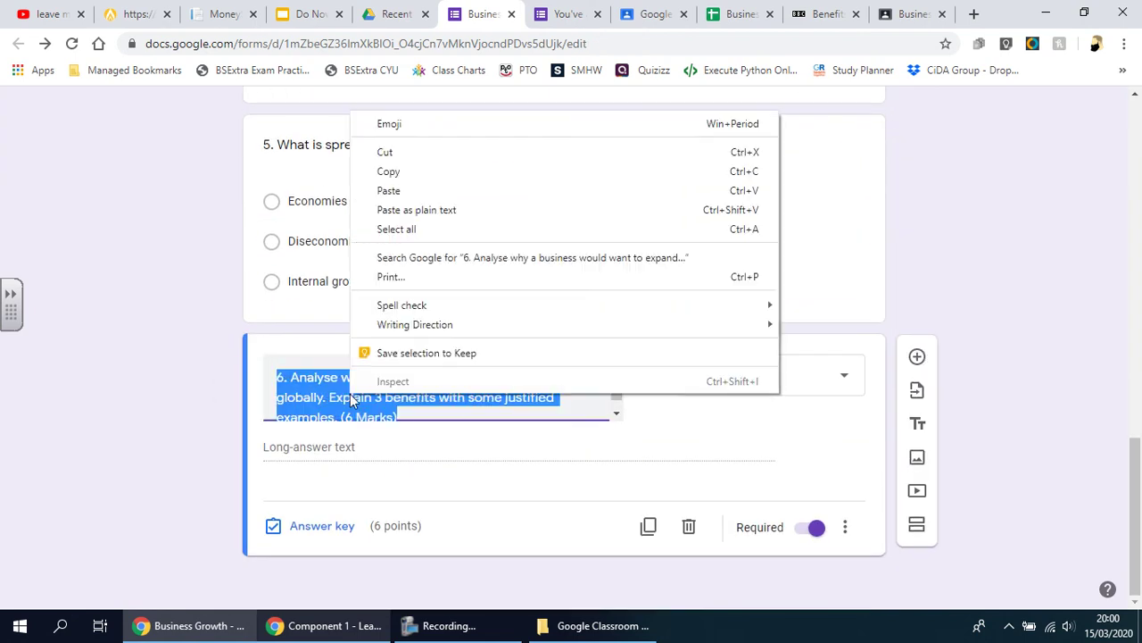
{"action": "left_click", "coordinate": [379, 174]}
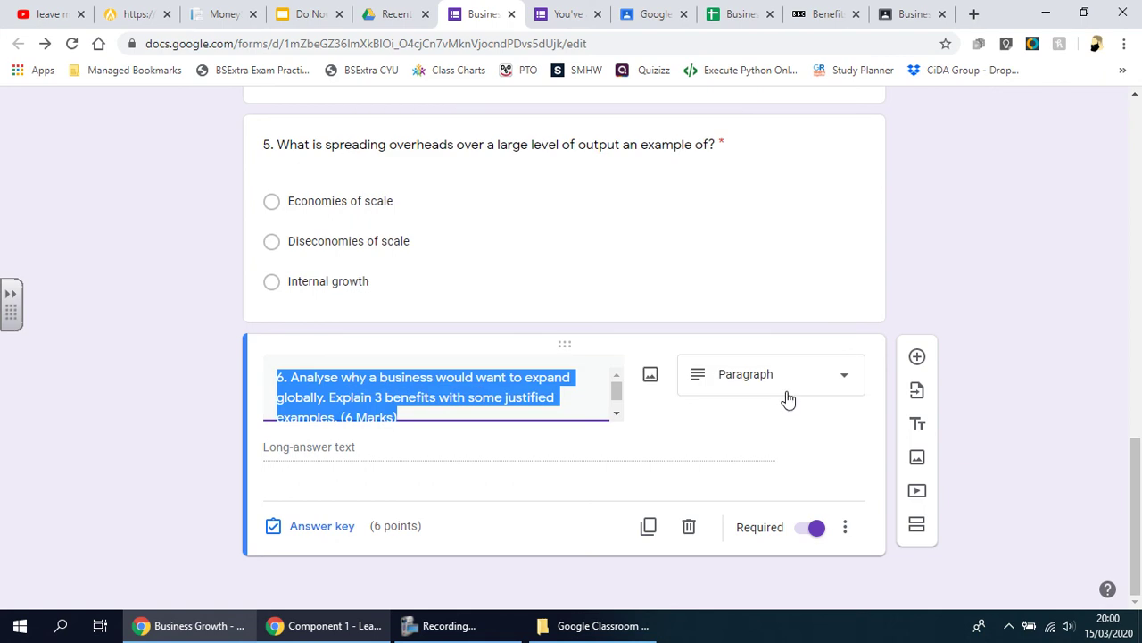
{"action": "left_click", "coordinate": [689, 529]}
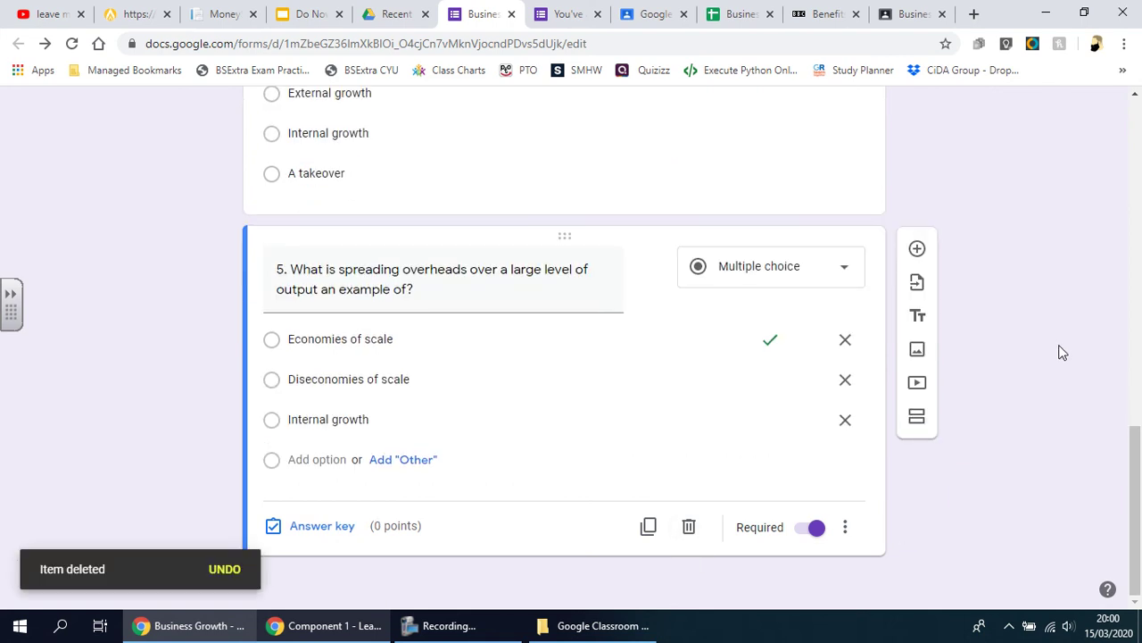
- Check the form's total points and the points assigned to each remaining question
{"action": "scroll", "coordinate": [1058, 353], "scroll_direction": "up", "scroll_amount": 15}
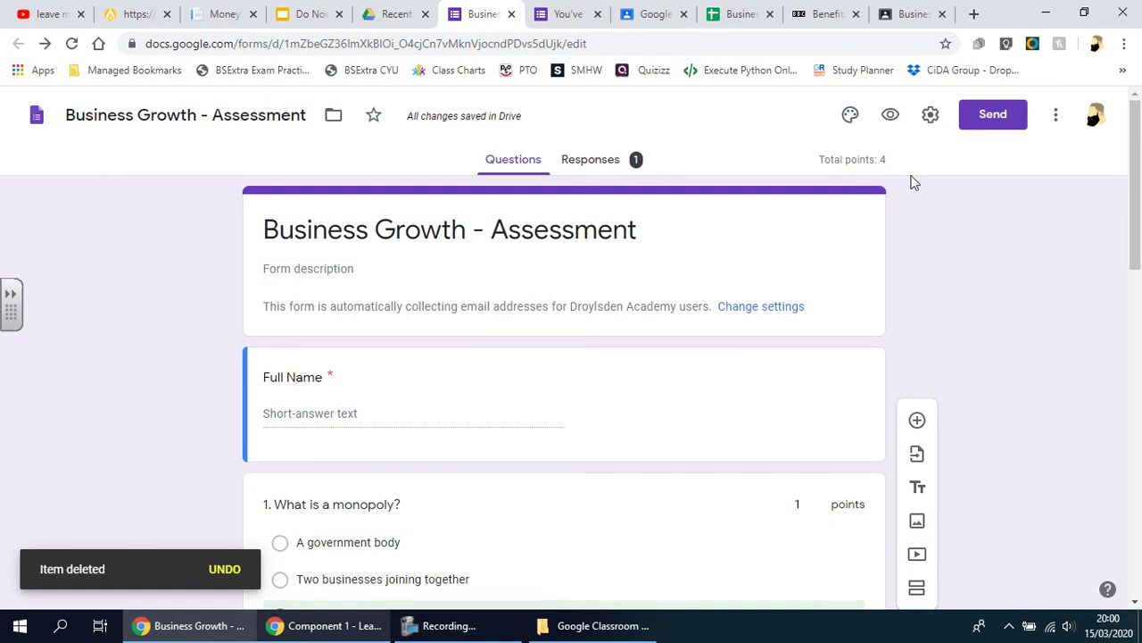
{"action": "scroll", "coordinate": [849, 352], "scroll_direction": "down", "scroll_amount": 5}
{"action": "scroll", "coordinate": [852, 359], "scroll_direction": "up", "scroll_amount": 3}
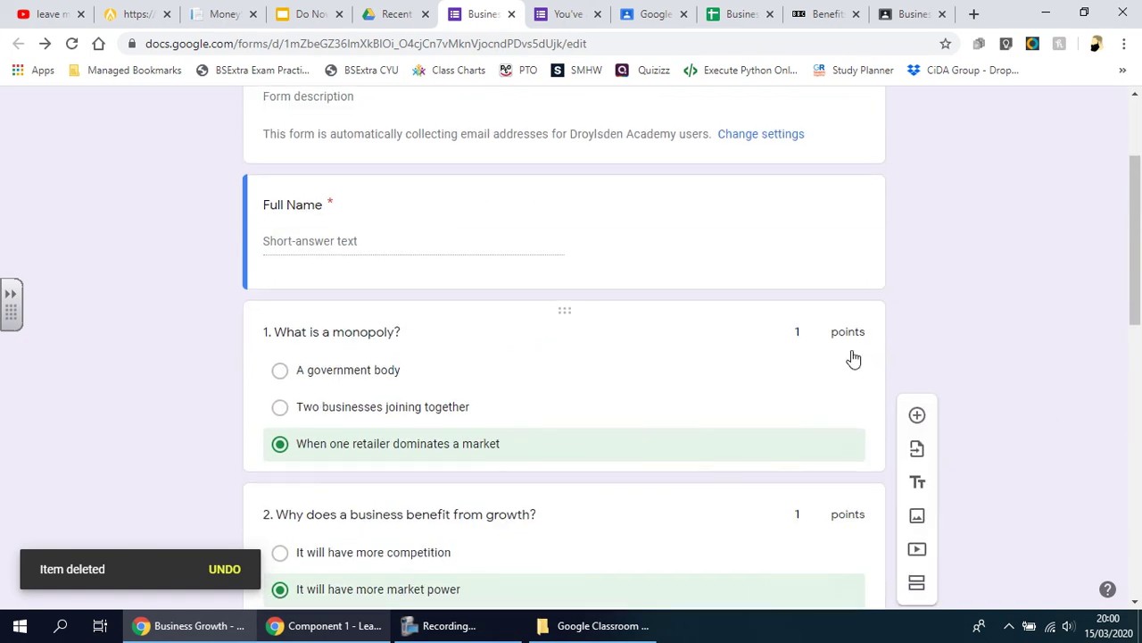
{"action": "scroll", "coordinate": [854, 357], "scroll_direction": "down", "scroll_amount": 7}
{"action": "scroll", "coordinate": [637, 562], "scroll_direction": "up", "scroll_amount": 10}
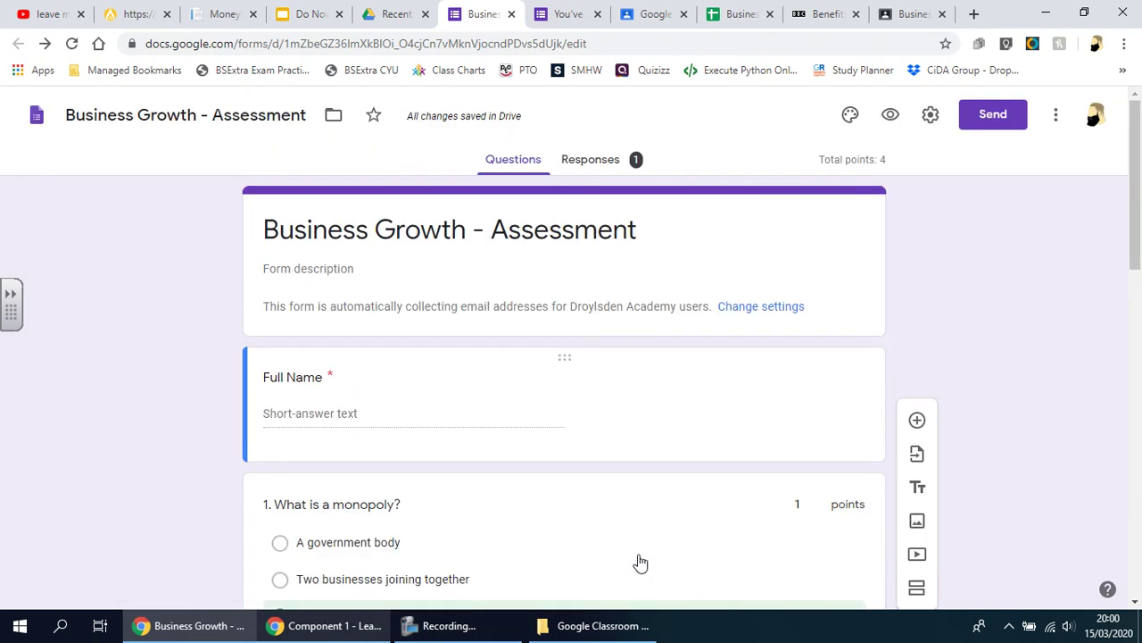
{"action": "scroll", "coordinate": [637, 561], "scroll_direction": "down", "scroll_amount": 3}
{"action": "scroll", "coordinate": [637, 561], "scroll_direction": "up", "scroll_amount": 3}
{"action": "scroll", "coordinate": [639, 483], "scroll_direction": "down", "scroll_amount": 5}
{"action": "scroll", "coordinate": [639, 482], "scroll_direction": "down", "scroll_amount": 6}
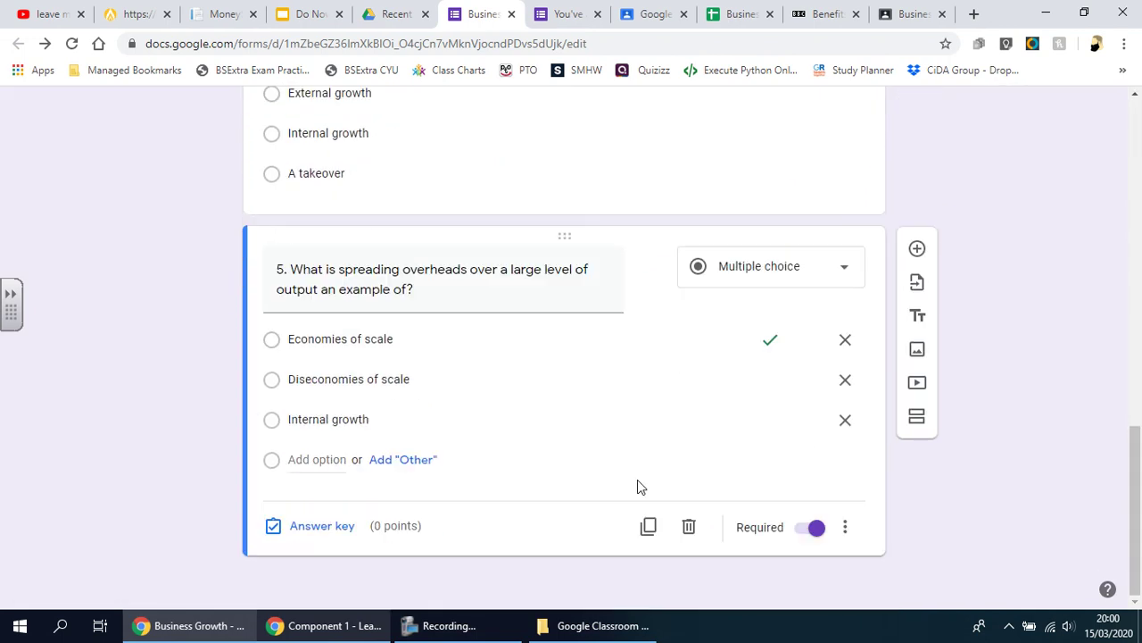
- Set question 5 on spreading overheads to 1 point in its answer key, and check the form's total points
{"action": "left_click", "coordinate": [332, 529]}
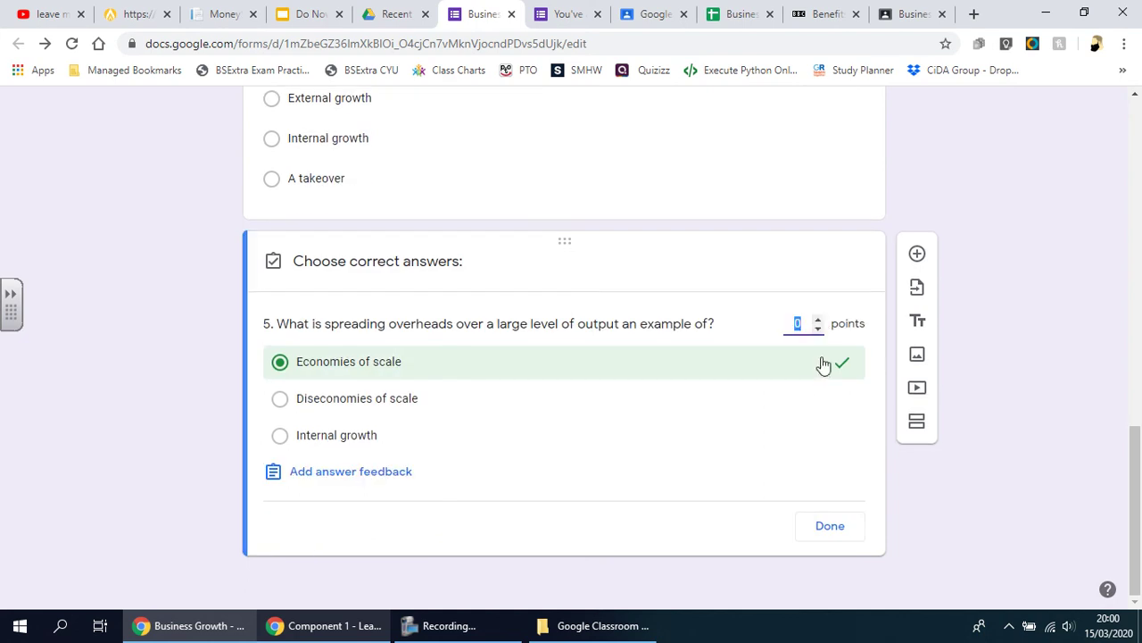
{"action": "left_click", "coordinate": [817, 320]}
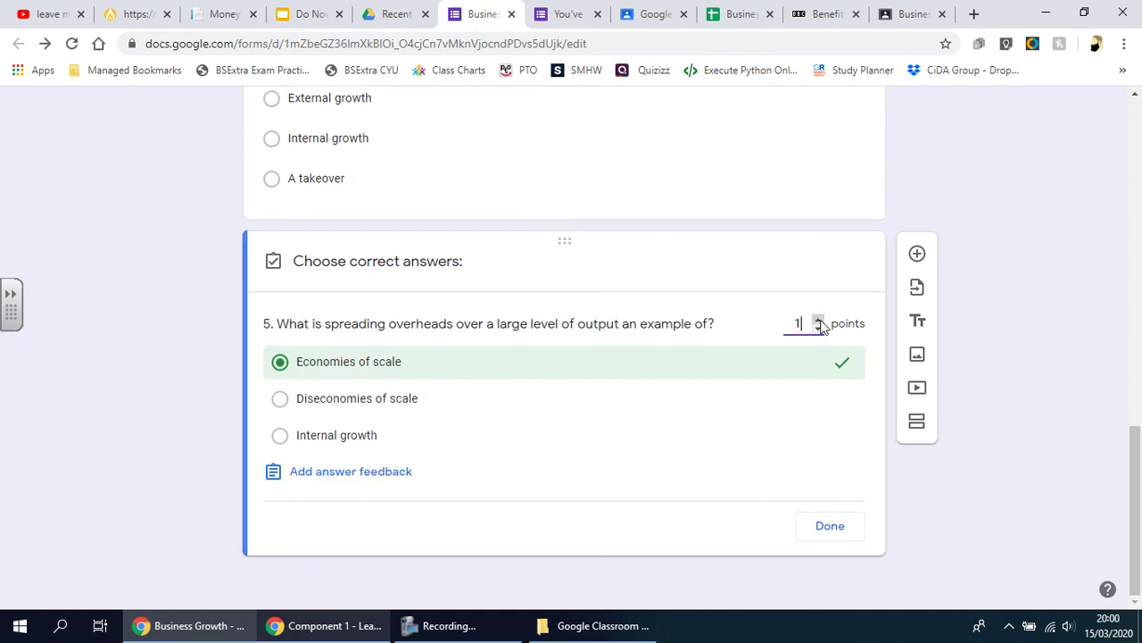
{"action": "left_click", "coordinate": [841, 535]}
{"action": "scroll", "coordinate": [1031, 350], "scroll_direction": "up", "scroll_amount": 3}
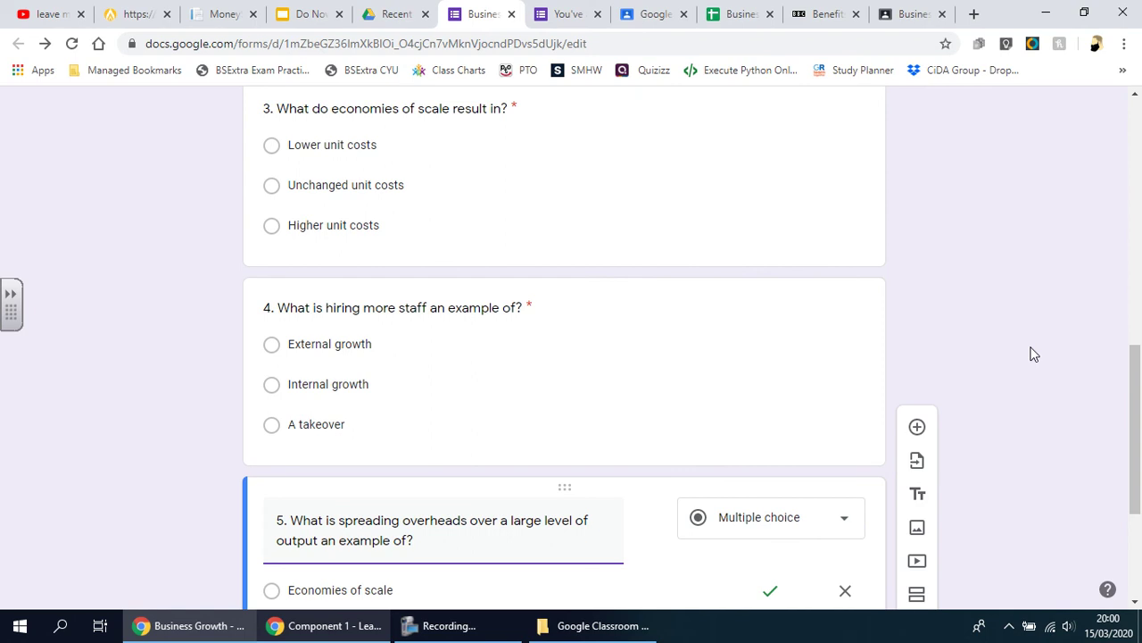
{"action": "scroll", "coordinate": [1031, 354], "scroll_direction": "up", "scroll_amount": 10}
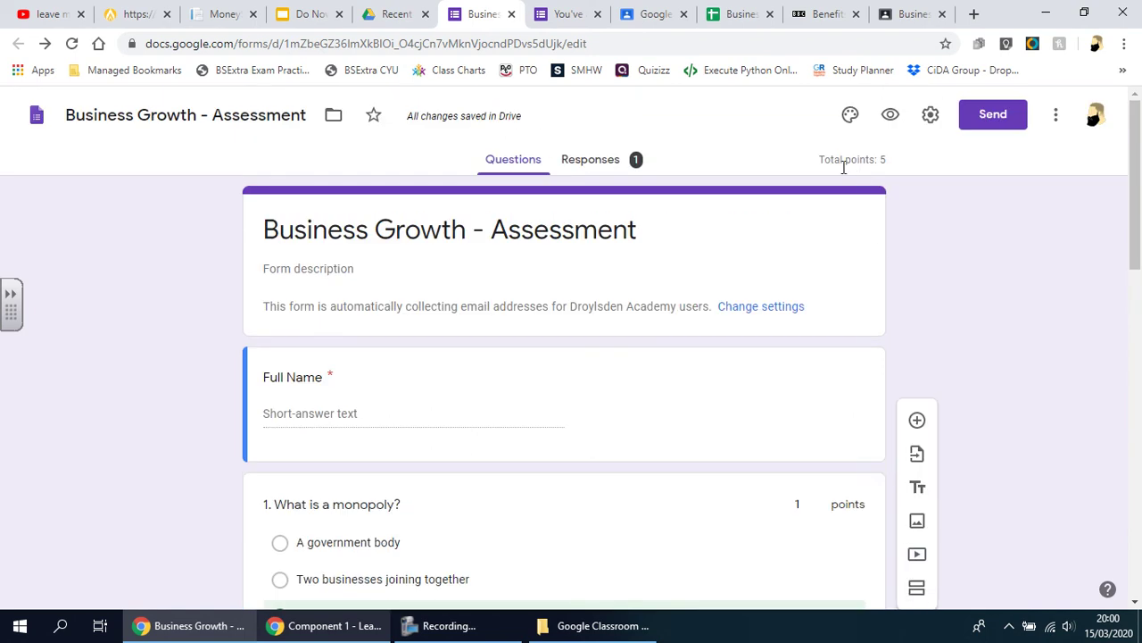
- Review the summary of responses for the whole assessment, including the insights and question 5, and return to the questions
{"action": "left_click", "coordinate": [617, 162]}
{"action": "scroll", "coordinate": [712, 369], "scroll_direction": "down", "scroll_amount": 20}
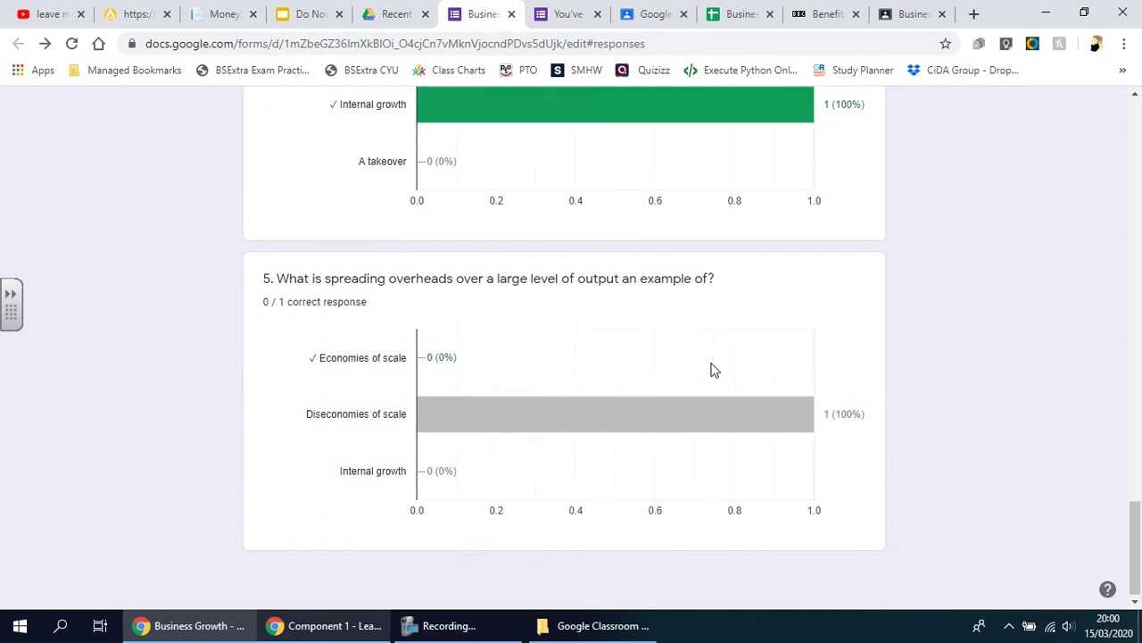
{"action": "scroll", "coordinate": [713, 369], "scroll_direction": "up", "scroll_amount": 18}
{"action": "scroll", "coordinate": [712, 370], "scroll_direction": "up", "scroll_amount": 2}
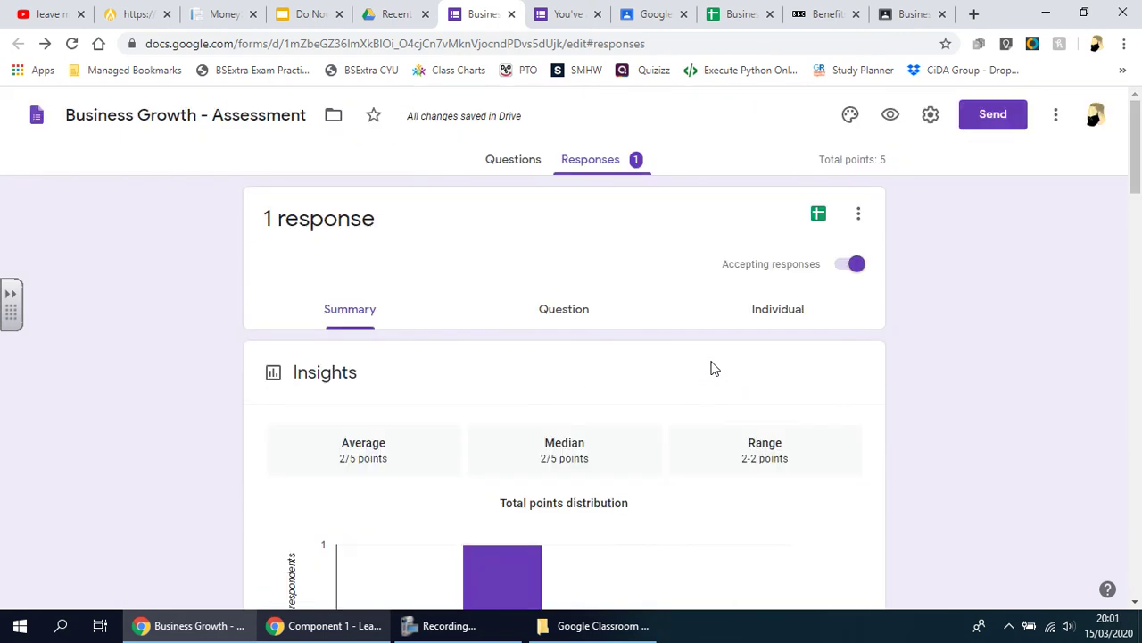
{"action": "left_click", "coordinate": [531, 163]}
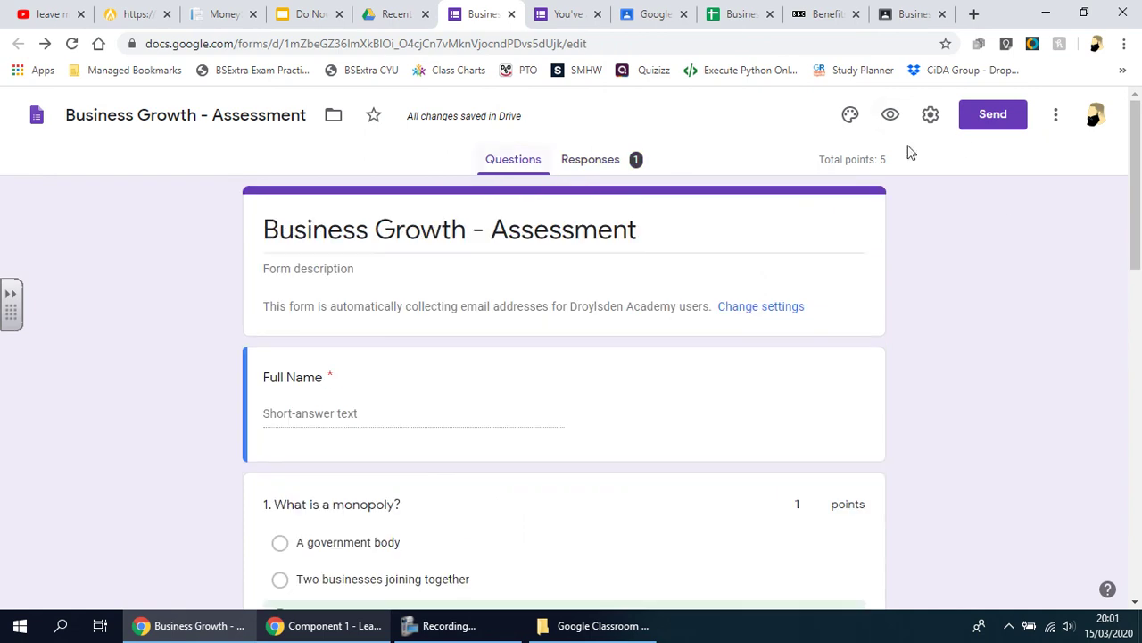
- View the respondent's score for the submitted assessment, review the marked answers and close the score page
{"action": "left_click", "coordinate": [892, 119]}
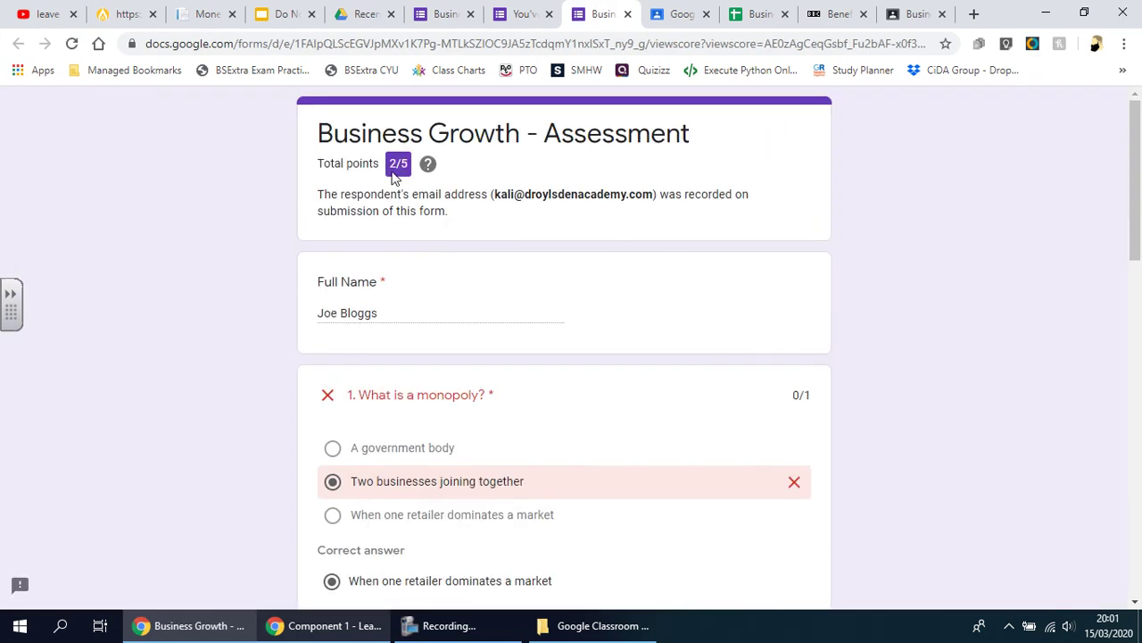
{"action": "scroll", "coordinate": [857, 379], "scroll_direction": "down", "scroll_amount": 10}
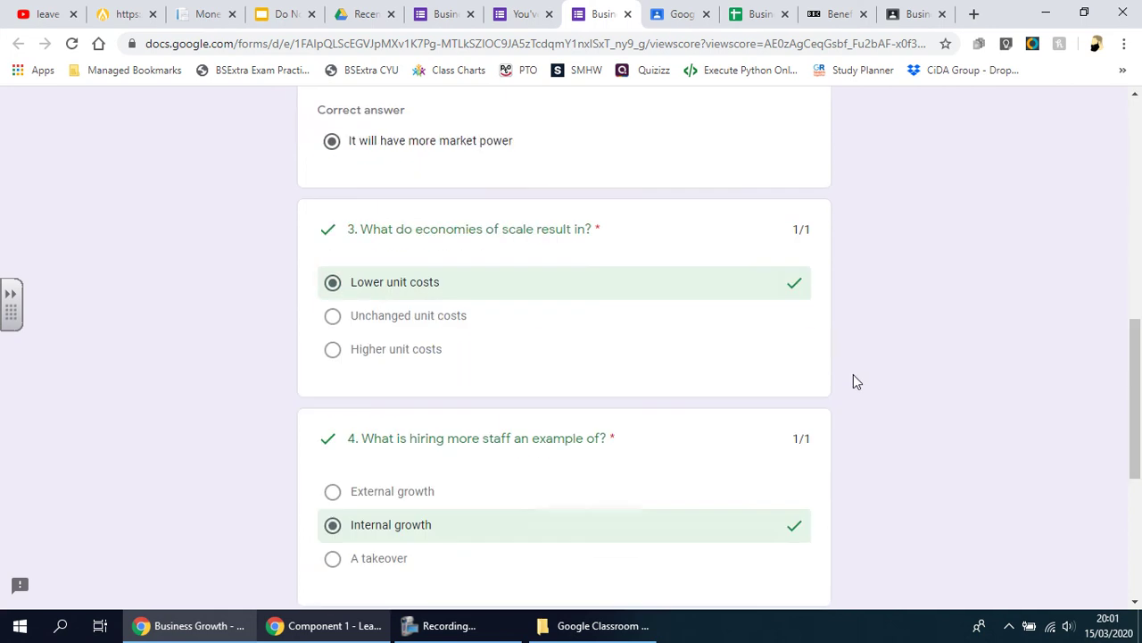
{"action": "scroll", "coordinate": [853, 379], "scroll_direction": "up", "scroll_amount": 5}
{"action": "scroll", "coordinate": [852, 385], "scroll_direction": "up", "scroll_amount": 5}
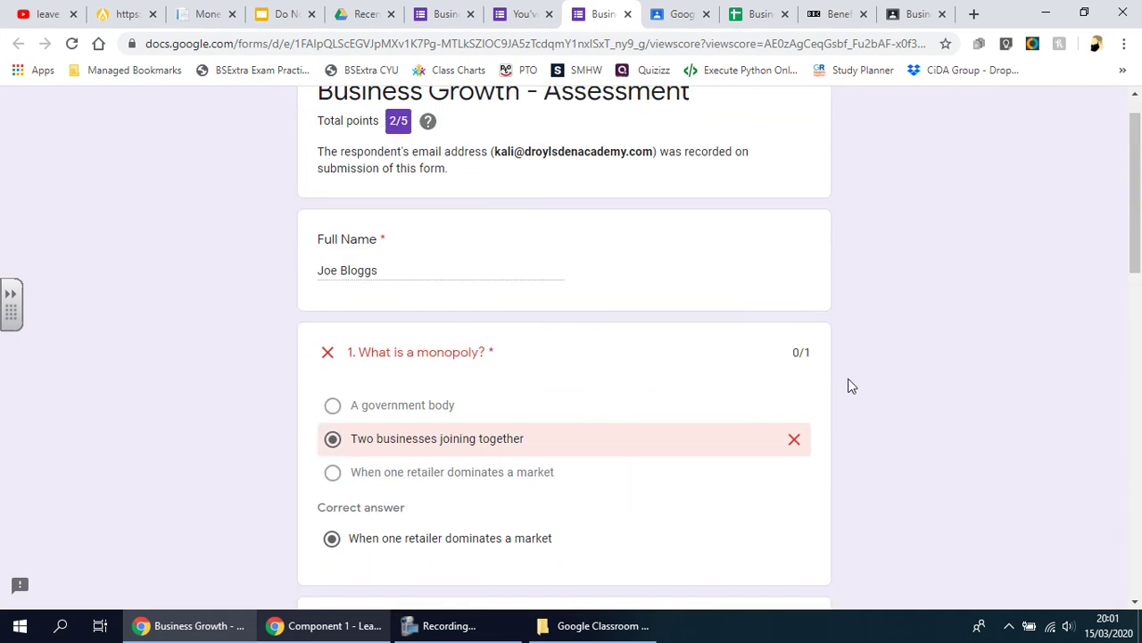
{"action": "left_click", "coordinate": [628, 14]}
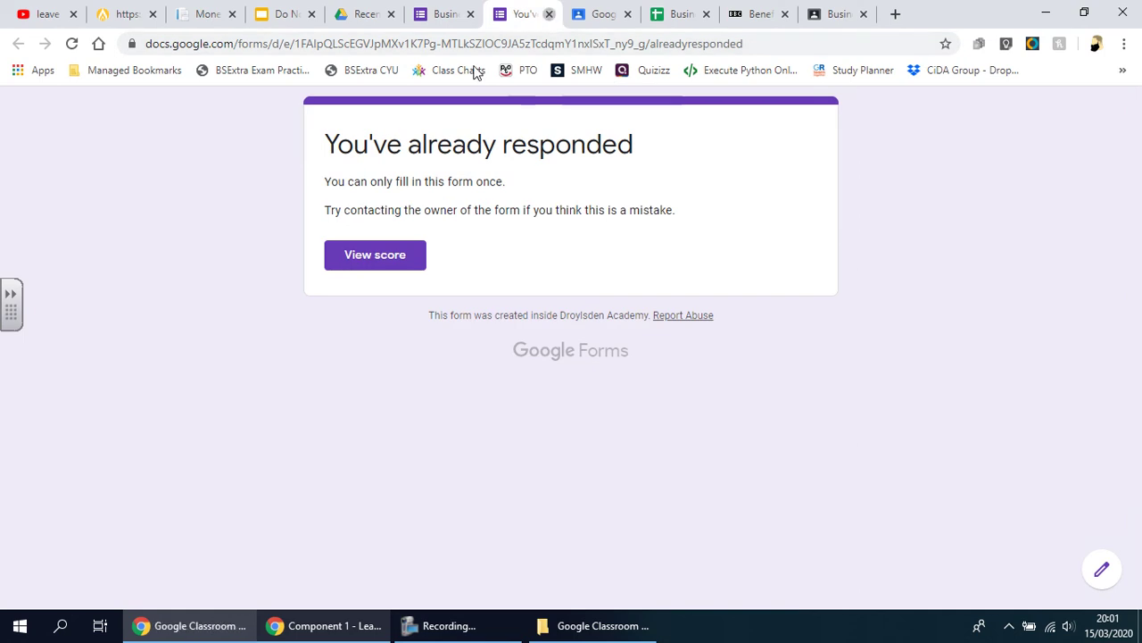
- Close the response page, save the Business Growth - Assessment assignment in Google Classroom, and return to the Google Classroom Training class's classwork
{"action": "left_click", "coordinate": [549, 14]}
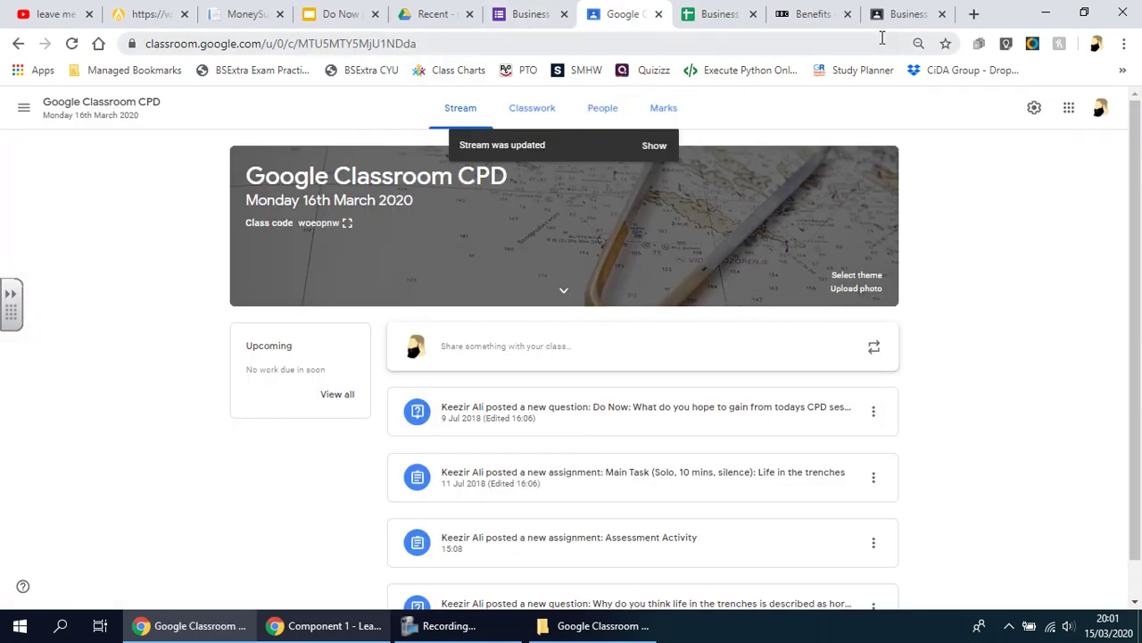
{"action": "left_click", "coordinate": [890, 18]}
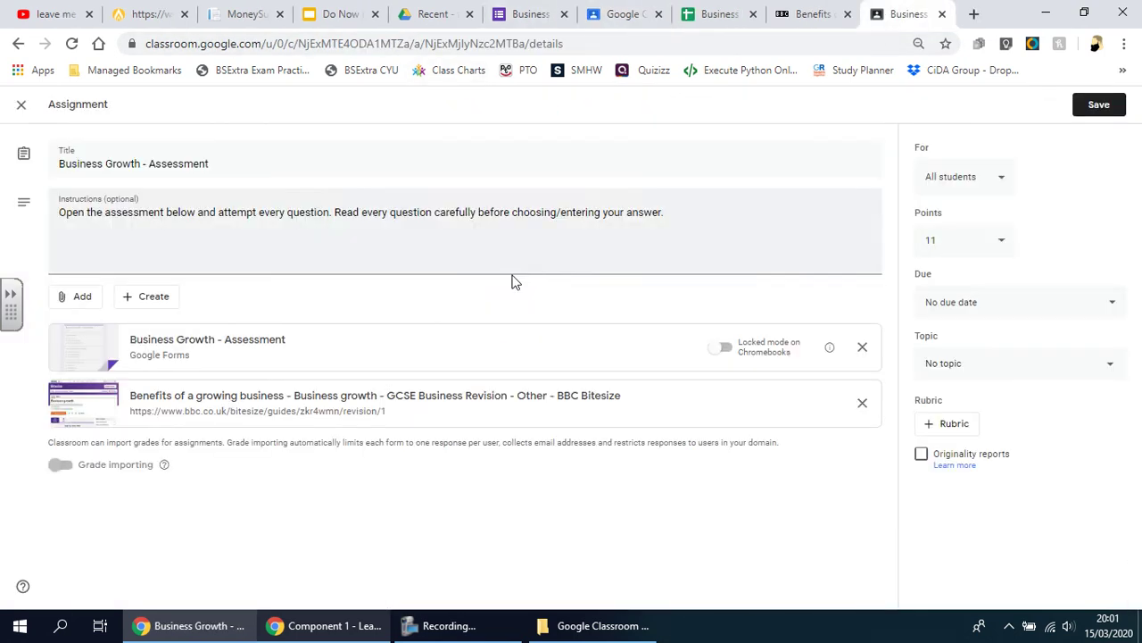
{"action": "left_click", "coordinate": [1098, 117]}
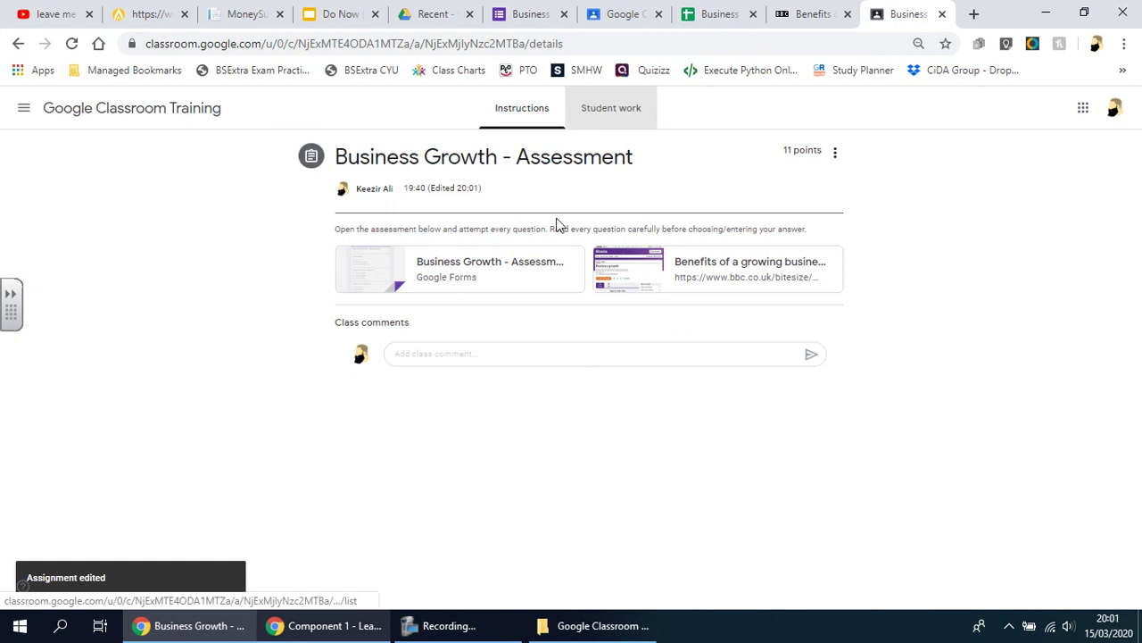
{"action": "left_click", "coordinate": [189, 124]}
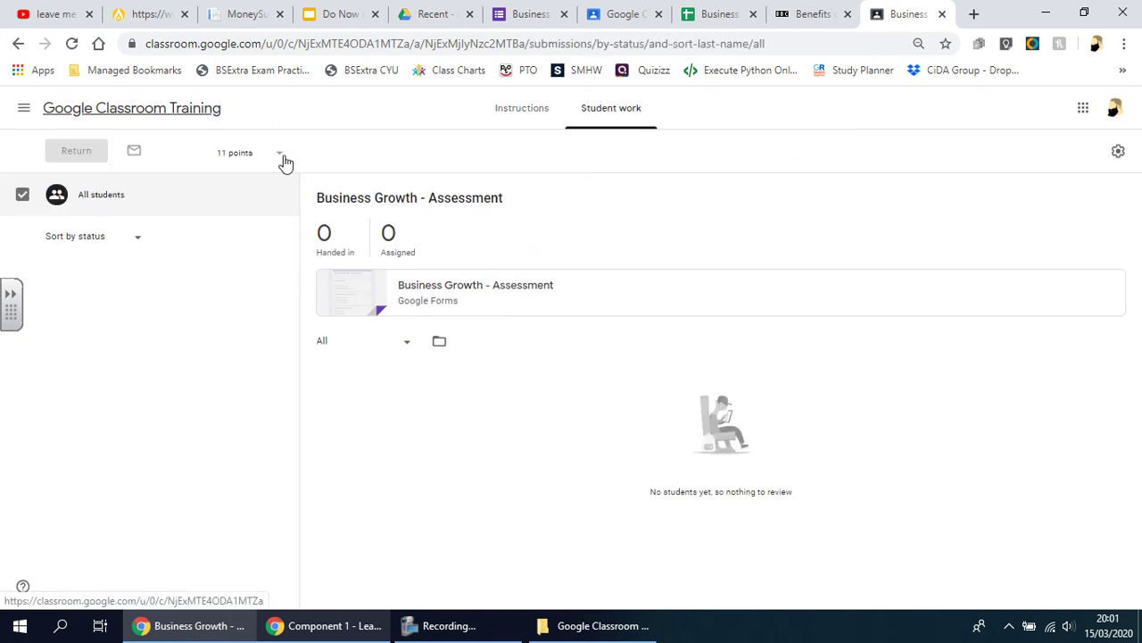
{"action": "left_click", "coordinate": [532, 128]}
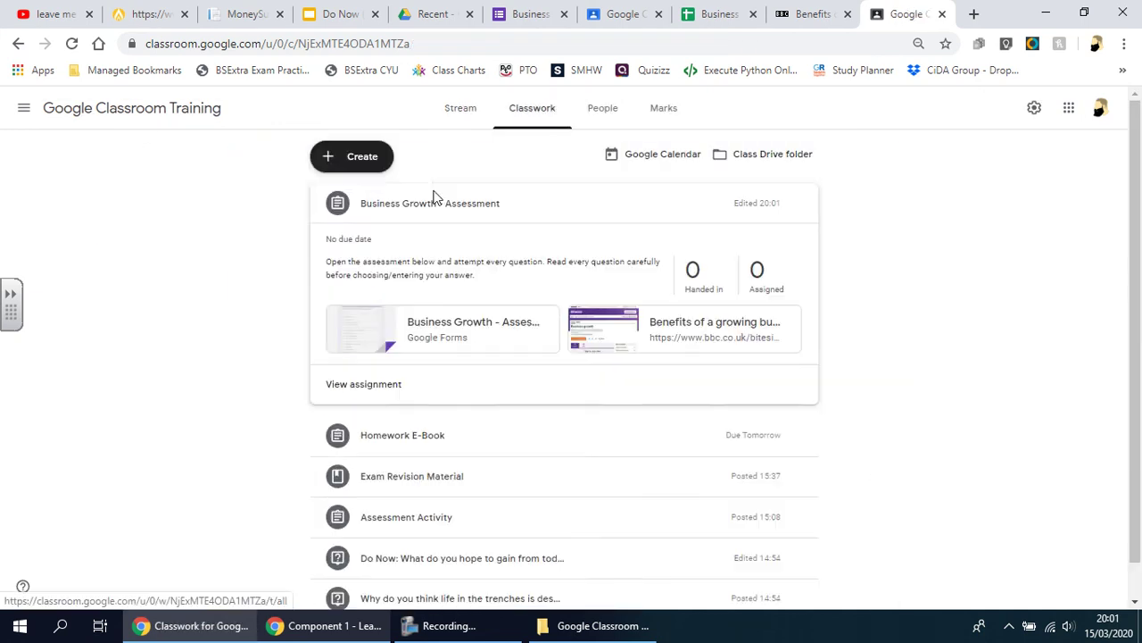
{"action": "left_click", "coordinate": [357, 159]}
{"action": "left_click", "coordinate": [384, 216]}
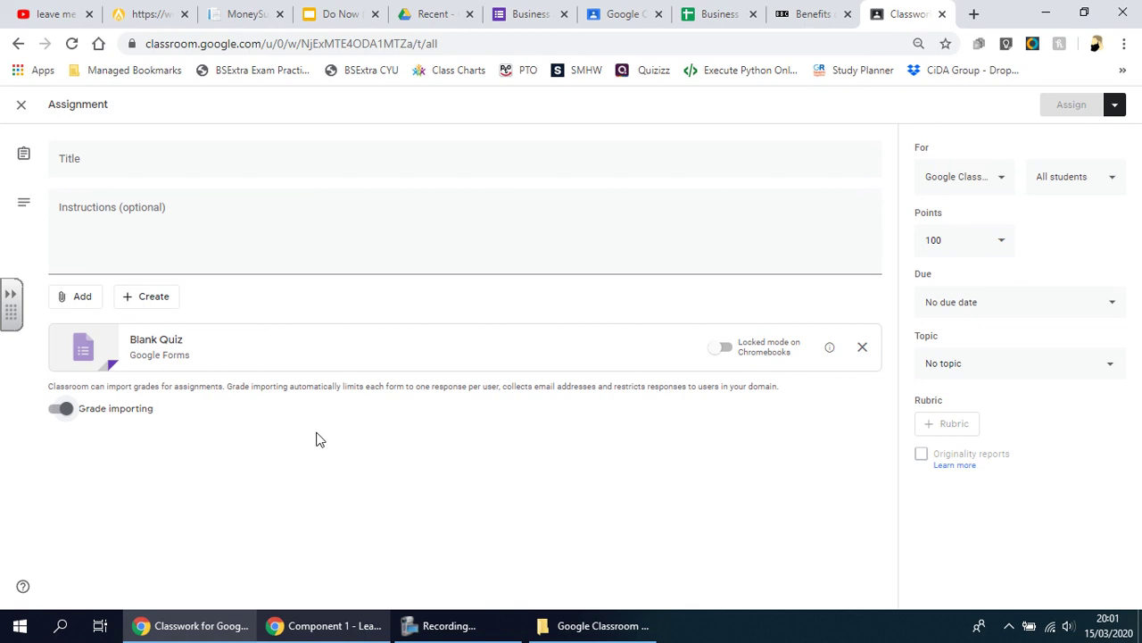
{"action": "left_click", "coordinate": [99, 159]}
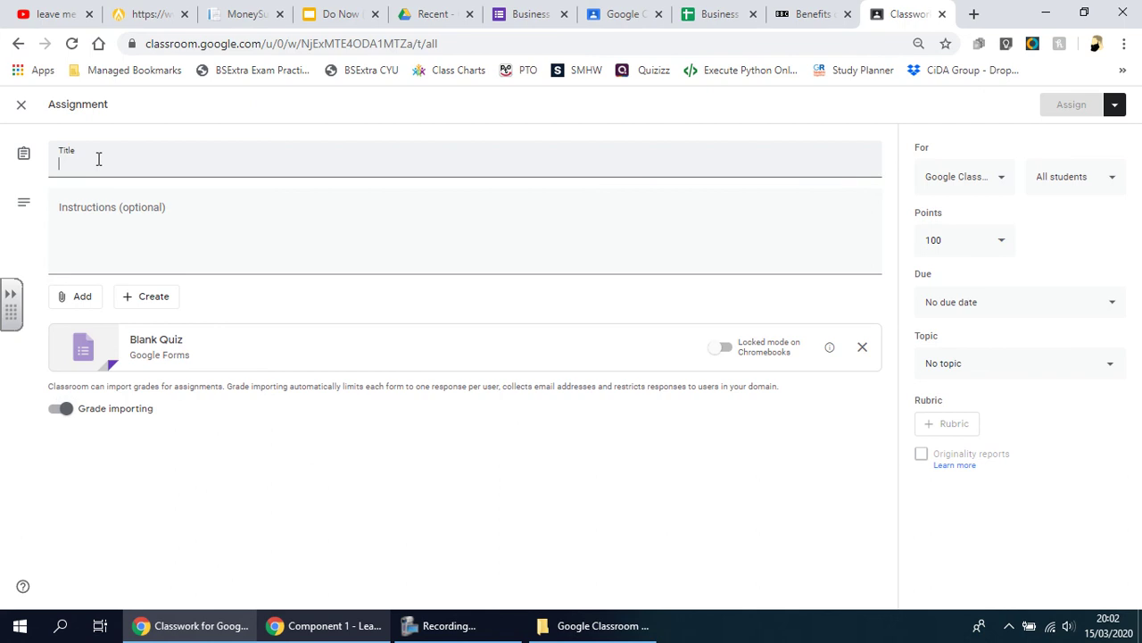
{"action": "left_click", "coordinate": [21, 107]}
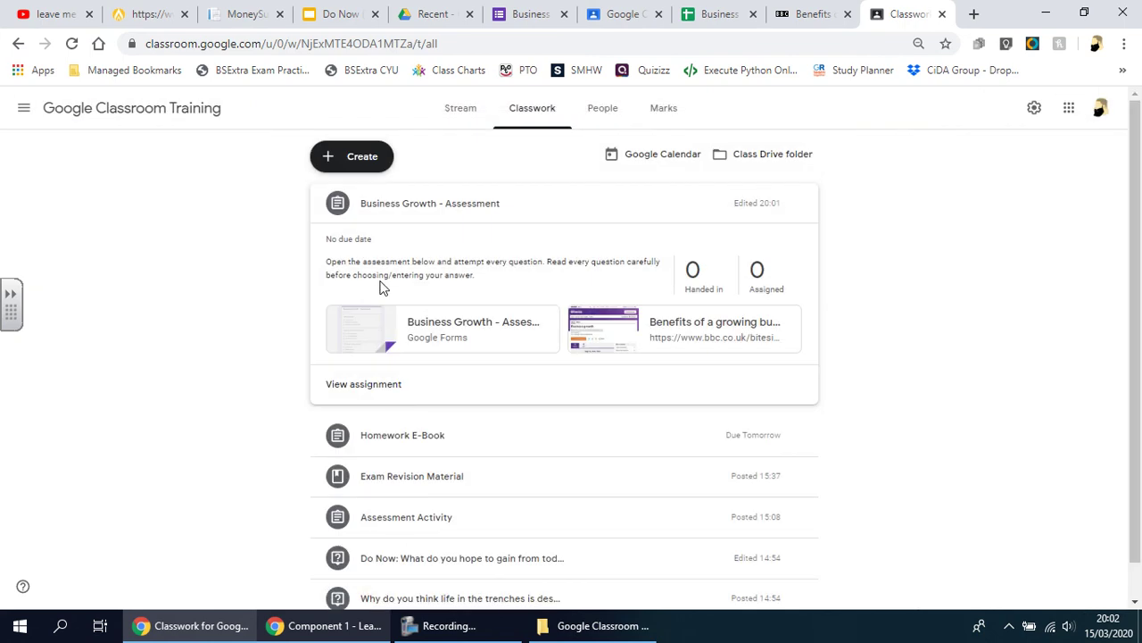
- Create a new quiz assignment in the class and open its attached Blank Quiz form for editing
{"action": "left_click", "coordinate": [376, 160]}
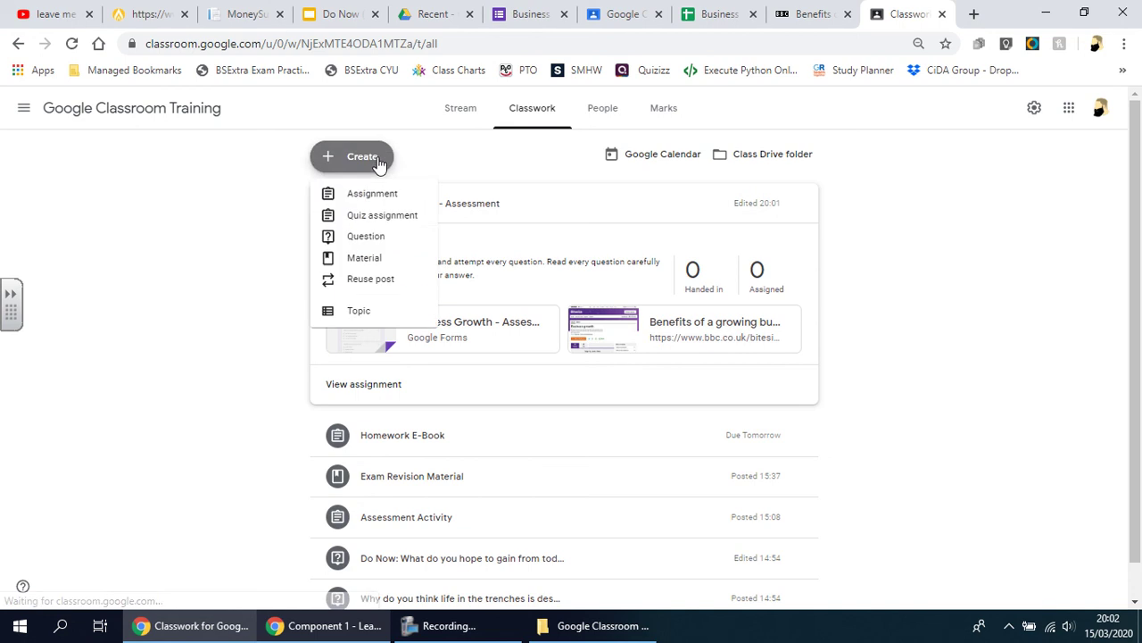
{"action": "left_click", "coordinate": [395, 217]}
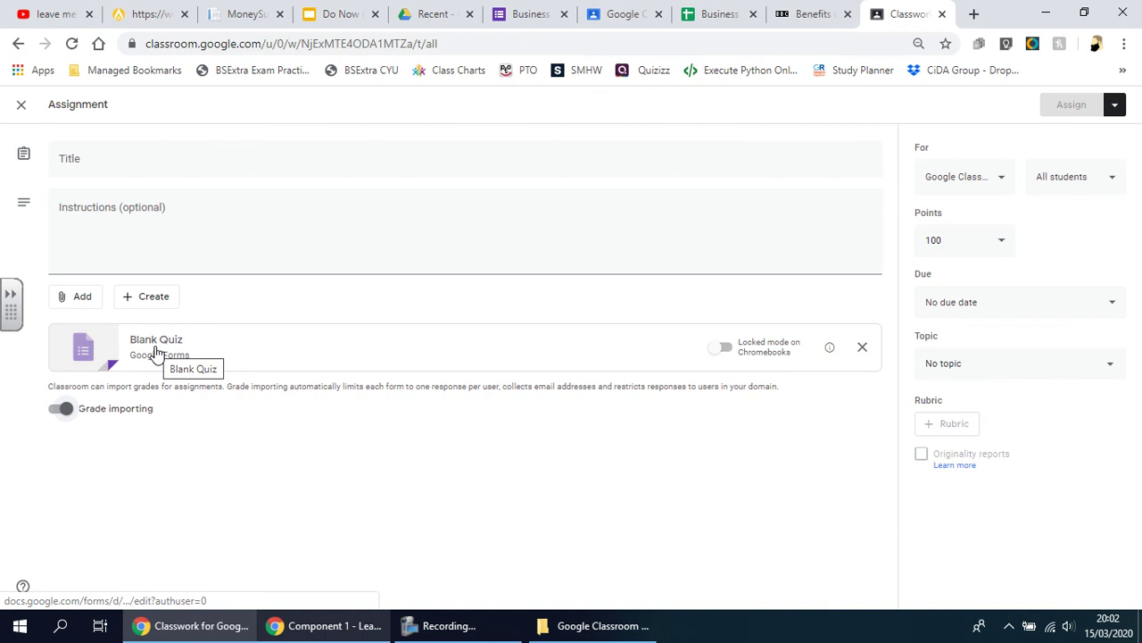
{"action": "left_click", "coordinate": [155, 349]}
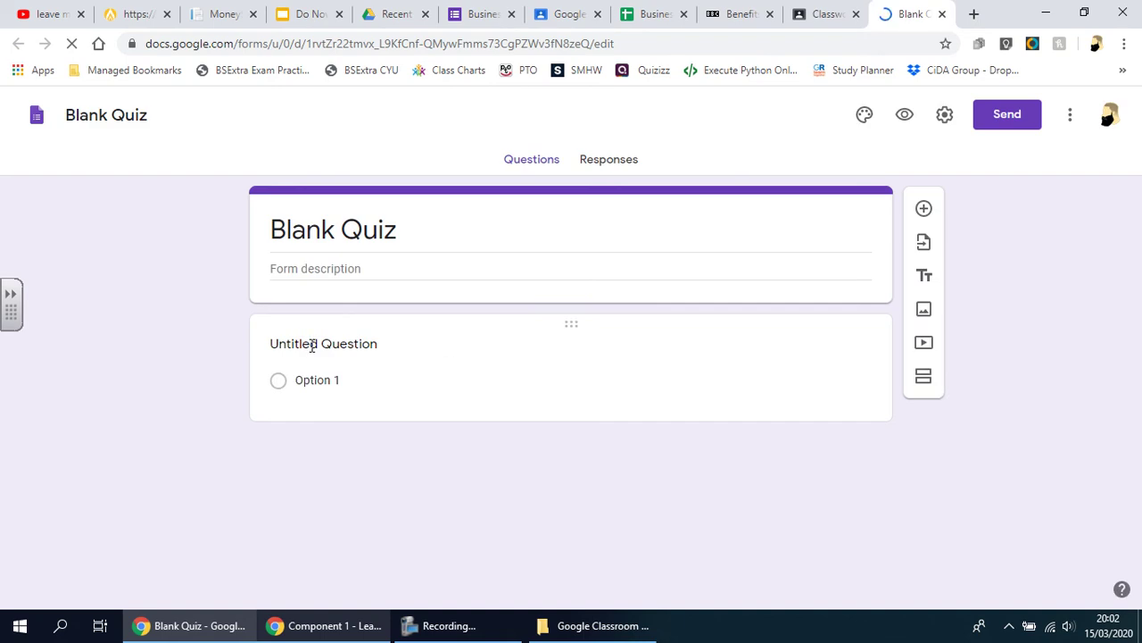
- Enter the untitled question's text as "1. Analyse why a business would want to expand globally. Explain 3 benefits with some justified examples. (6 Marks)"
{"action": "left_click", "coordinate": [390, 347]}
{"action": "type", "text": "6. Analyse why a business would want to expand globally. Explain 3 benefits with some justified examples. (6 Marks)"}
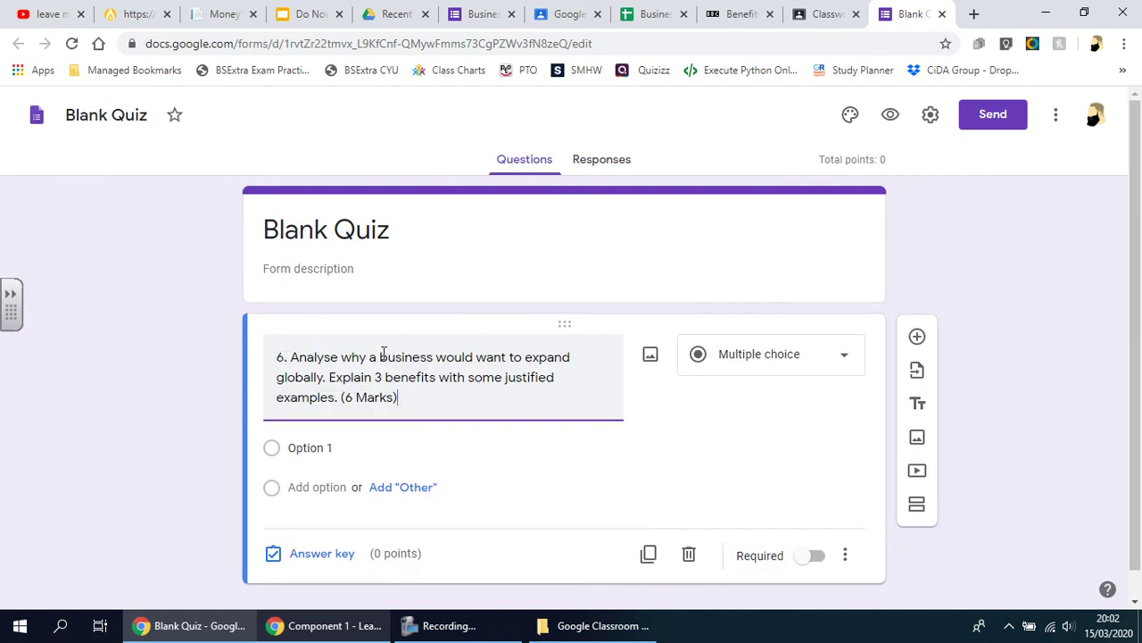
{"action": "left_click", "coordinate": [284, 357]}
{"action": "key", "text": "BackSpace"}
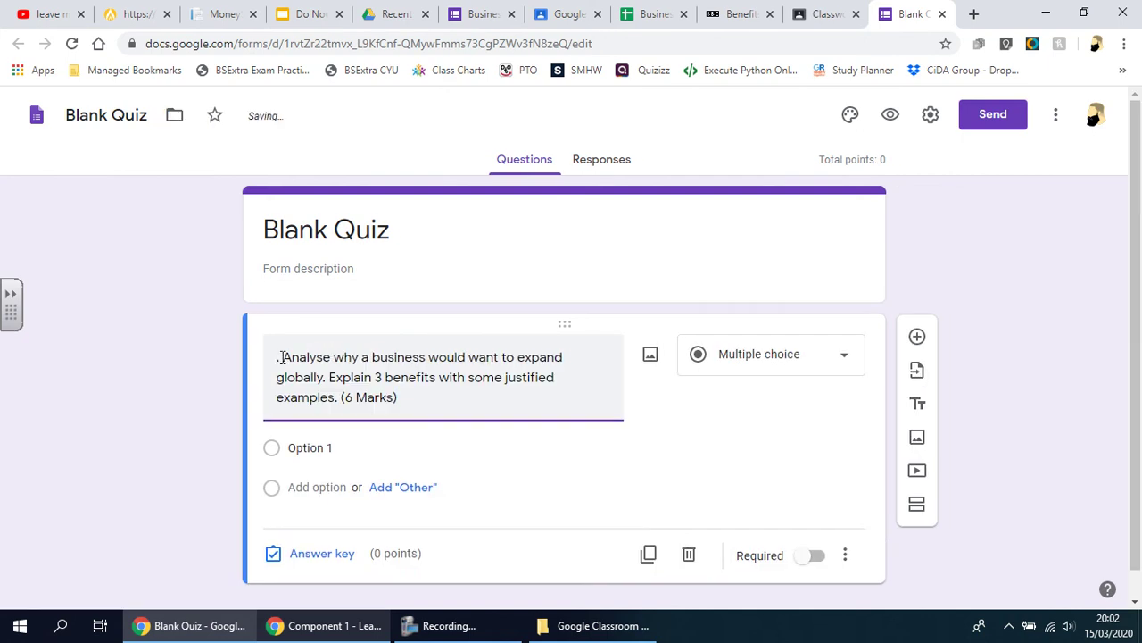
{"action": "type", "text": "1"}
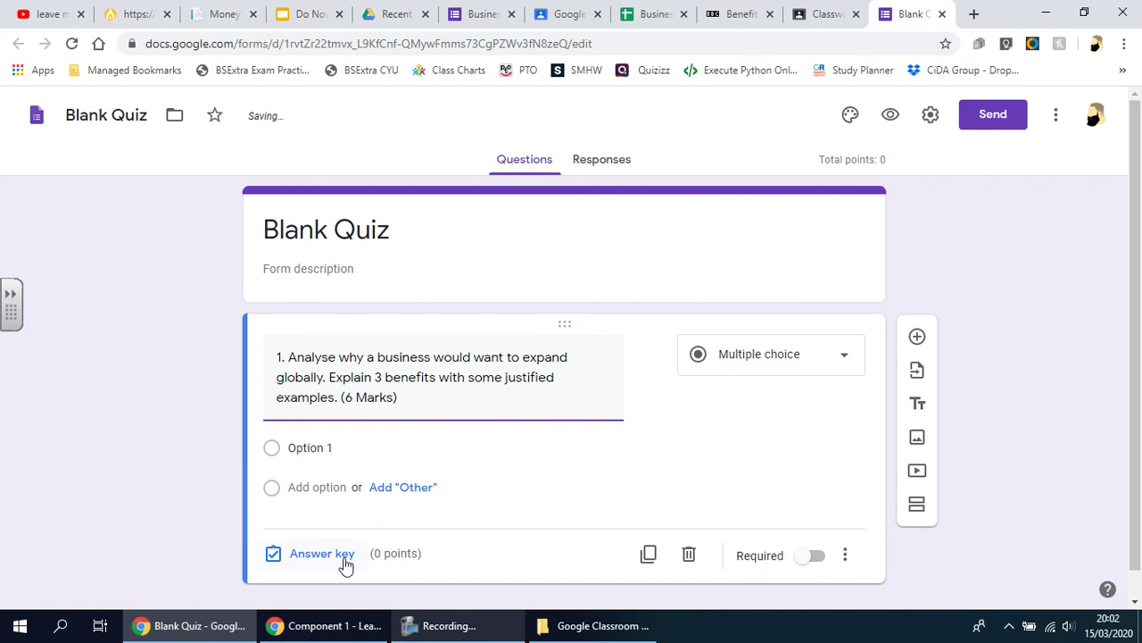
- Set question 1 to 6 points in its answer key
{"action": "left_click", "coordinate": [321, 553]}
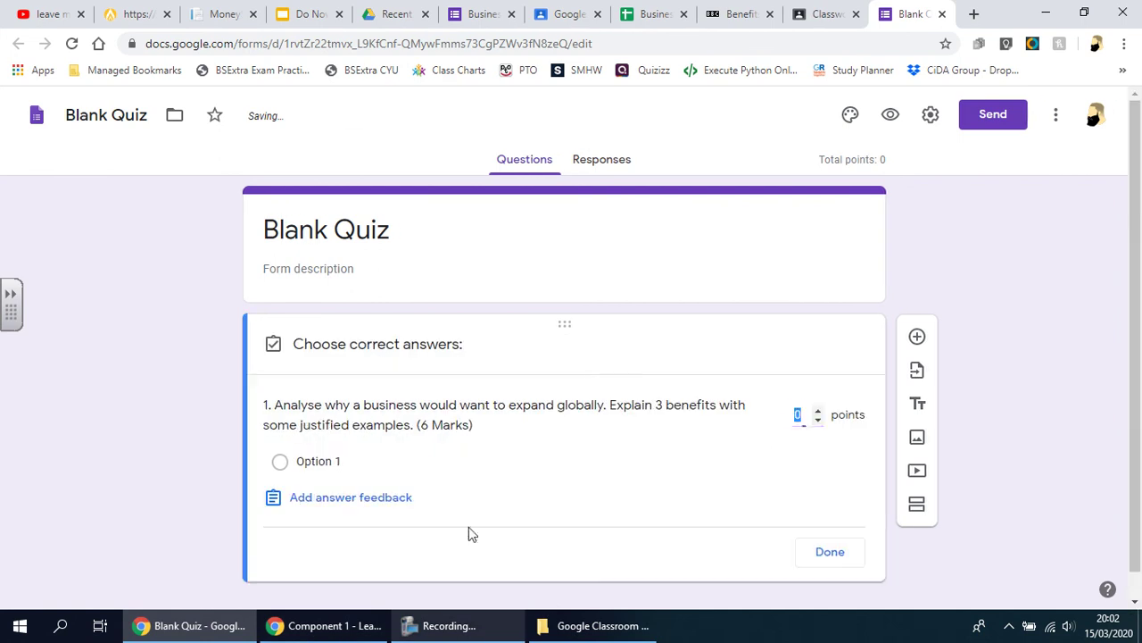
{"action": "type", "text": "4"}
{"action": "left_click", "coordinate": [818, 413]}
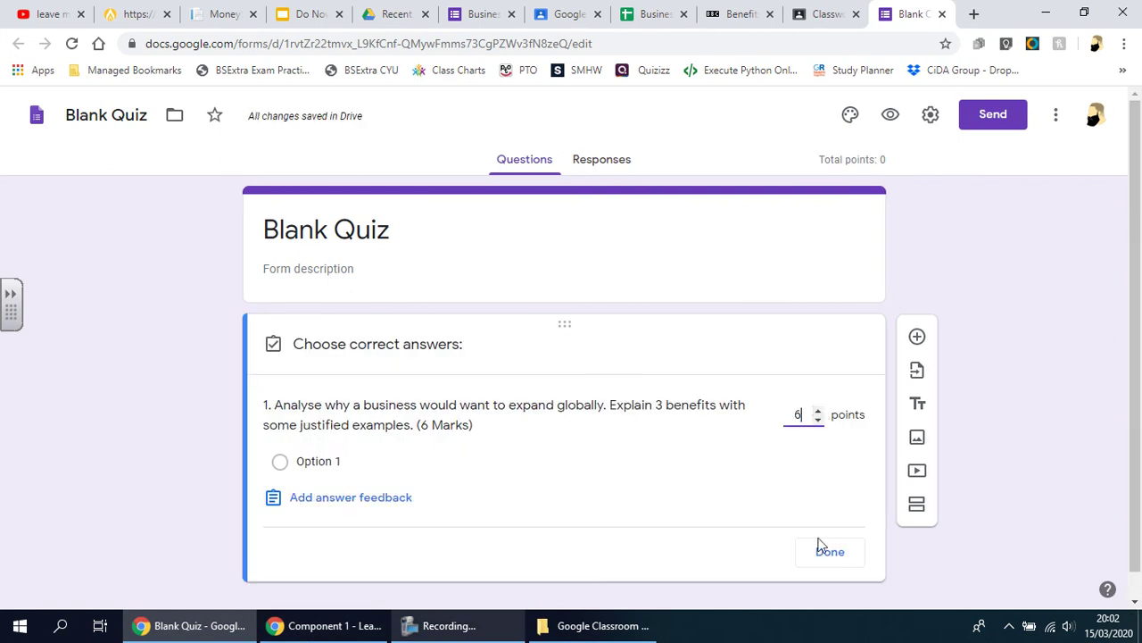
{"action": "left_click", "coordinate": [830, 546]}
- Change question 1 to the Paragraph answer type and make it required
{"action": "scroll", "coordinate": [559, 525], "scroll_direction": "down", "scroll_amount": 1}
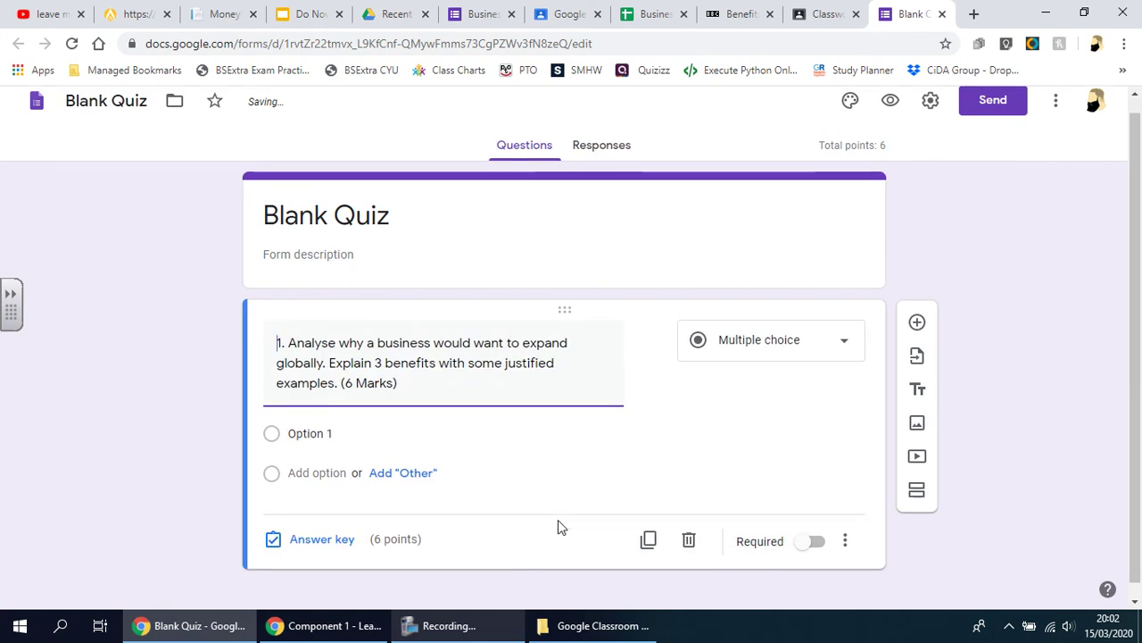
{"action": "left_click", "coordinate": [839, 336]}
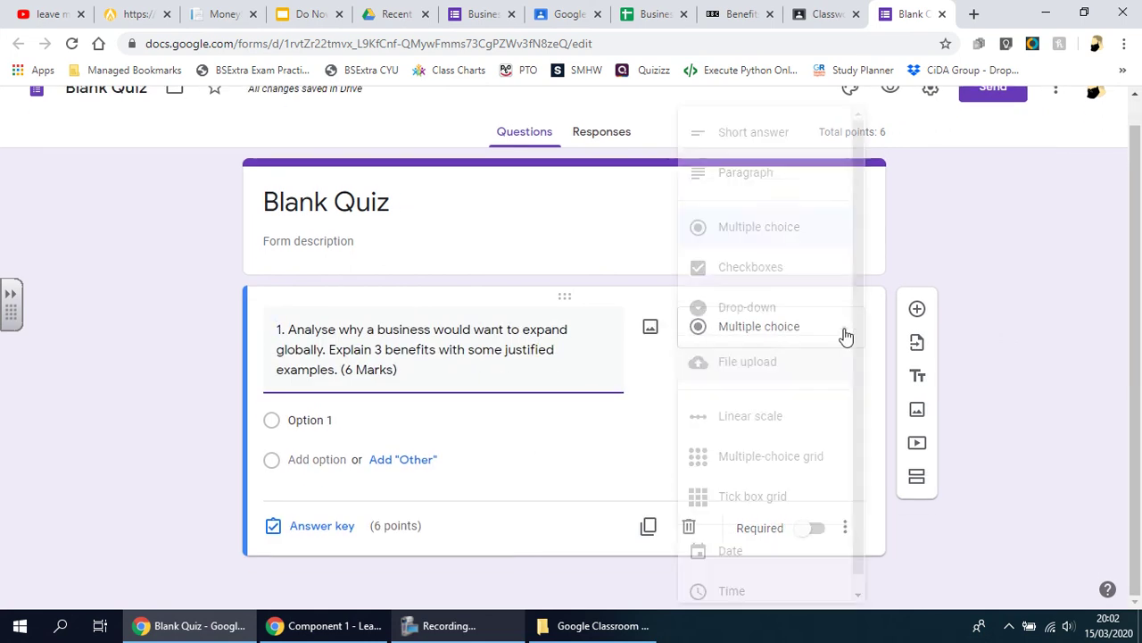
{"action": "key", "text": "Return"}
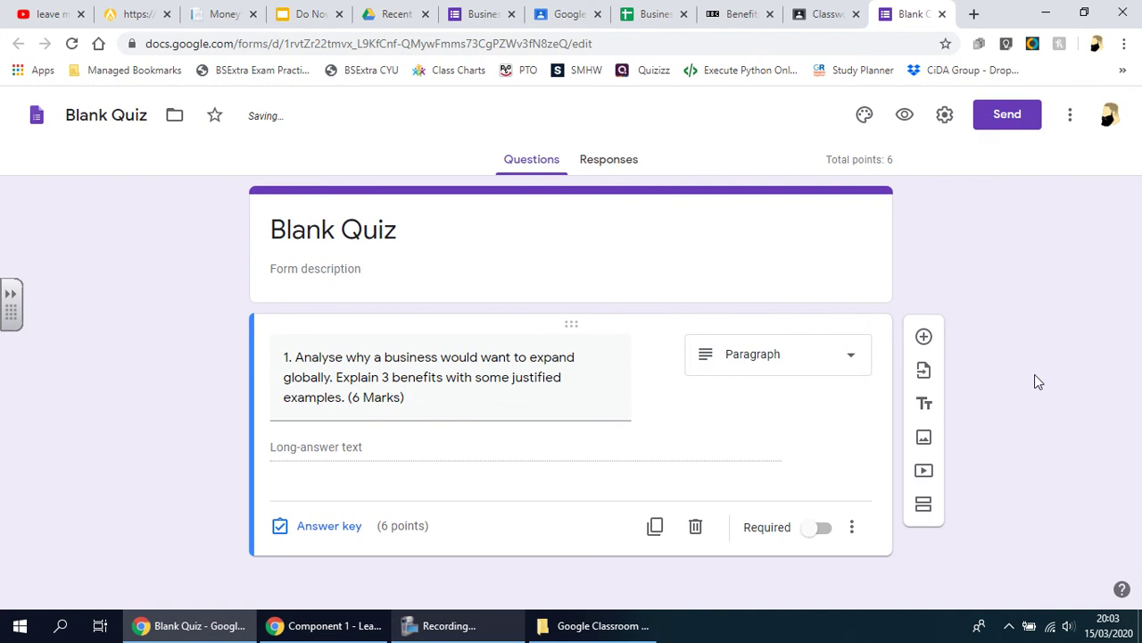
{"action": "left_click", "coordinate": [816, 530]}
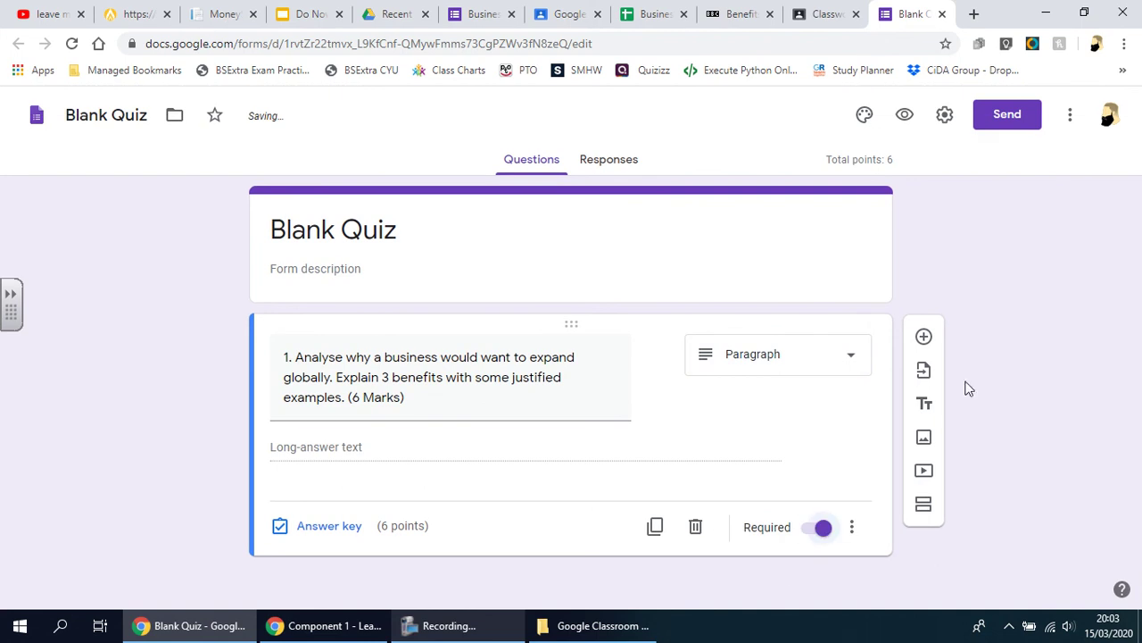
- Add the question "2. Analyse why a business would want to expand globally. Explain 3 benefits with some justified examples. (9 Marks)"
{"action": "left_click", "coordinate": [924, 340]}
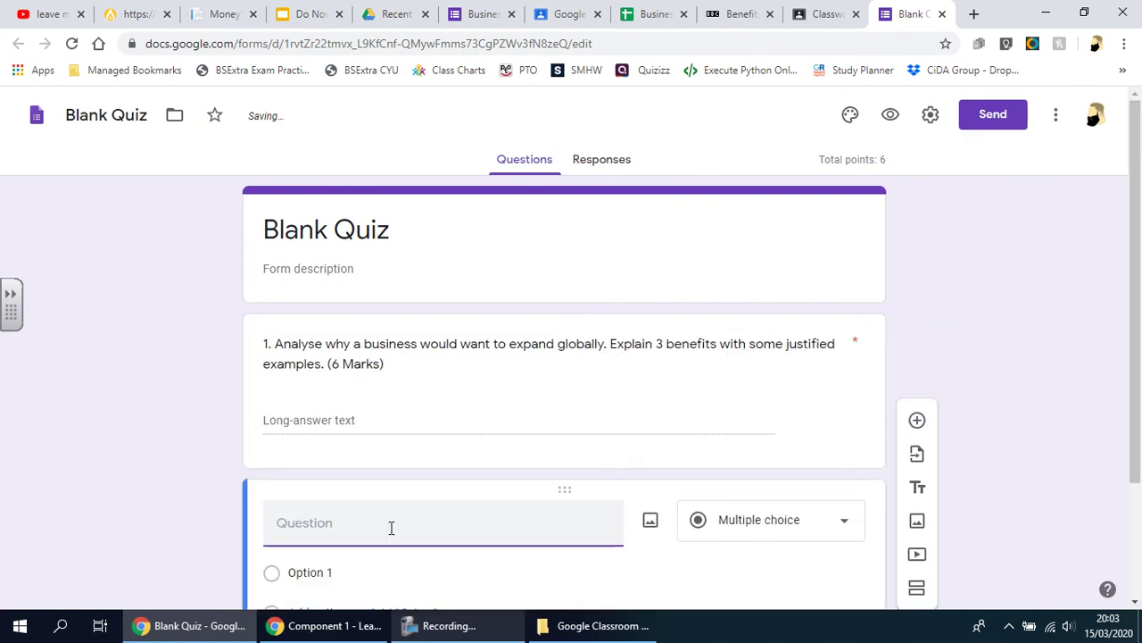
{"action": "type", "text": "6. Analyse why a business would want to expand globally. Explain 3 benefits with some justified examples. (6 Marks)"}
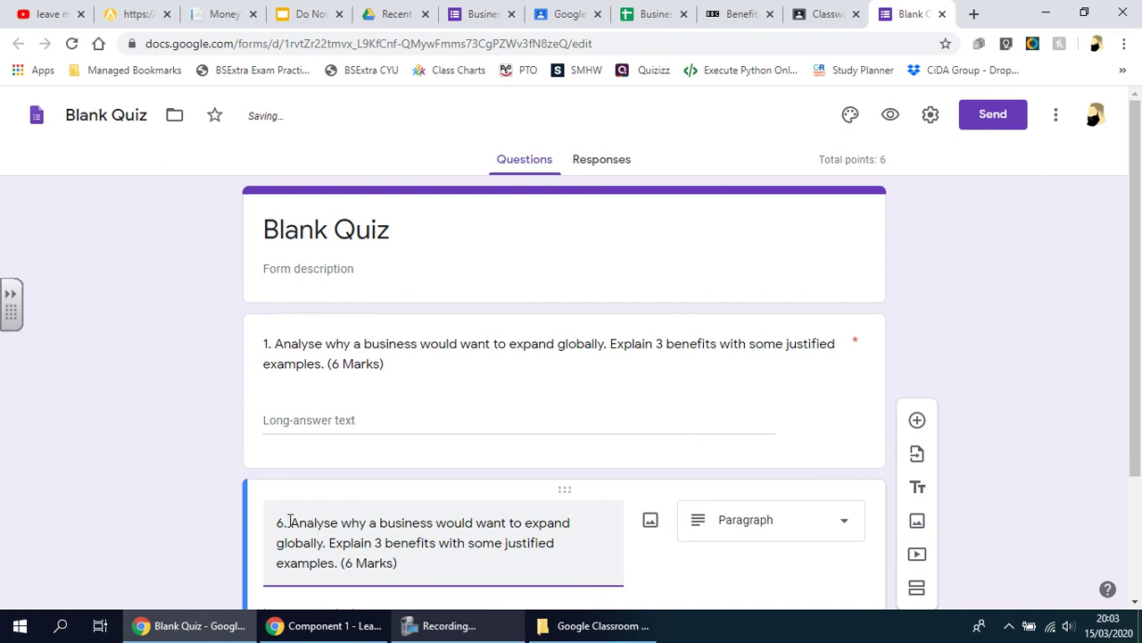
{"action": "key", "text": "BackSpace"}
{"action": "type", "text": "2"}
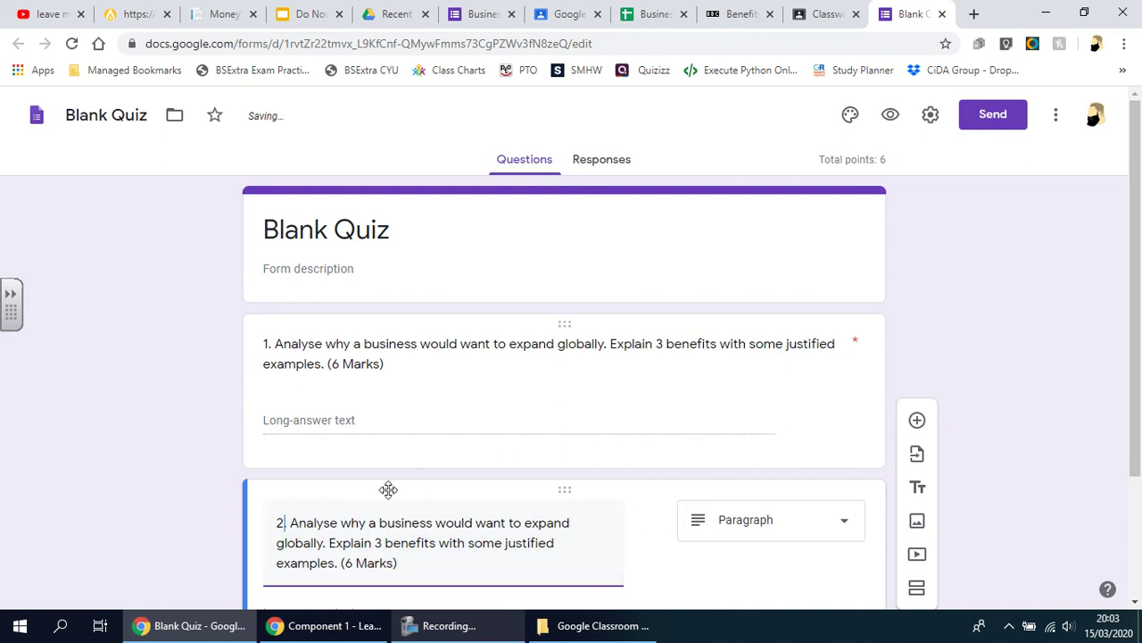
{"action": "scroll", "coordinate": [387, 487], "scroll_direction": "down", "scroll_amount": 2}
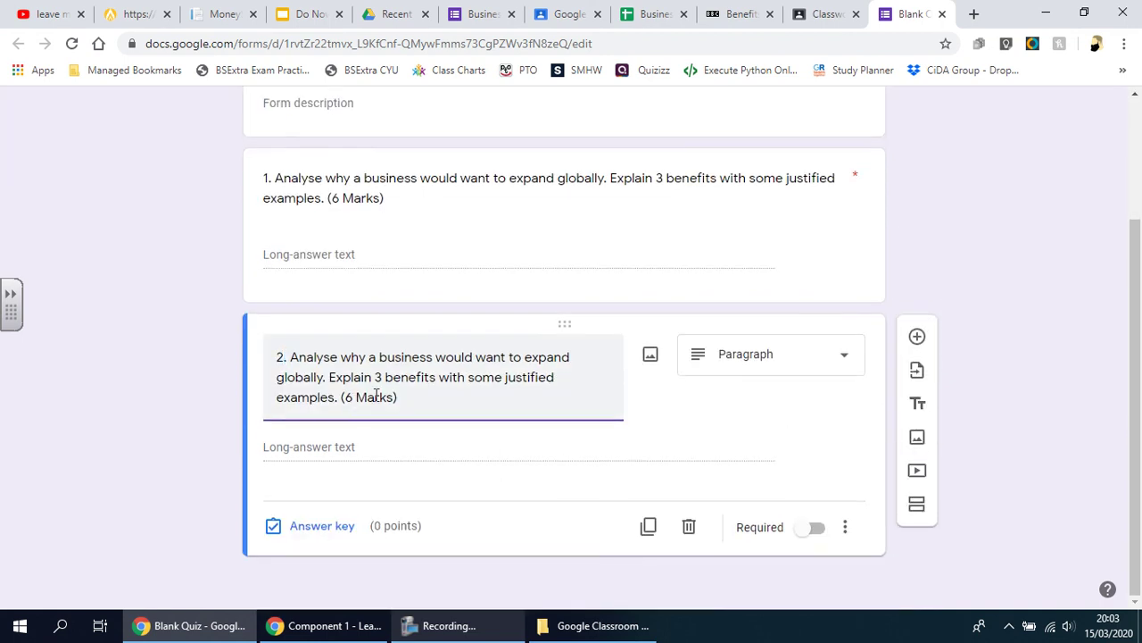
{"action": "key", "text": "BackSpace"}
{"action": "type", "text": "9"}
- Set question 2 to 9 points in its answer key and make it required
{"action": "left_click", "coordinate": [326, 528]}
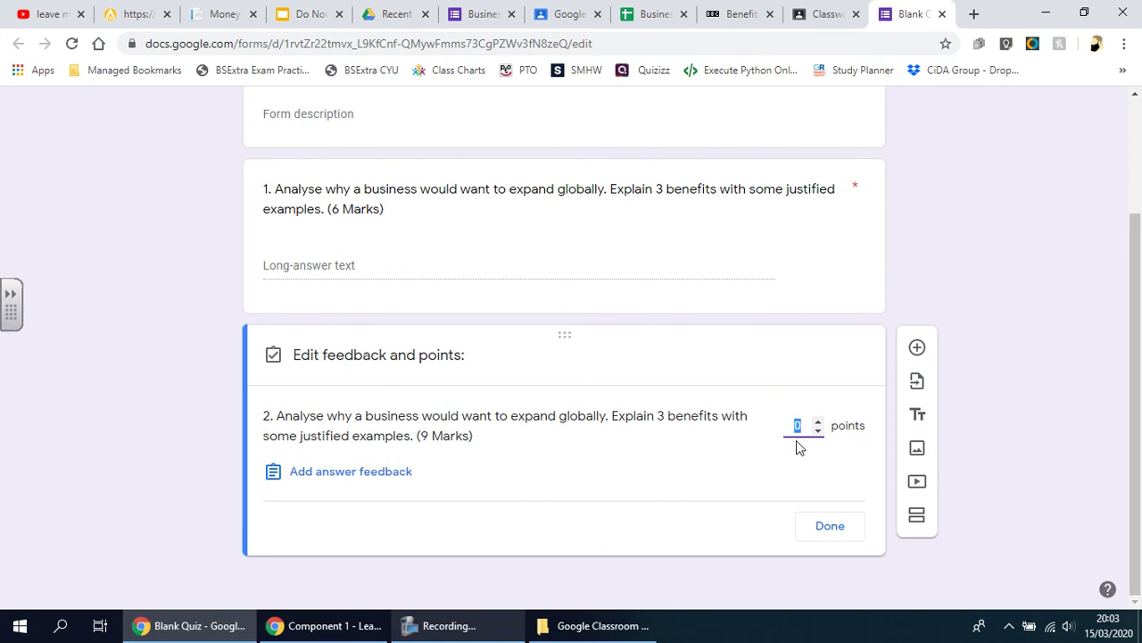
{"action": "type", "text": "9"}
{"action": "left_click", "coordinate": [830, 526]}
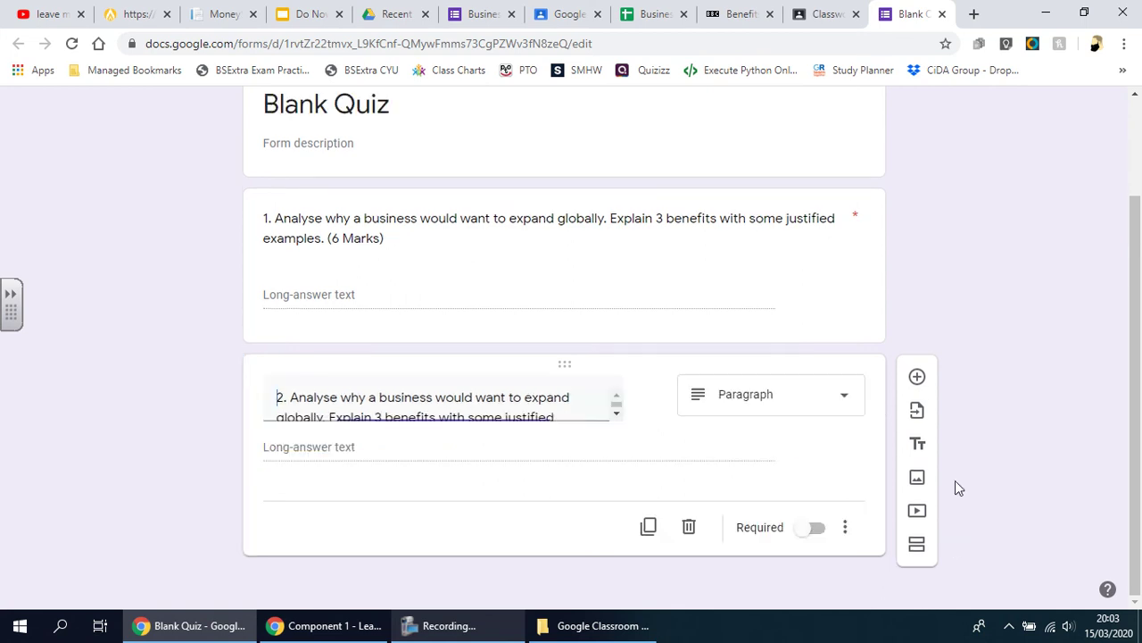
{"action": "left_click", "coordinate": [812, 531]}
- Change the form's heading title to "Exam Style Questions"
{"action": "scroll", "coordinate": [1030, 352], "scroll_direction": "up", "scroll_amount": 5}
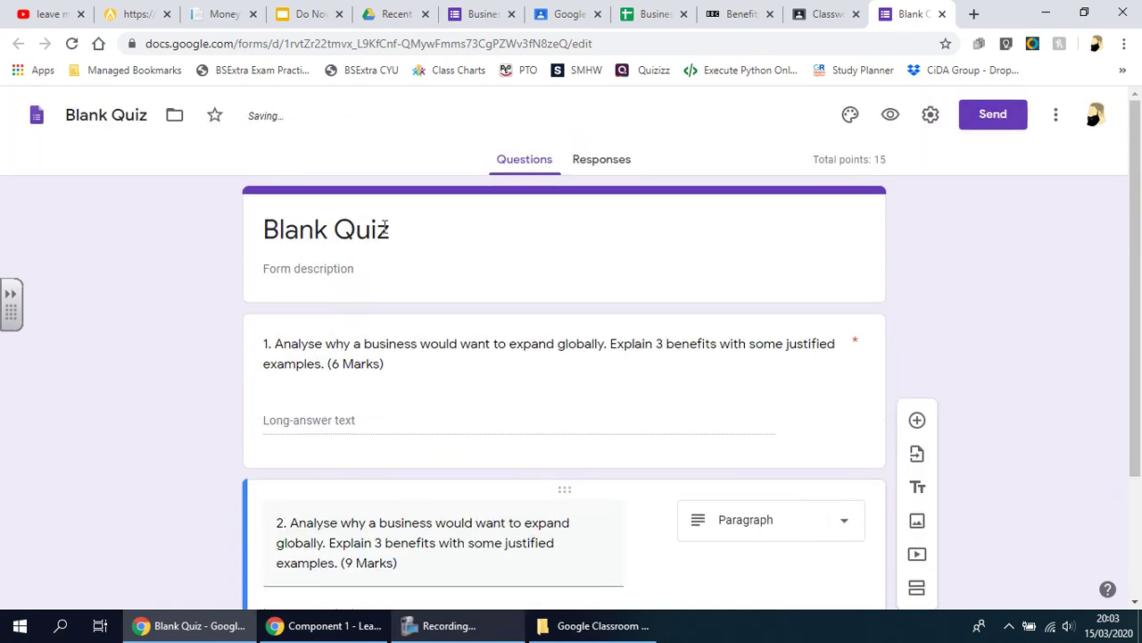
{"action": "left_click_drag", "start_coordinate": [393, 230], "coordinate": [237, 232]}
{"action": "type", "text": "Exam "}
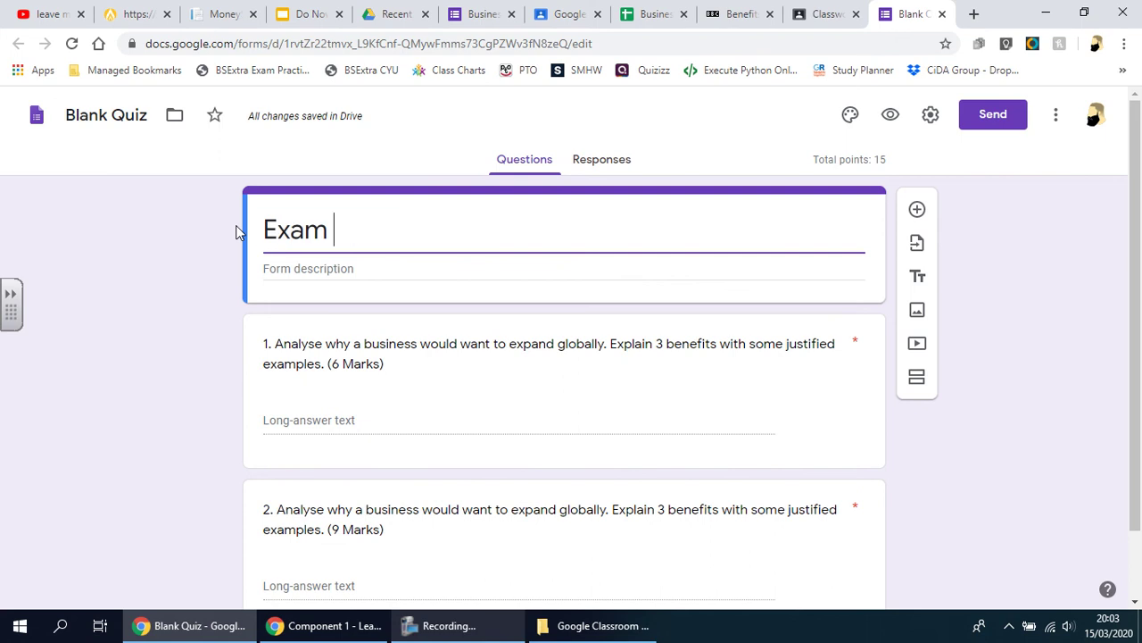
{"action": "type", "text": "Style Que"}
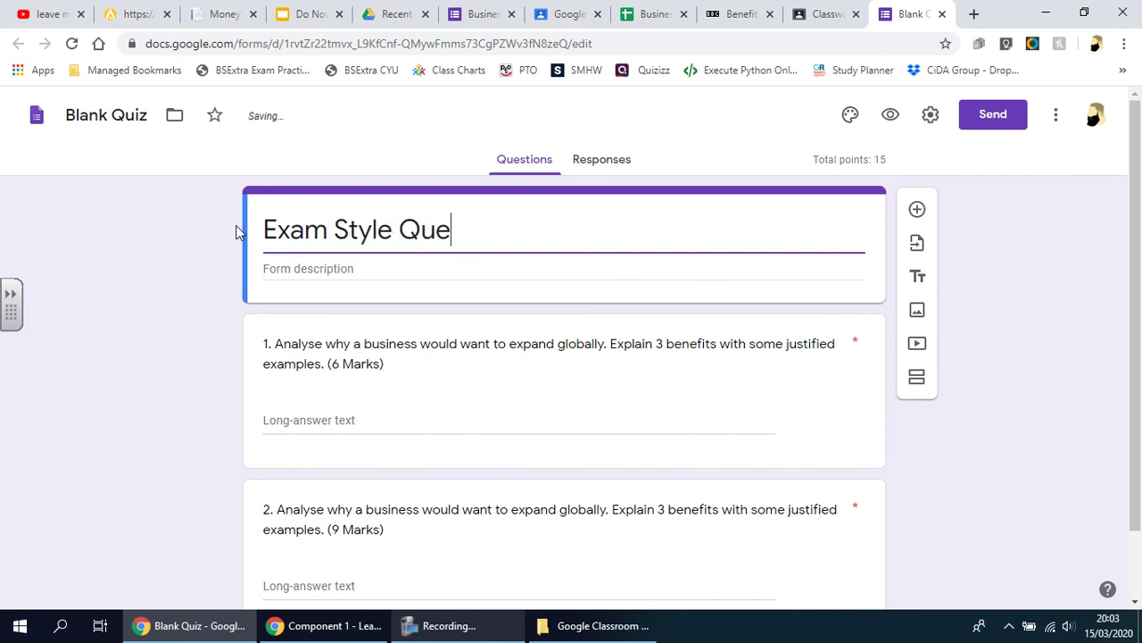
{"action": "type", "text": "stions"}
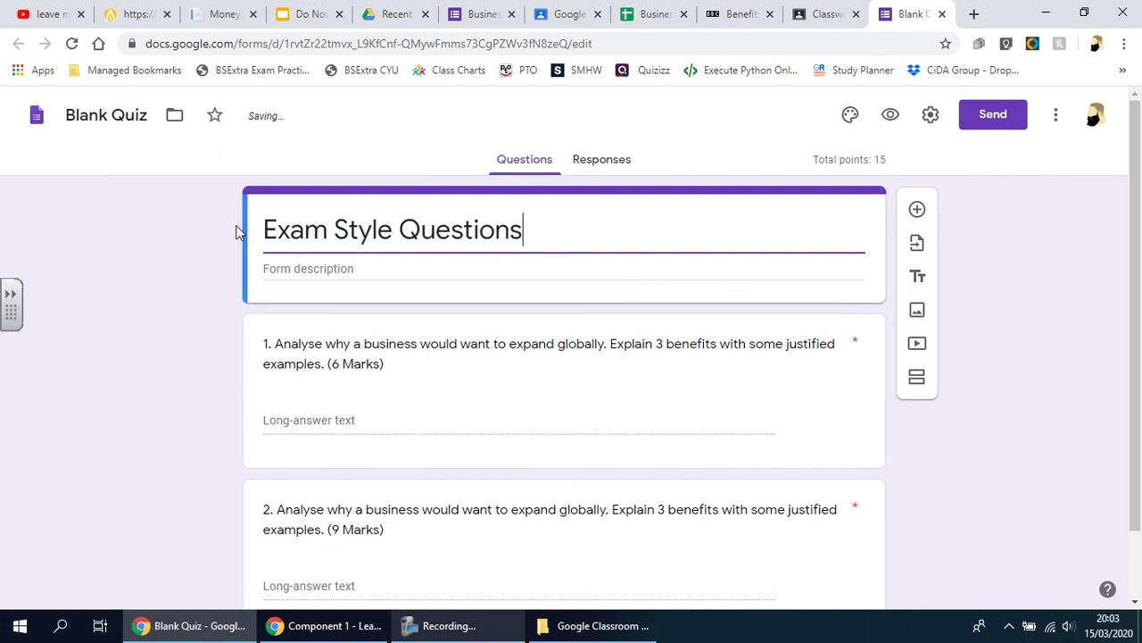
- Copy the heading title and use it to rename the form's file as "Exam Style Questions"
{"action": "left_click", "coordinate": [111, 114]}
{"action": "triple_click", "coordinate": [516, 245]}
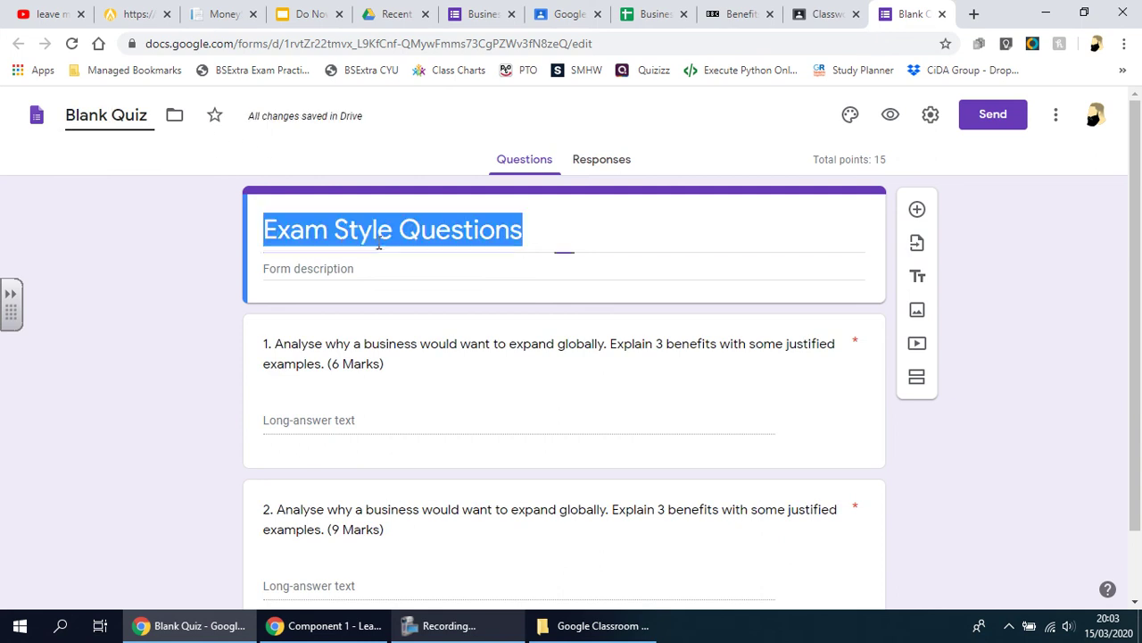
{"action": "key", "text": "ctrl+c"}
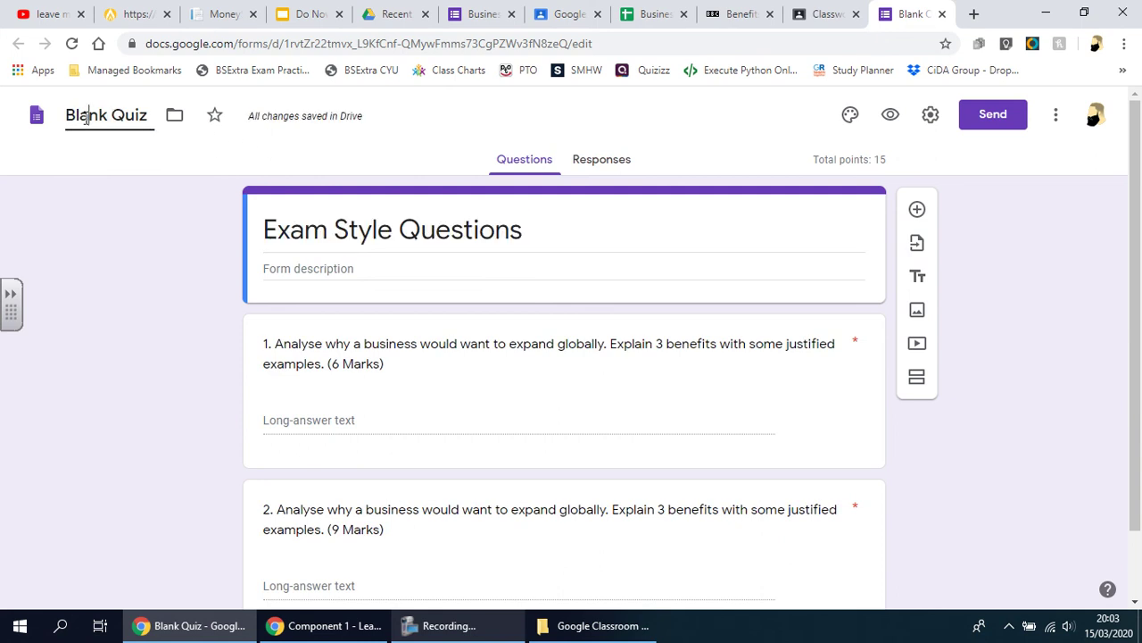
{"action": "left_click_drag", "start_coordinate": [67, 114], "coordinate": [147, 114]}
{"action": "key", "text": "ctrl+v"}
{"action": "left_click", "coordinate": [992, 278]}
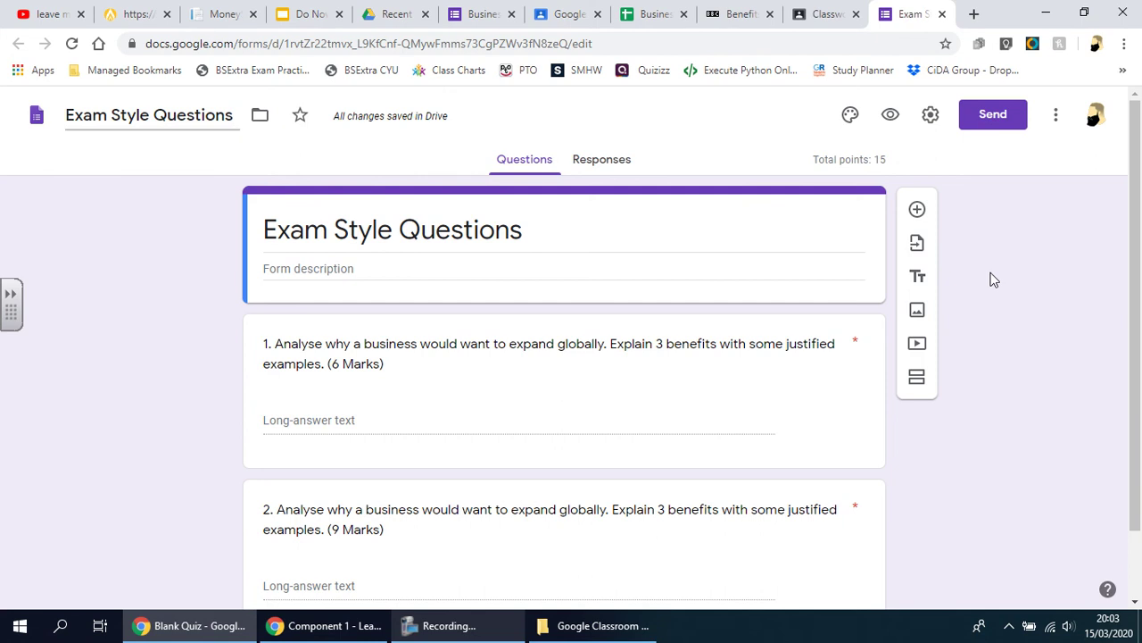
- Add a required short-answer question "Full Name" above question 1 and close the form
{"action": "scroll", "coordinate": [989, 314], "scroll_direction": "down", "scroll_amount": 1}
{"action": "scroll", "coordinate": [990, 317], "scroll_direction": "up", "scroll_amount": 1}
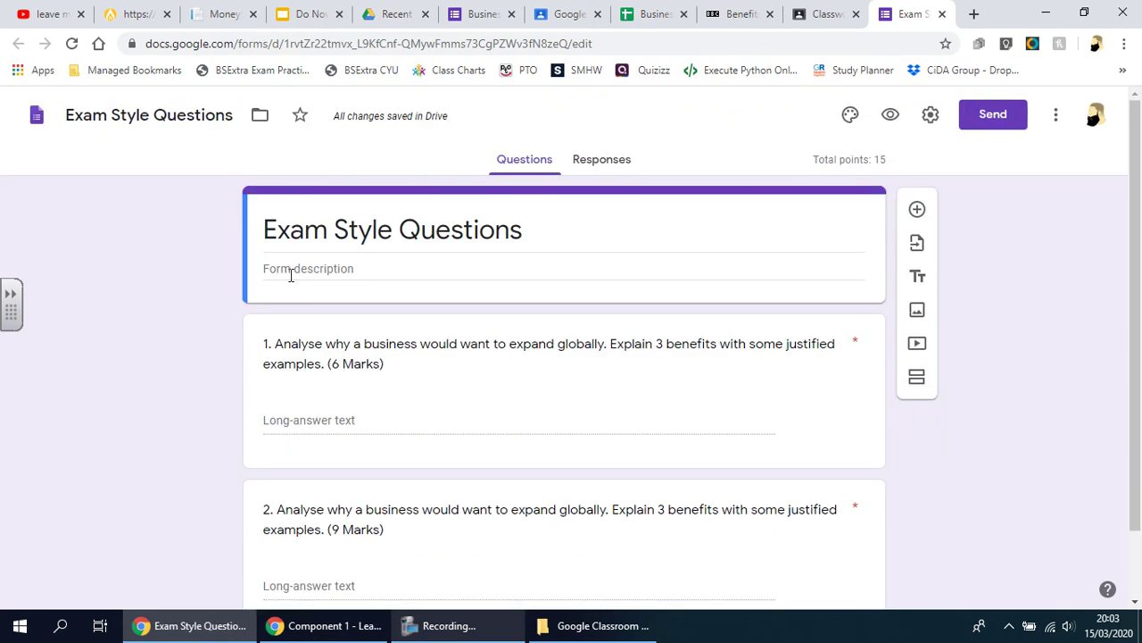
{"action": "left_click", "coordinate": [918, 209]}
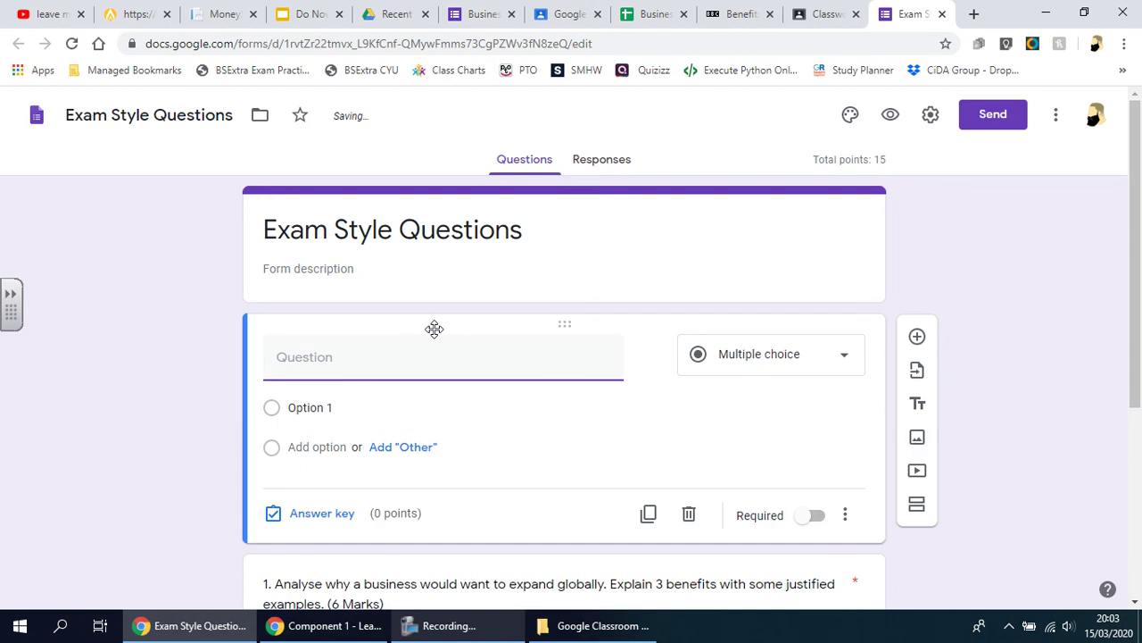
{"action": "type", "text": "Full "}
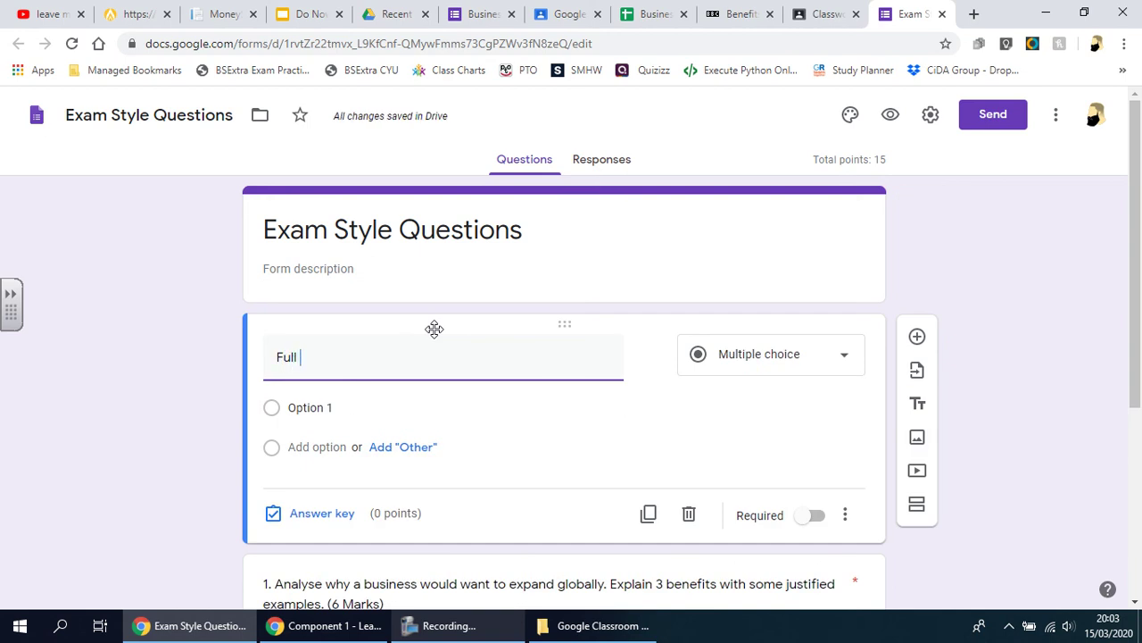
{"action": "type", "text": "Name"}
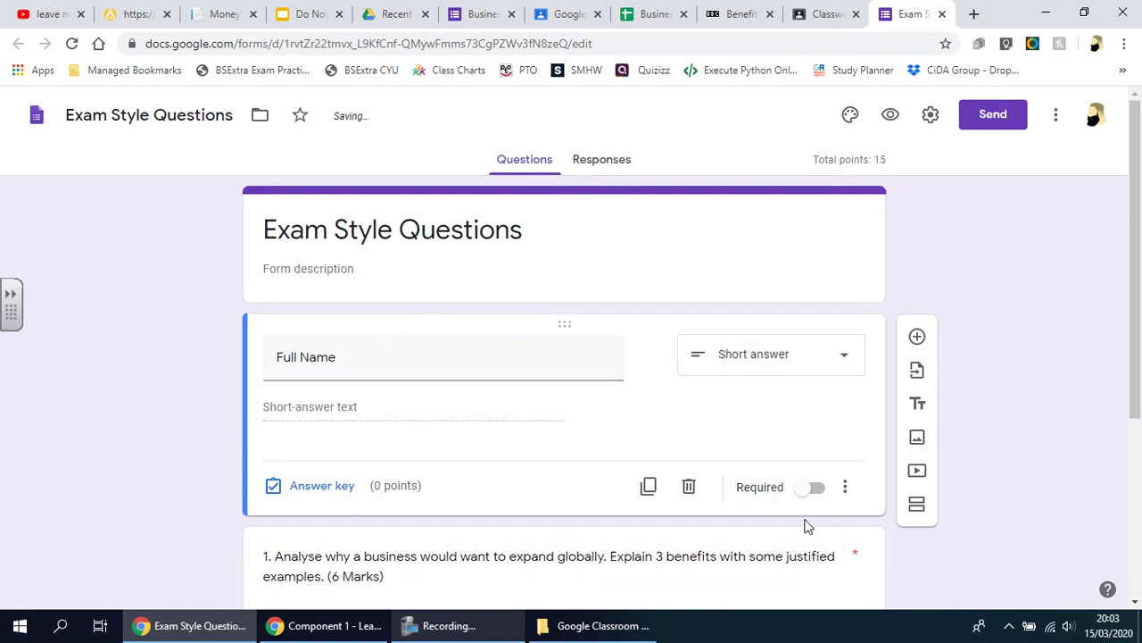
{"action": "left_click", "coordinate": [815, 489]}
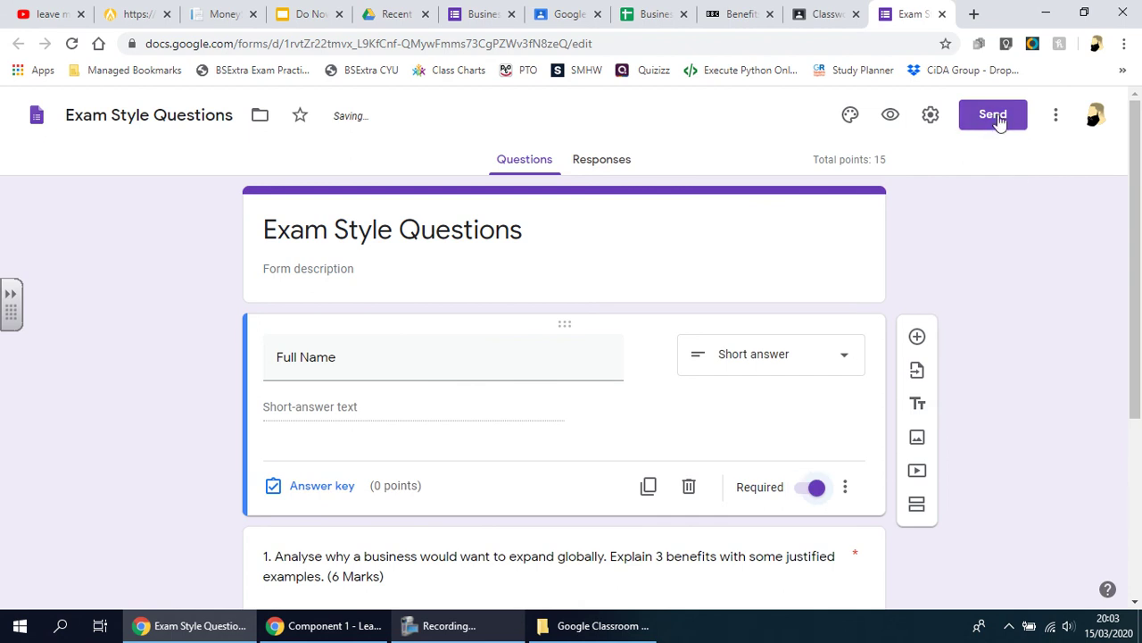
{"action": "left_click", "coordinate": [941, 15]}
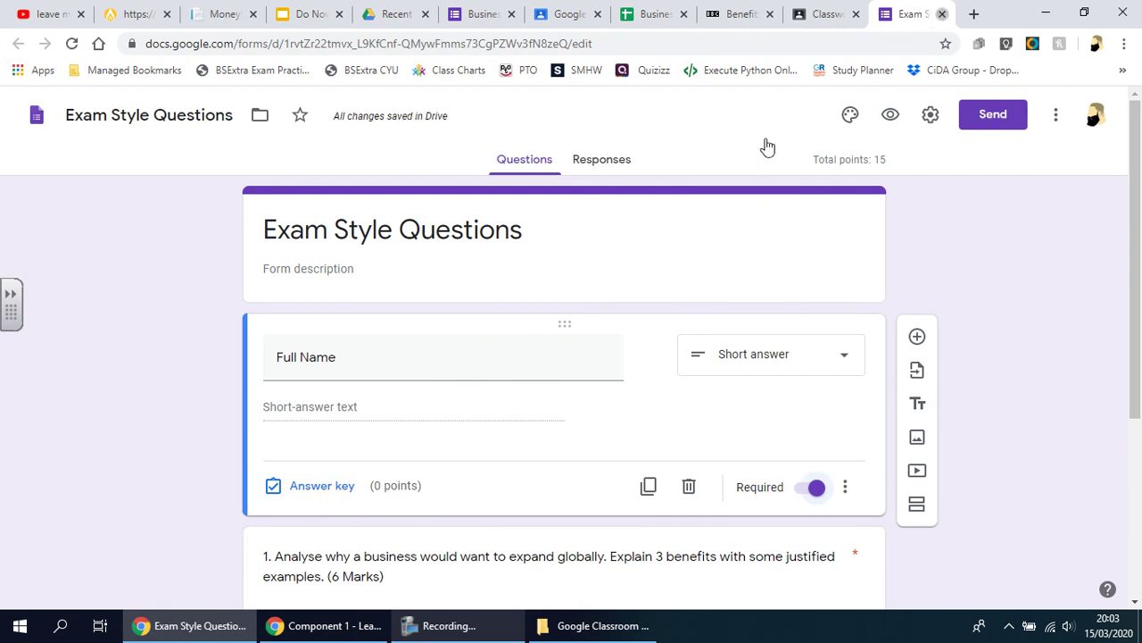
- Title the assignment "Exam Style Questions" and assign it to the class without instructions
{"action": "left_click", "coordinate": [131, 161]}
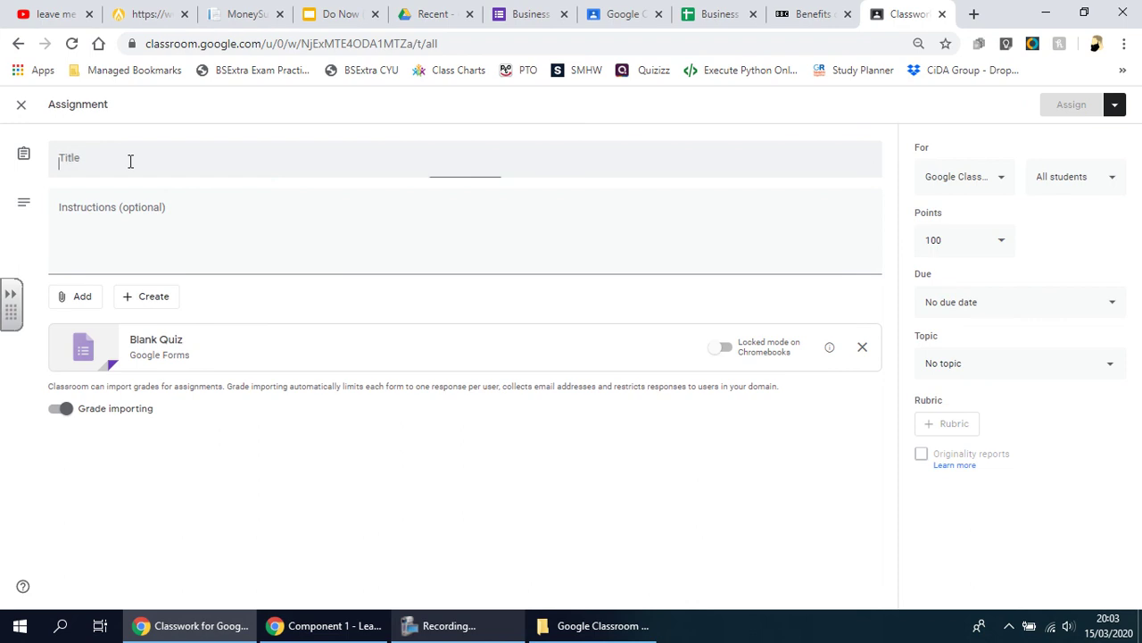
{"action": "type", "text": "Exa"}
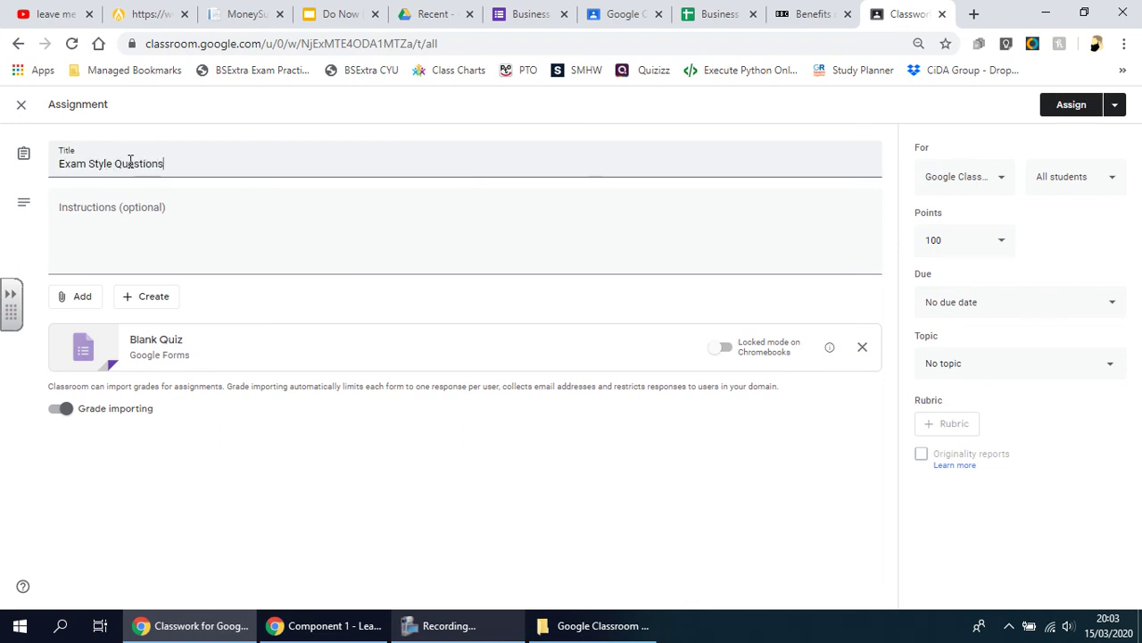
{"action": "type", "text": "m Style Questions"}
{"action": "left_click", "coordinate": [390, 248]}
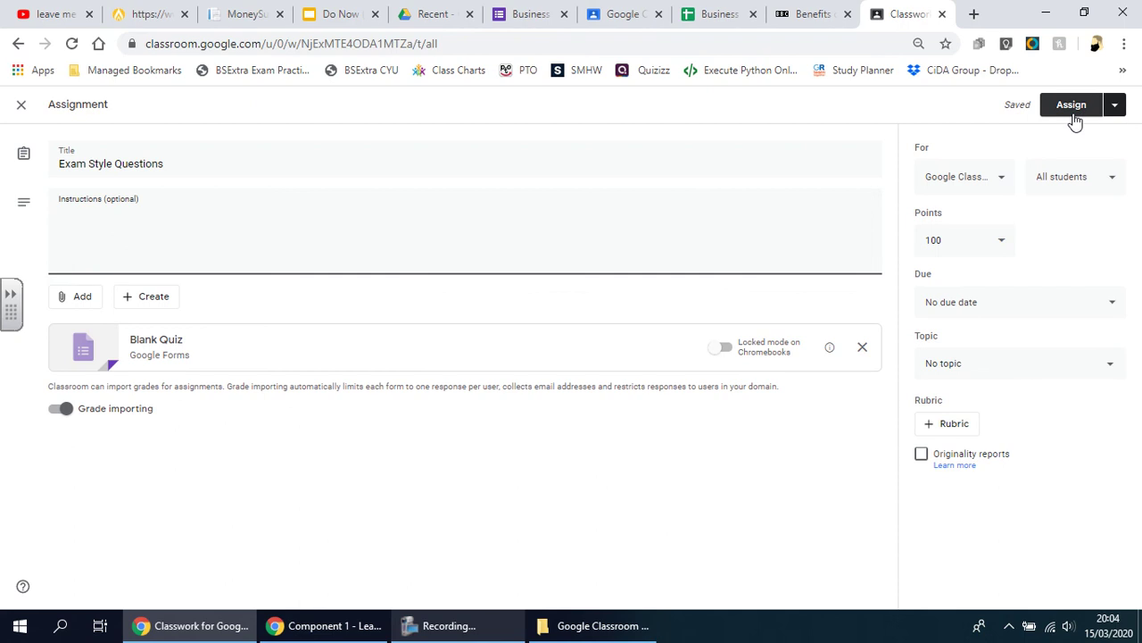
{"action": "left_click", "coordinate": [1072, 107]}
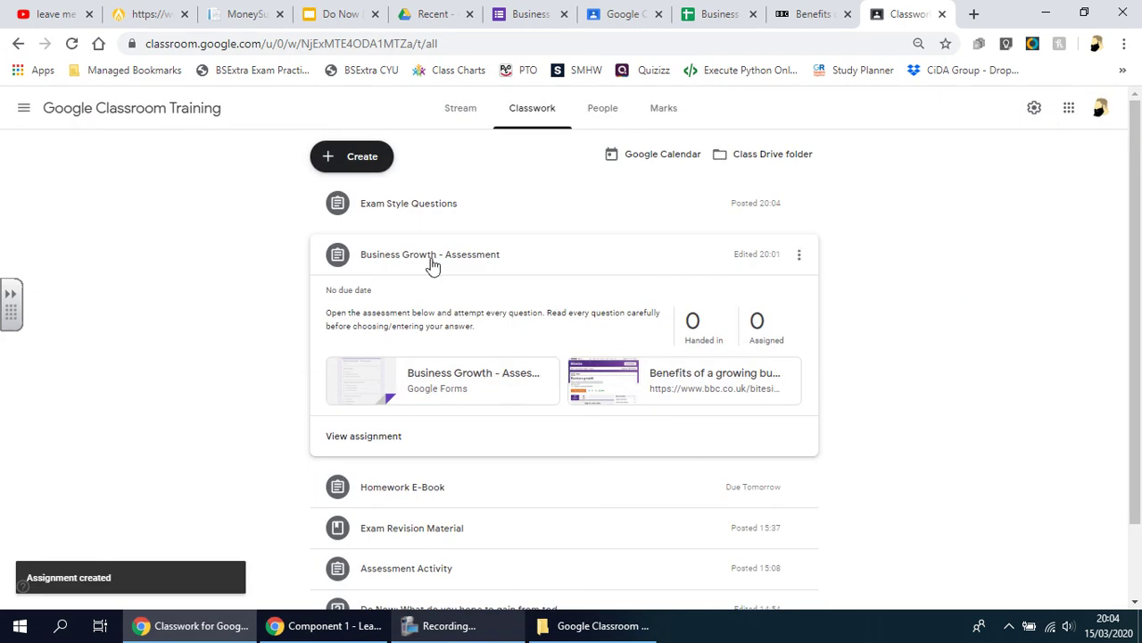
- Open the form attached to the posted Exam Style Questions assignment and enter a sample student's full name
{"action": "left_click", "coordinate": [412, 204]}
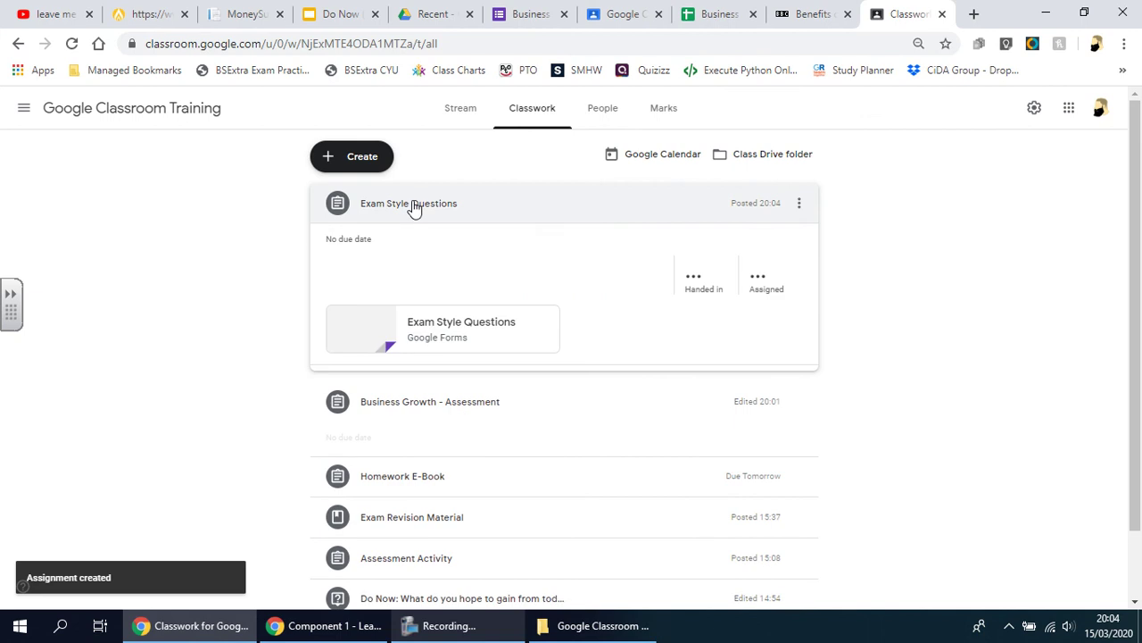
{"action": "left_click", "coordinate": [479, 335]}
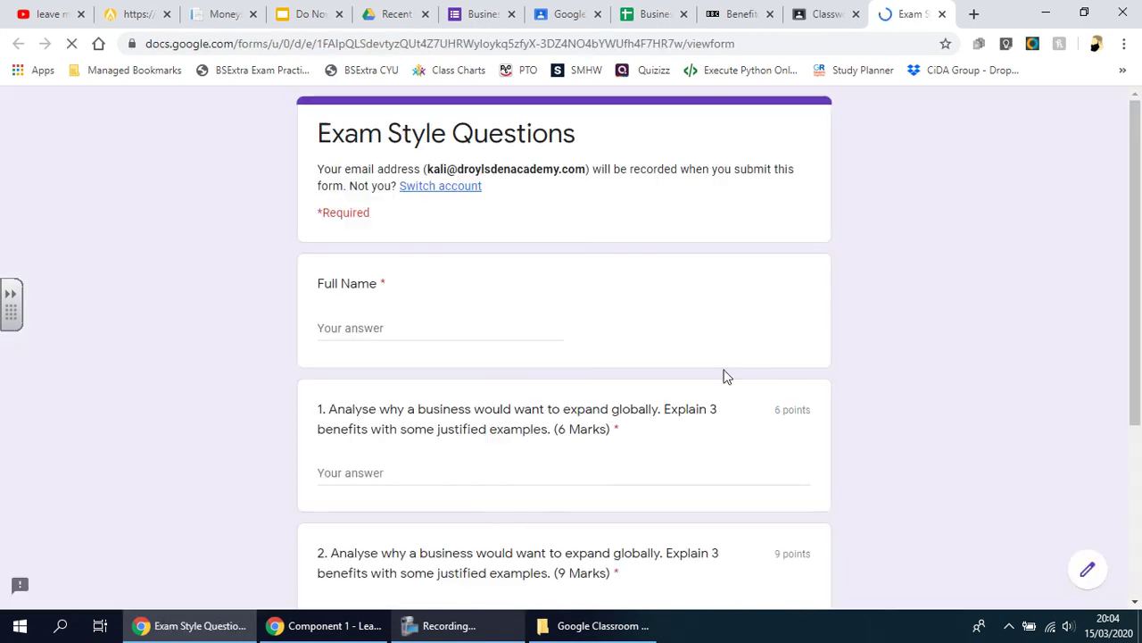
{"action": "scroll", "coordinate": [465, 464], "scroll_direction": "down", "scroll_amount": 5}
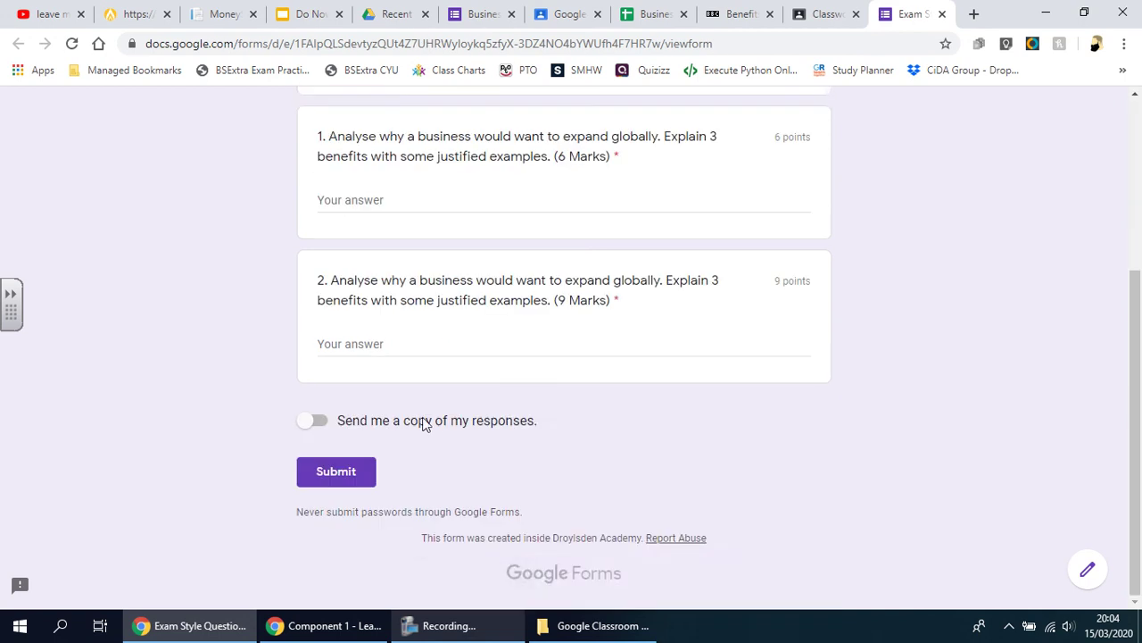
{"action": "scroll", "coordinate": [440, 341], "scroll_direction": "up", "scroll_amount": 3}
{"action": "left_click", "coordinate": [361, 324]}
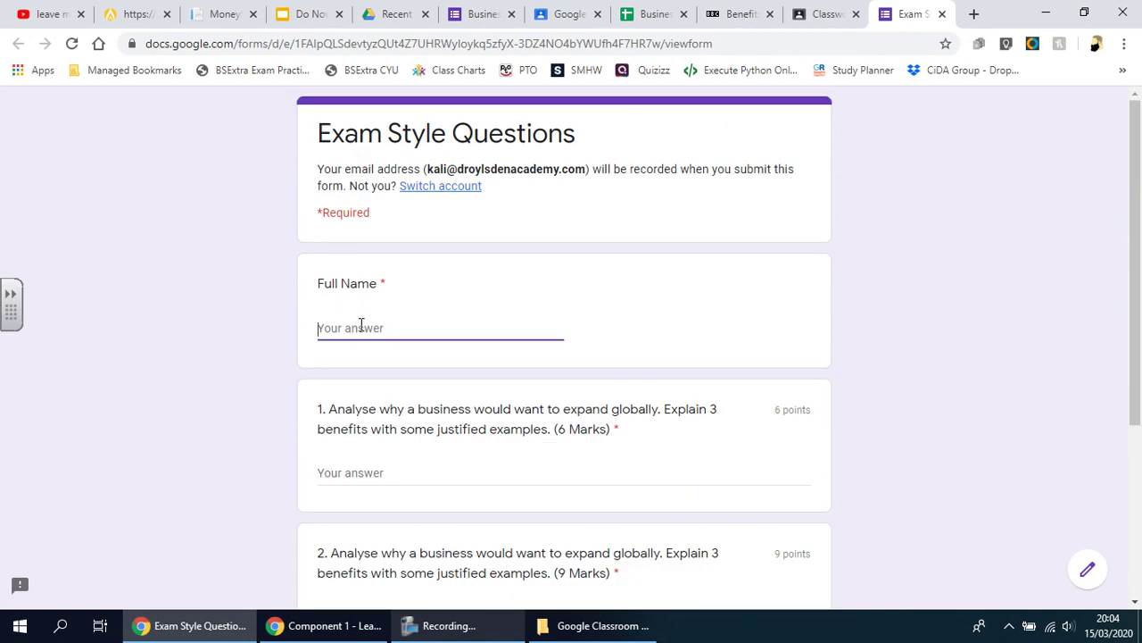
{"action": "type", "text": "Joe Bloggs"}
- Answer question 1 with "Good answer" and question 2 with "Amazing answer", and submit the form
{"action": "left_click", "coordinate": [415, 478]}
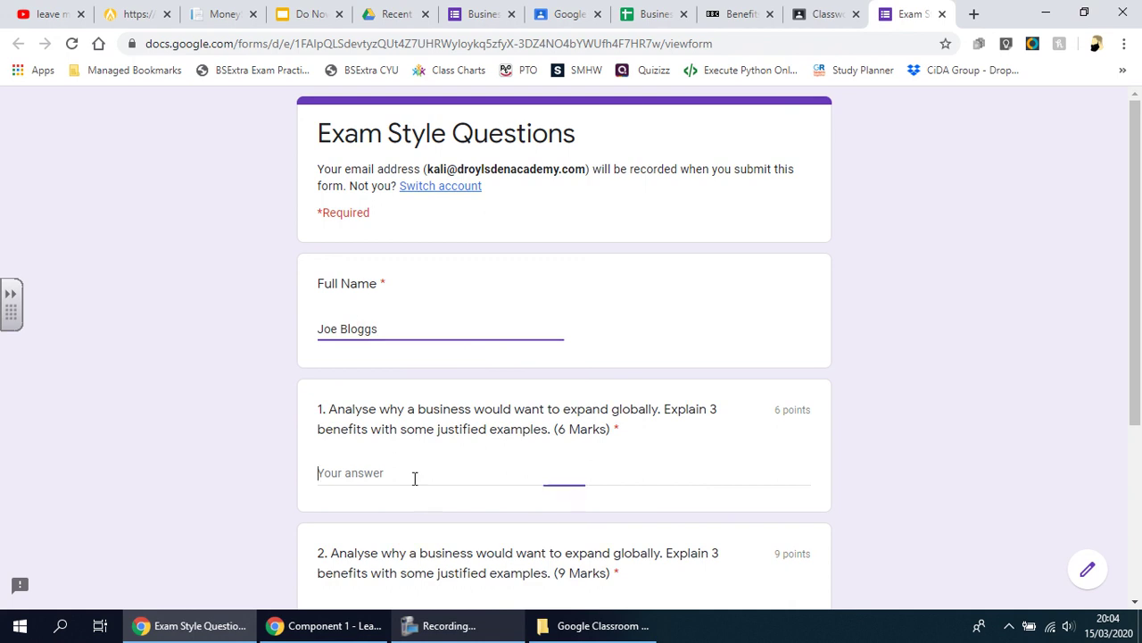
{"action": "type", "text": "Good "}
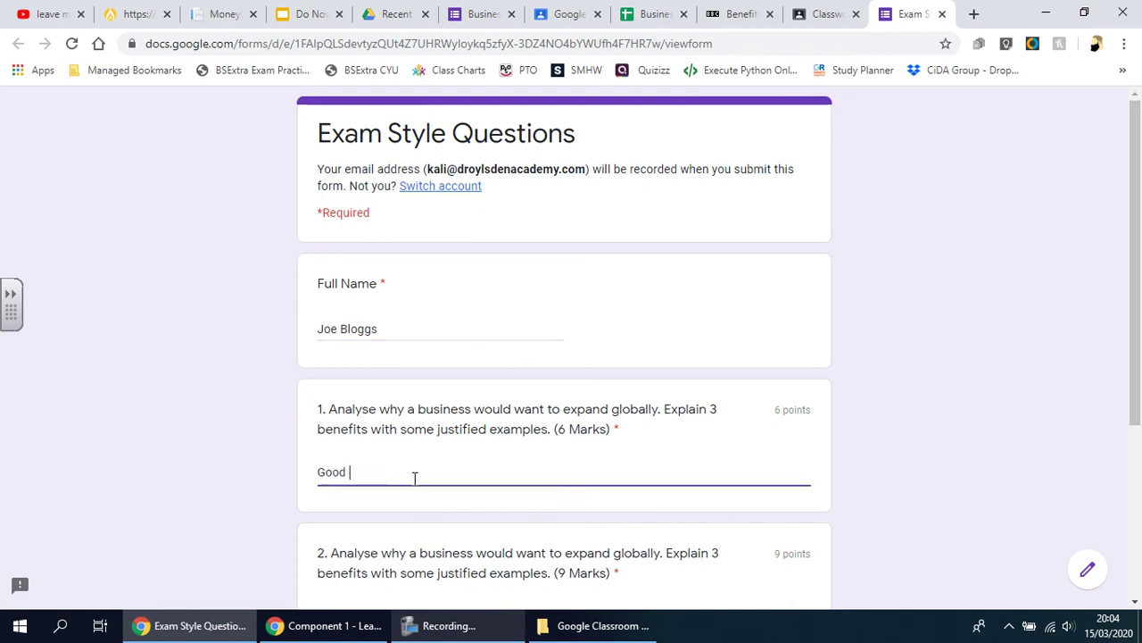
{"action": "type", "text": "answer"}
{"action": "scroll", "coordinate": [375, 403], "scroll_direction": "down", "scroll_amount": 3}
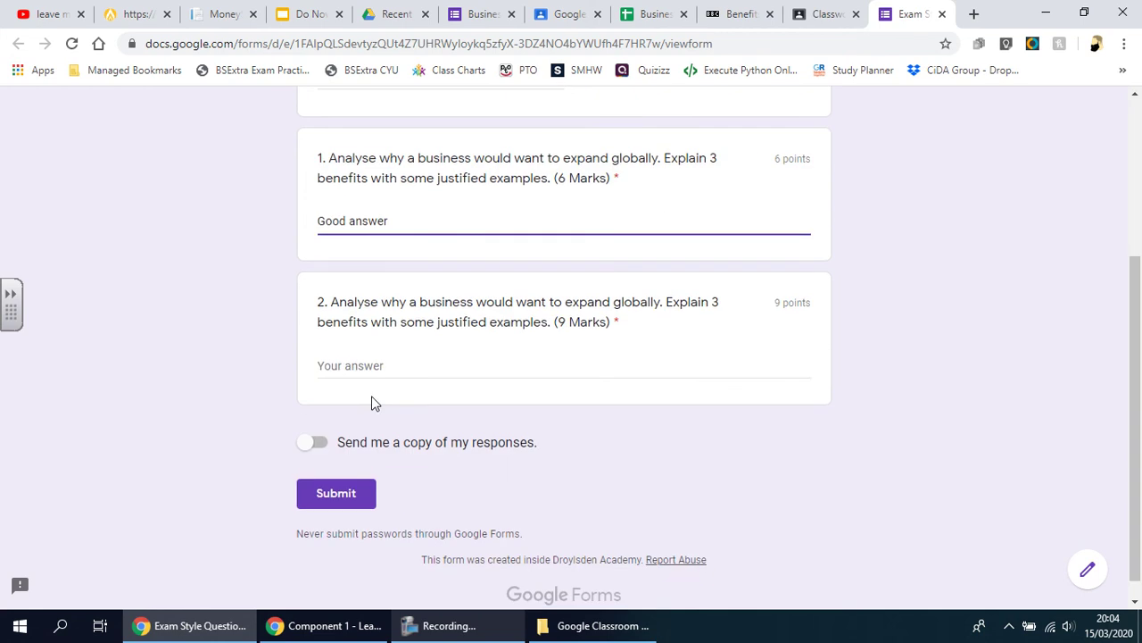
{"action": "type", "text": "aM"}
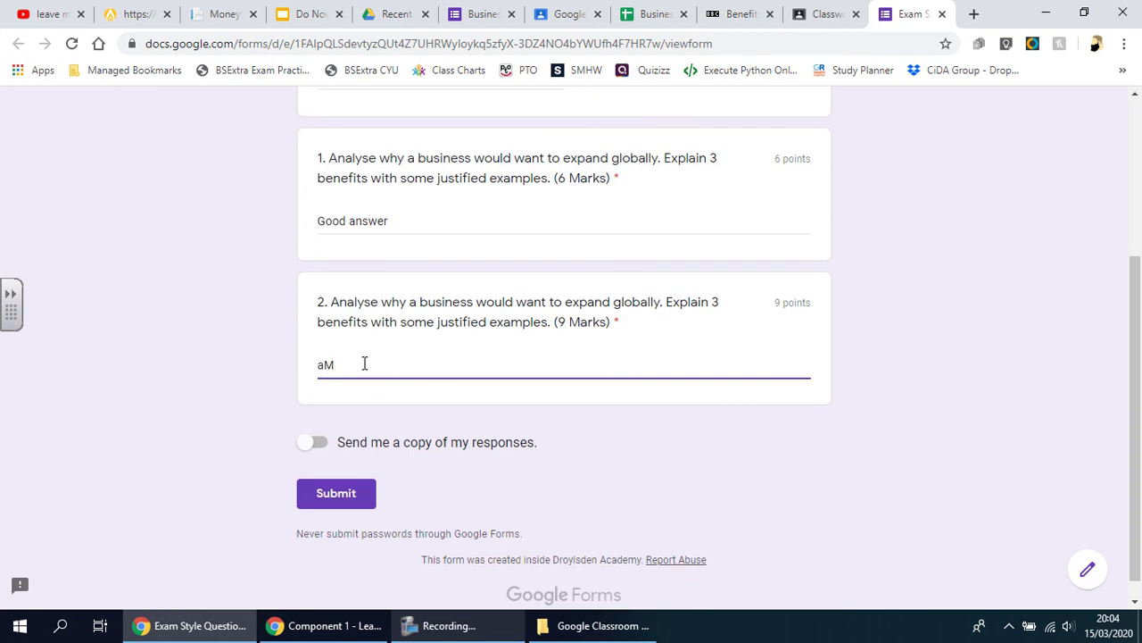
{"action": "key", "text": "BackSpace"}
{"action": "key", "text": "BackSpace"}
{"action": "type", "text": "Amazing answer"}
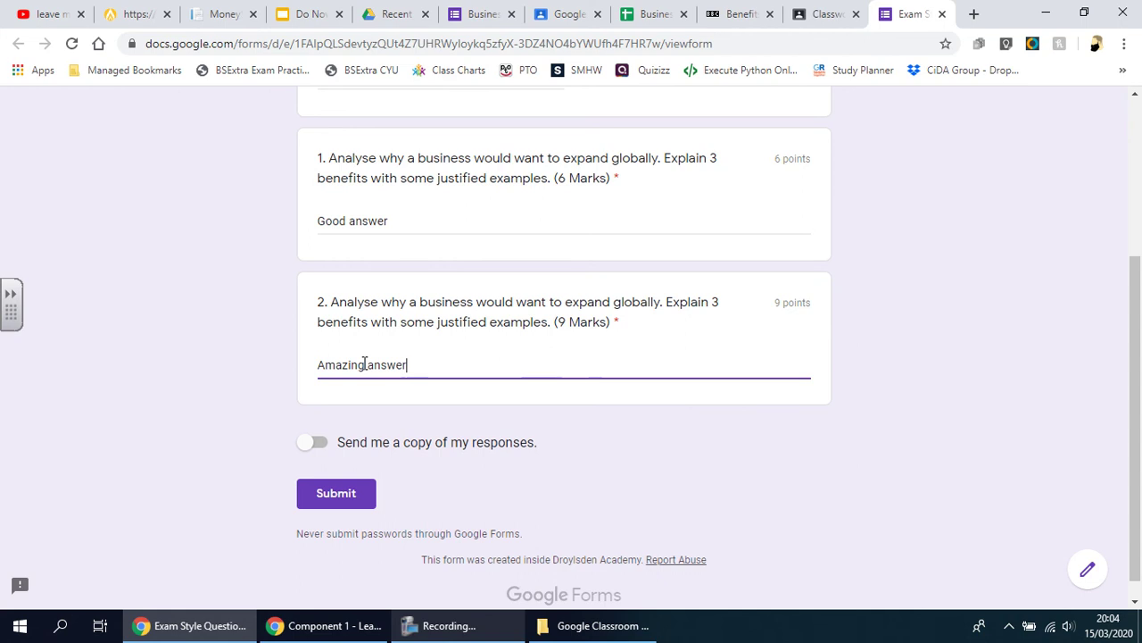
{"action": "left_click", "coordinate": [336, 496]}
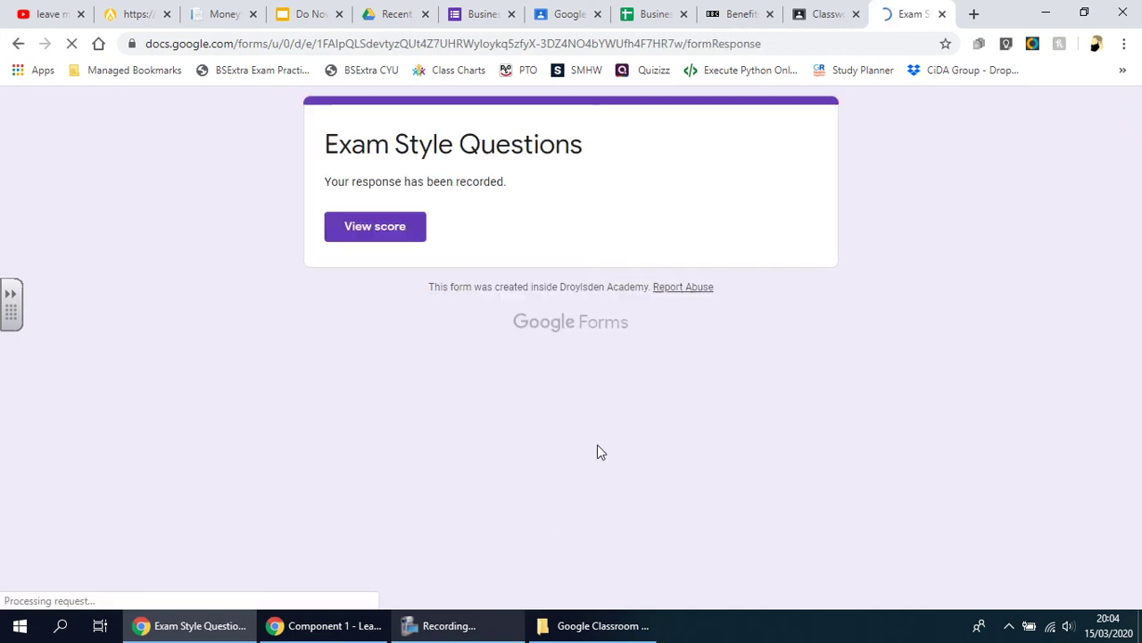
- View the score page for the submitted response, and close both form pages to return to Classwork
{"action": "left_click", "coordinate": [389, 230]}
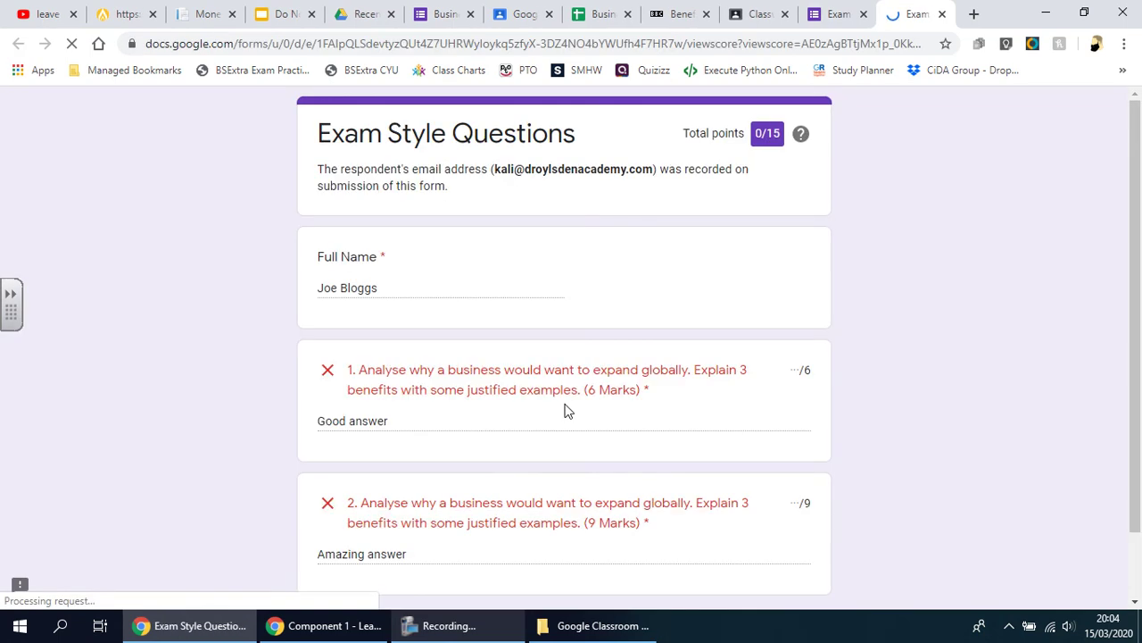
{"action": "scroll", "coordinate": [760, 470], "scroll_direction": "down", "scroll_amount": 1}
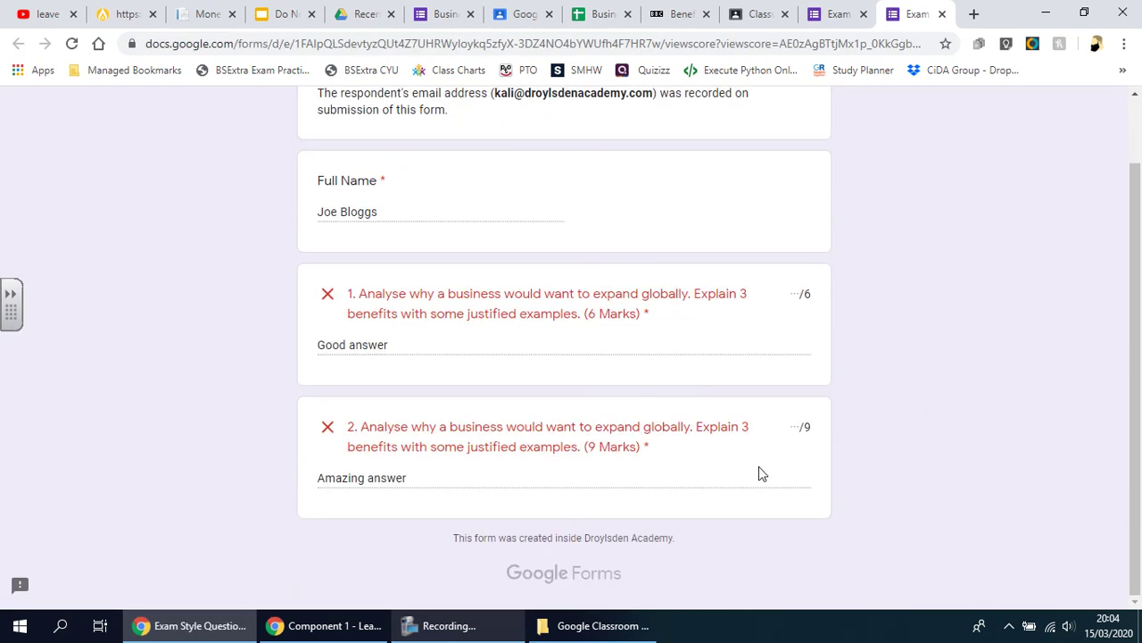
{"action": "scroll", "coordinate": [758, 466], "scroll_direction": "up", "scroll_amount": 1}
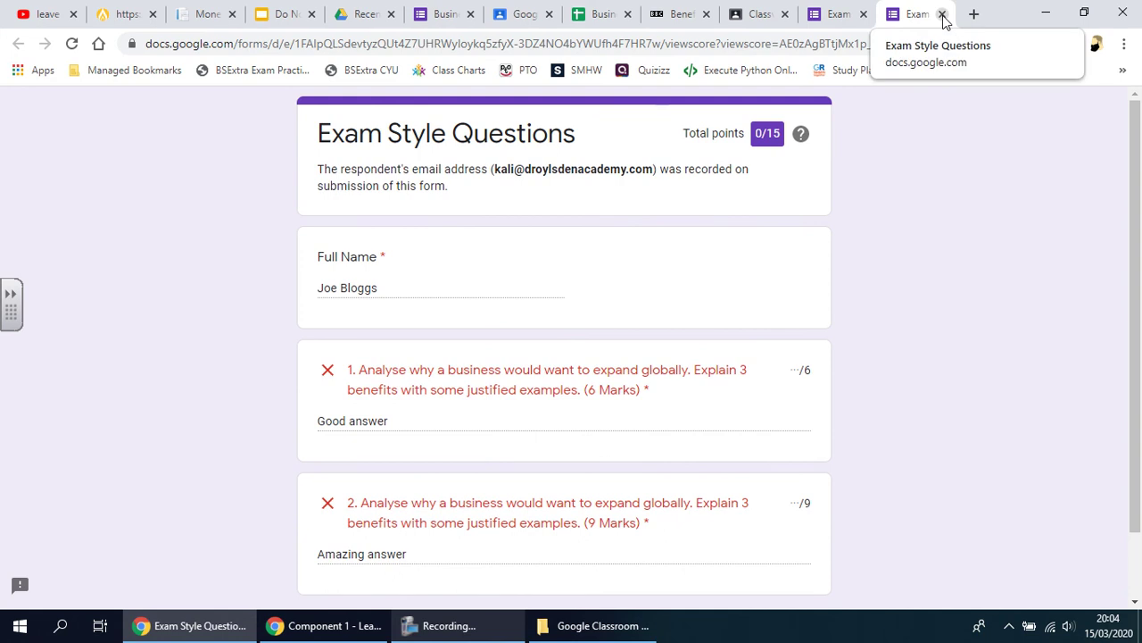
{"action": "key", "text": "ctrl+w"}
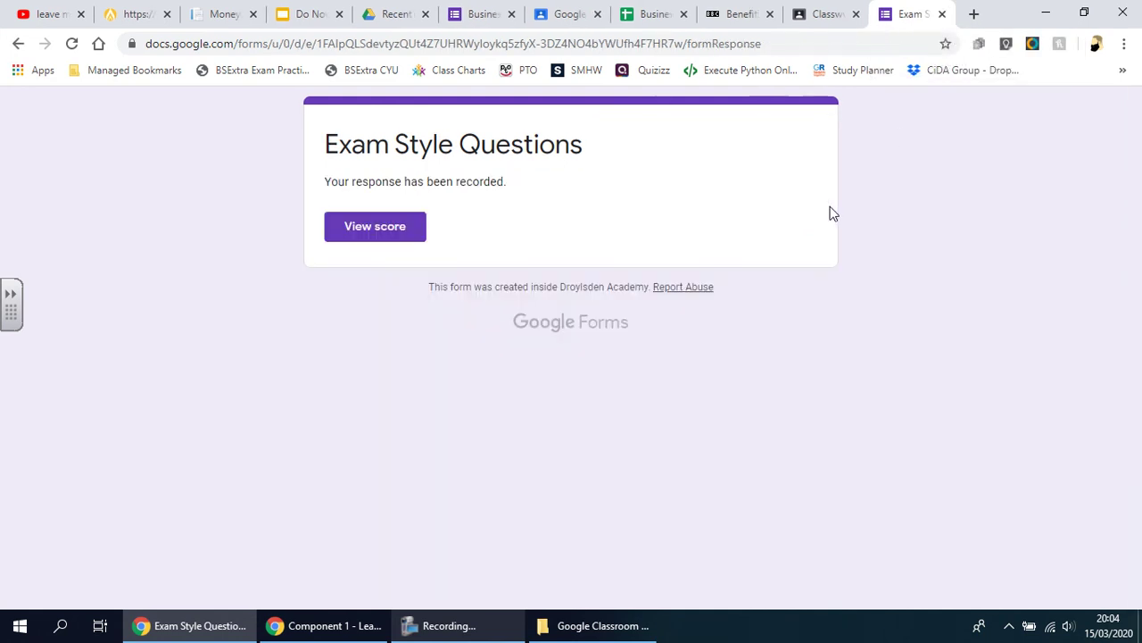
{"action": "left_click", "coordinate": [942, 15]}
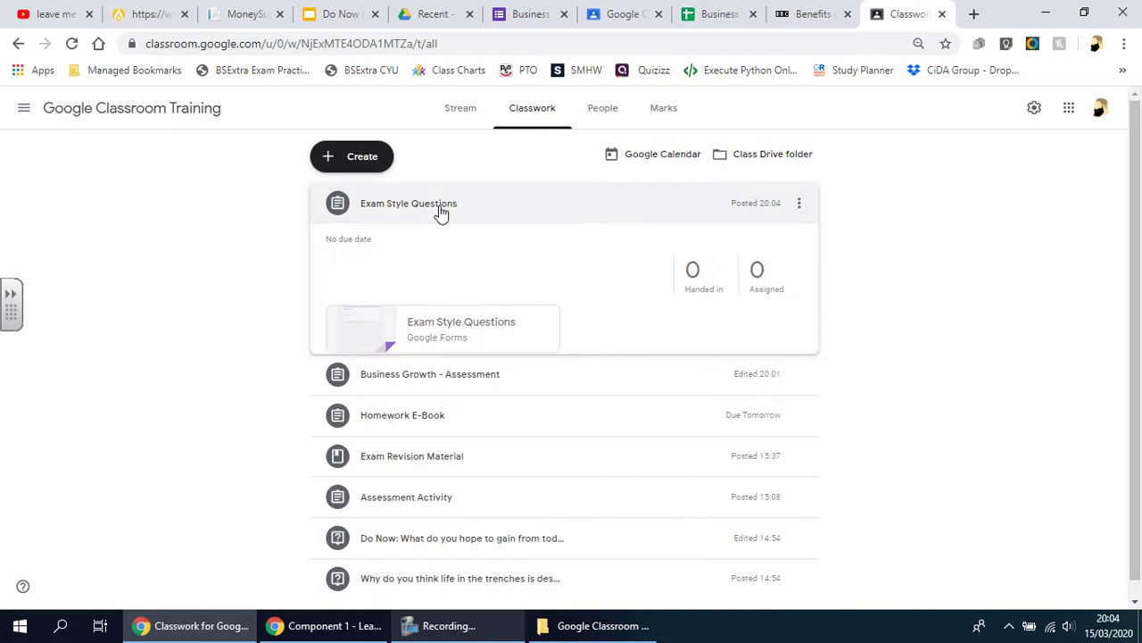
- Open the Exam Style Questions assignment and review its student work and instructions pages
{"action": "left_click", "coordinate": [440, 212]}
{"action": "left_click", "coordinate": [445, 213]}
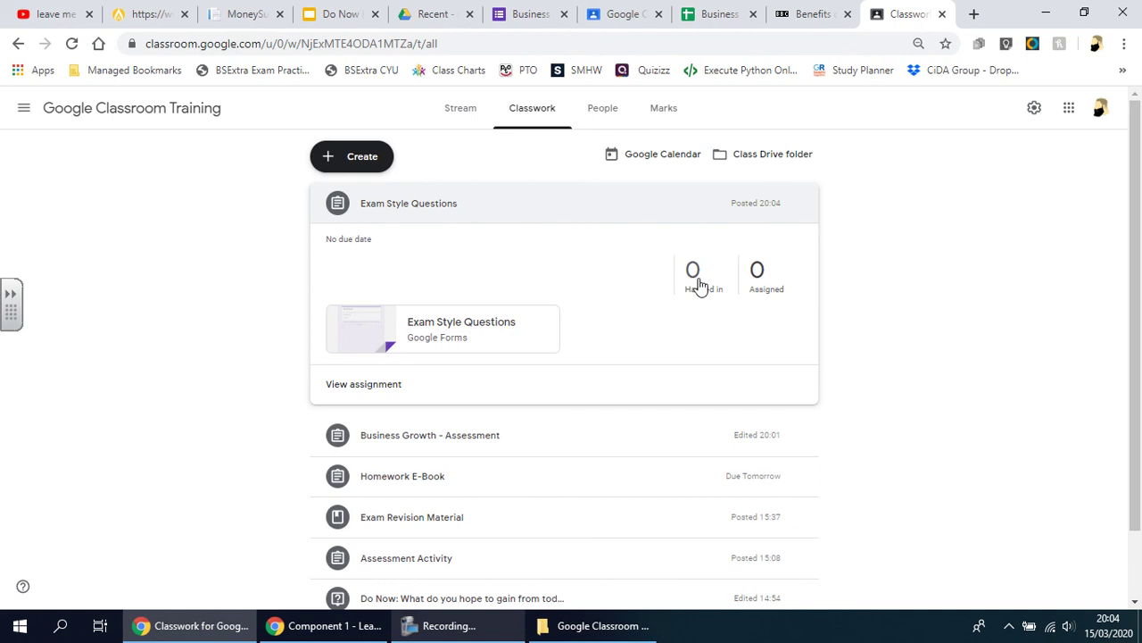
{"action": "left_click", "coordinate": [710, 357]}
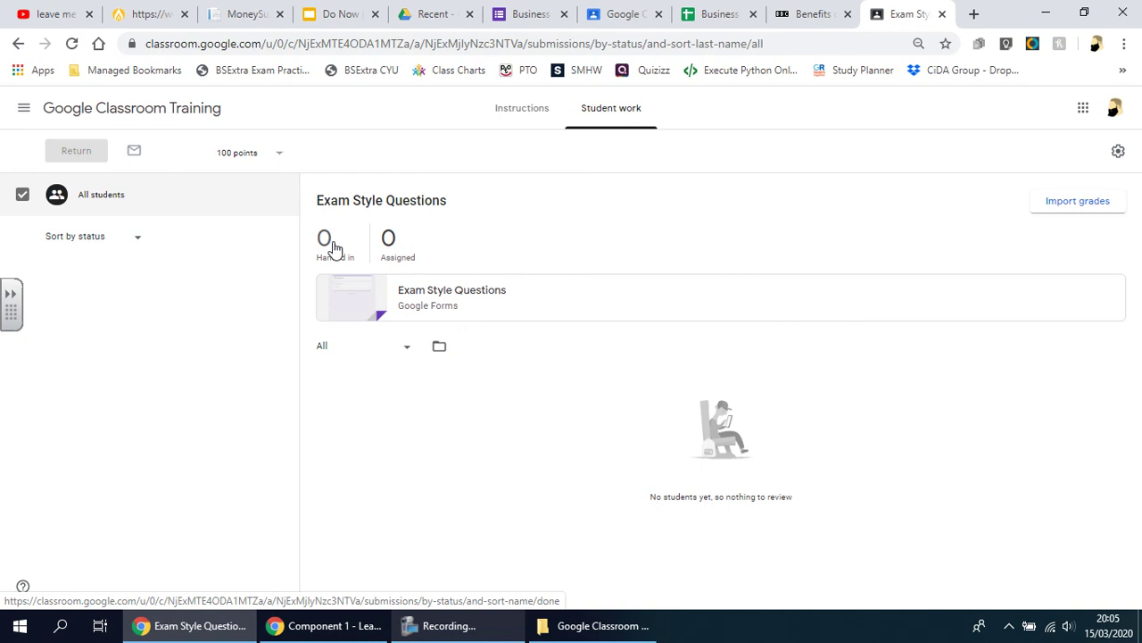
{"action": "left_click", "coordinate": [532, 110]}
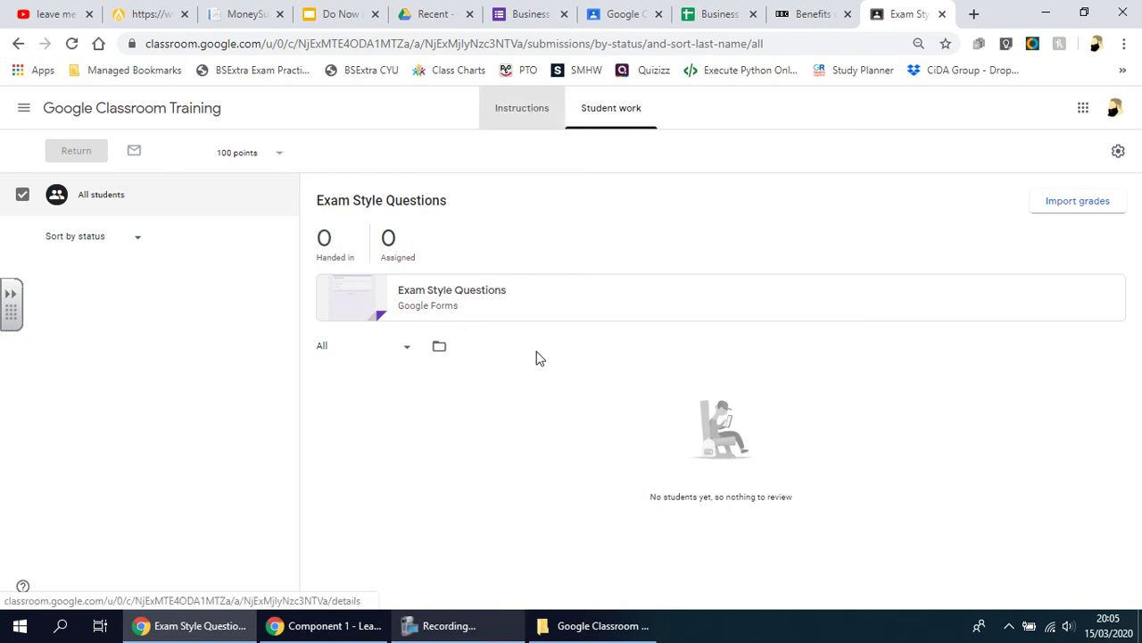
{"action": "left_click", "coordinate": [479, 343]}
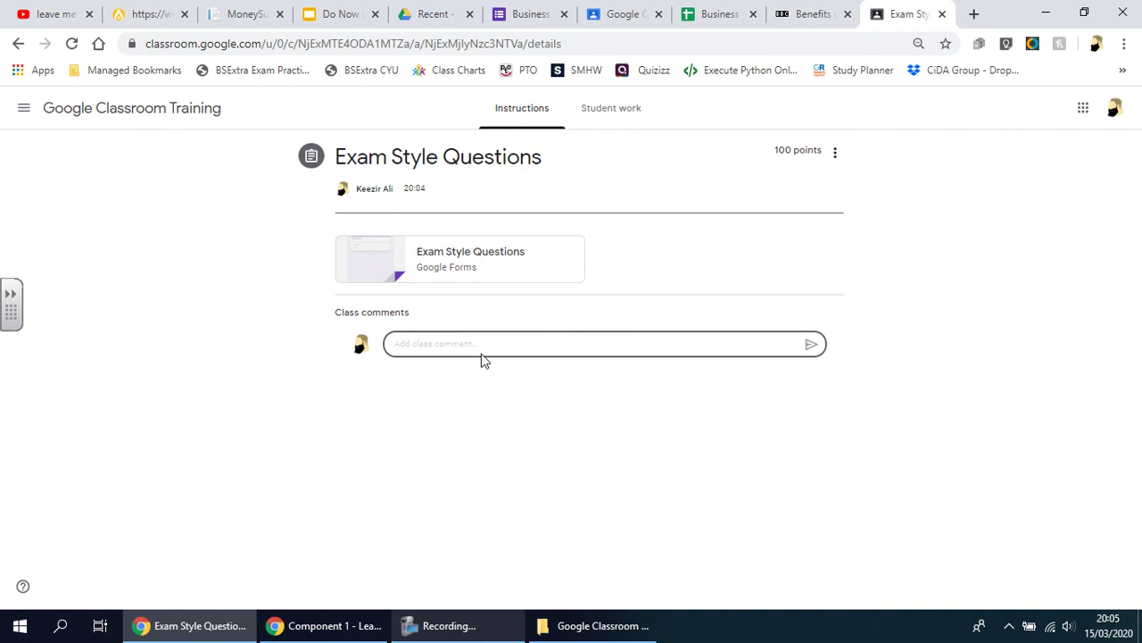
{"action": "left_click", "coordinate": [591, 114]}
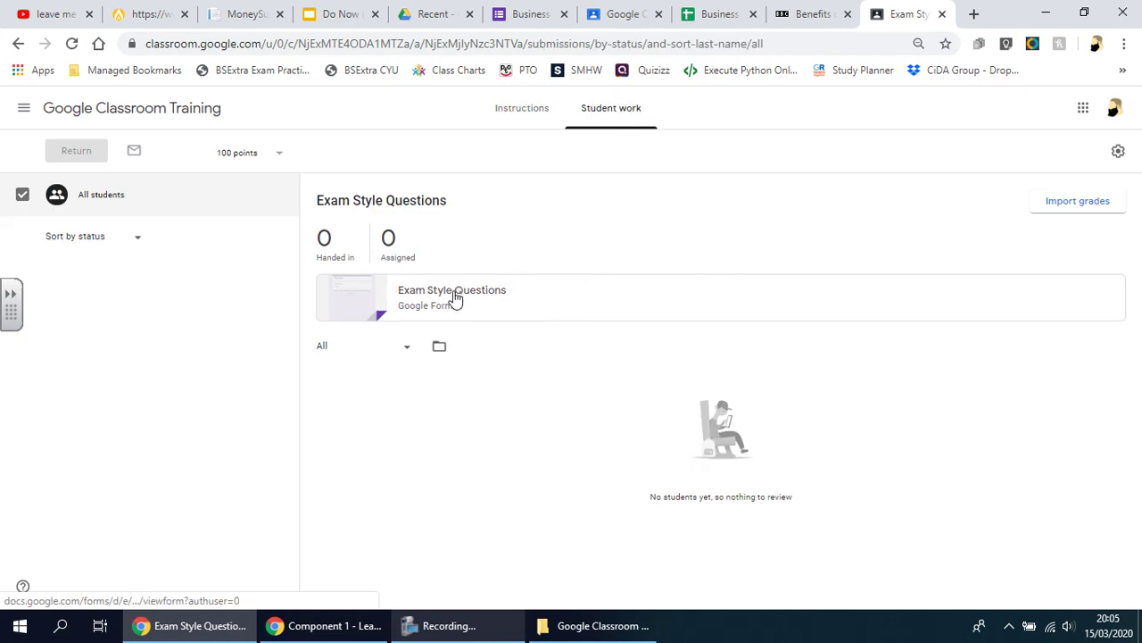
- Try to open the assignment's Drive folder, close it, and return to the Google Classroom Training stream
{"action": "left_click", "coordinate": [440, 348]}
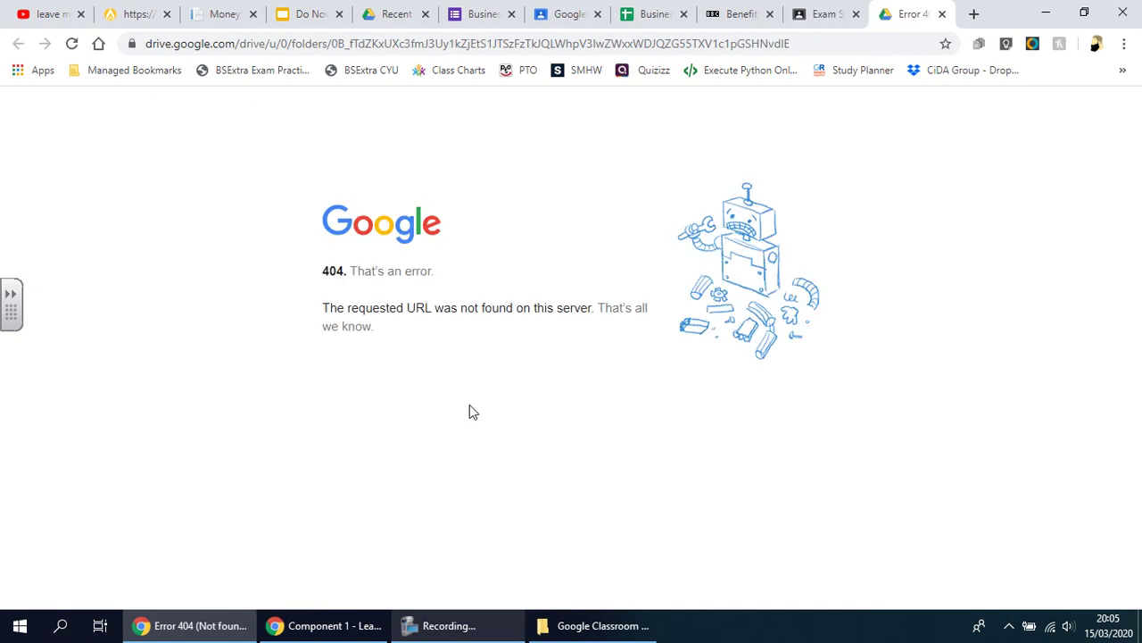
{"action": "key", "text": "ctrl+w"}
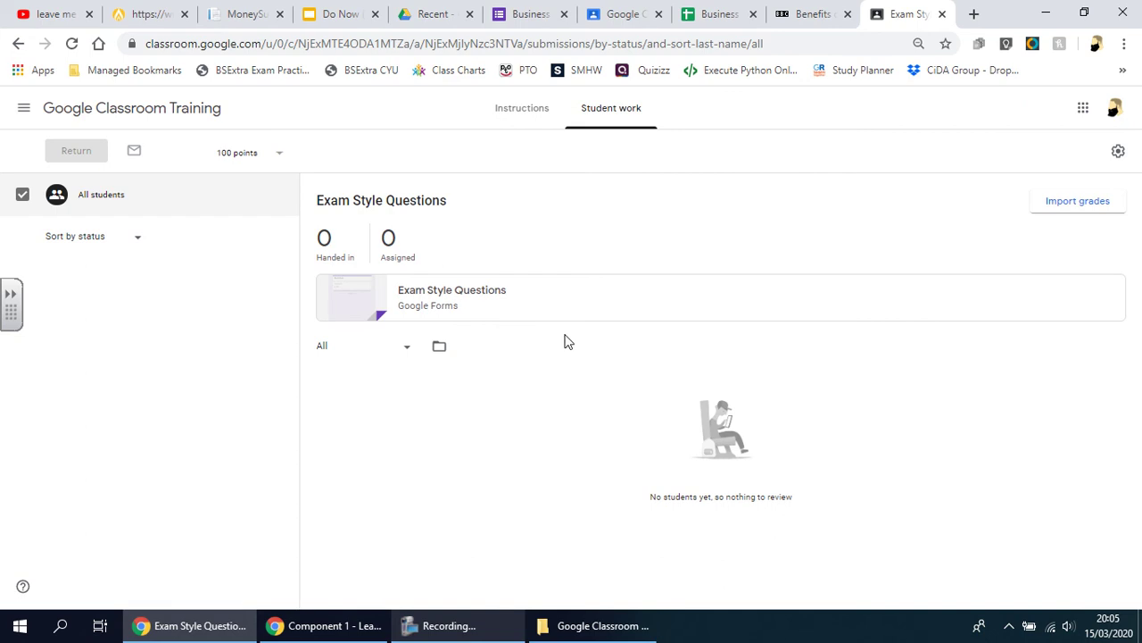
{"action": "left_click", "coordinate": [536, 116]}
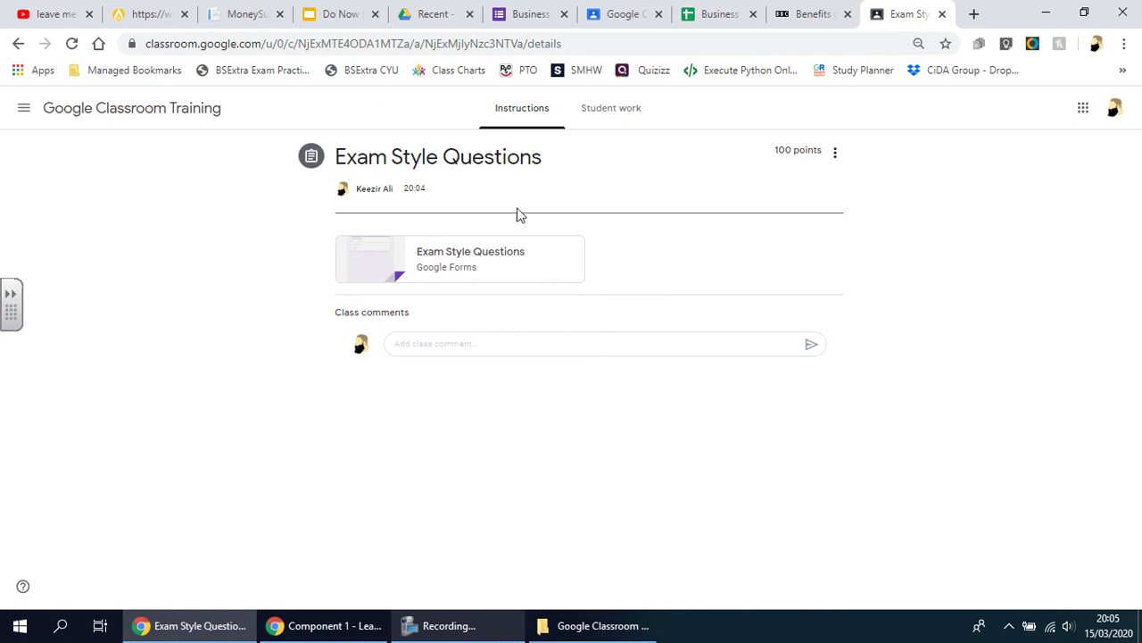
{"action": "left_click", "coordinate": [178, 109]}
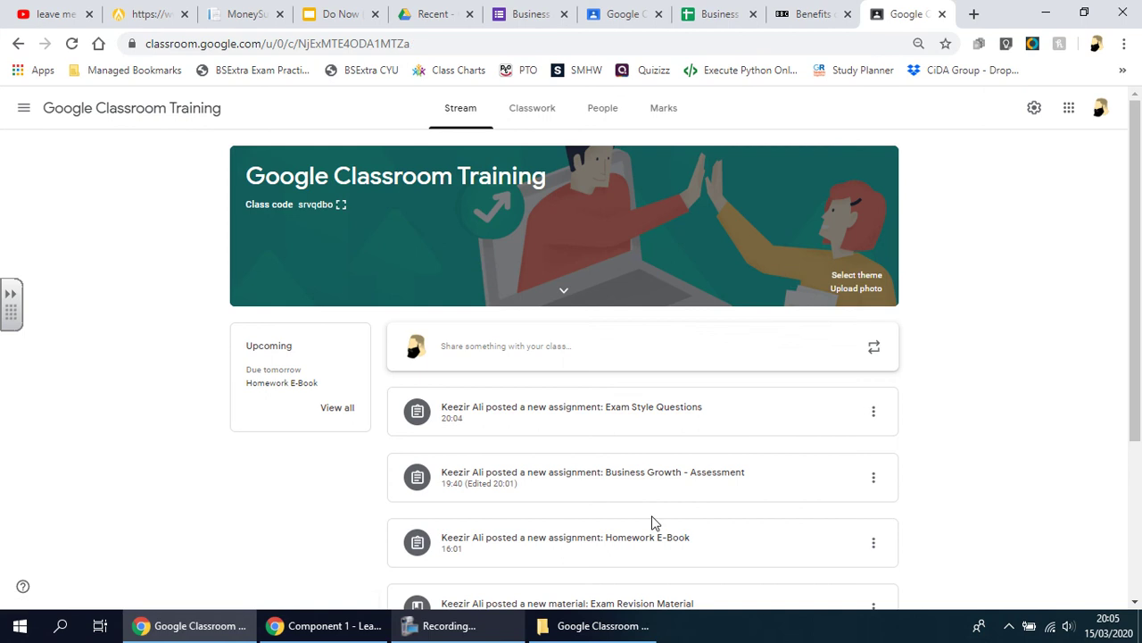